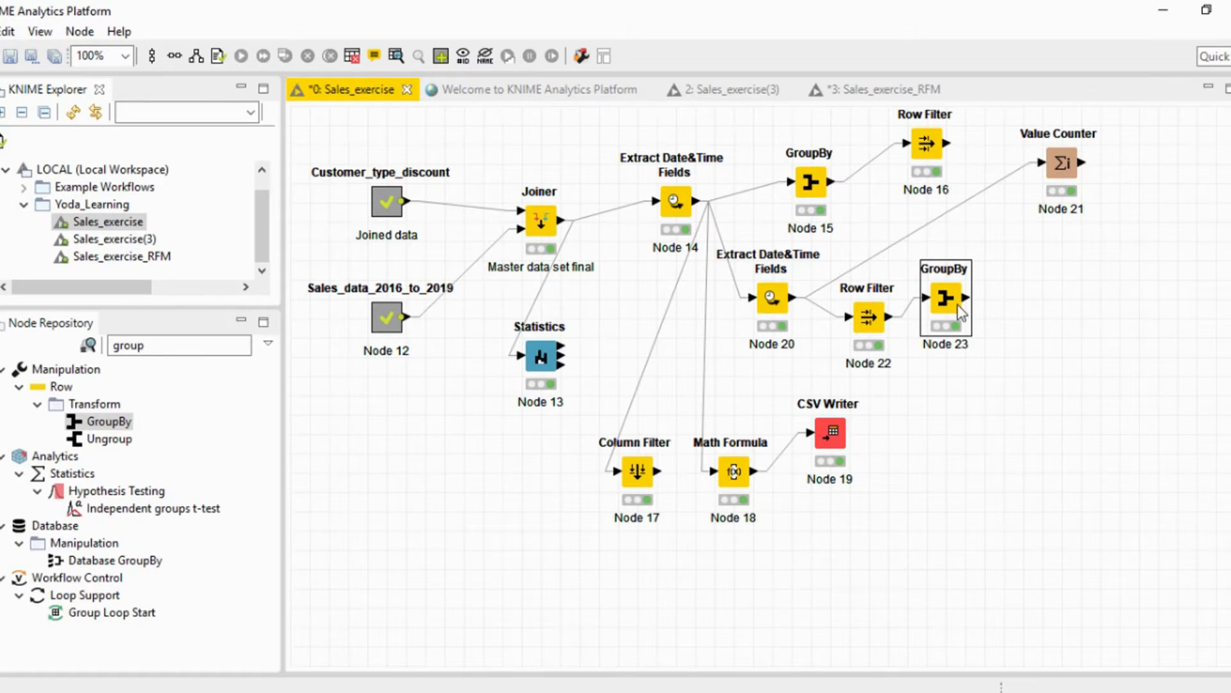
Examine the Max*(Week), Count*(Year) and Sum(Gross Sales Amt) columns in the group table of GroupBy Node 23.
right_click(960, 313)
click(982, 681)
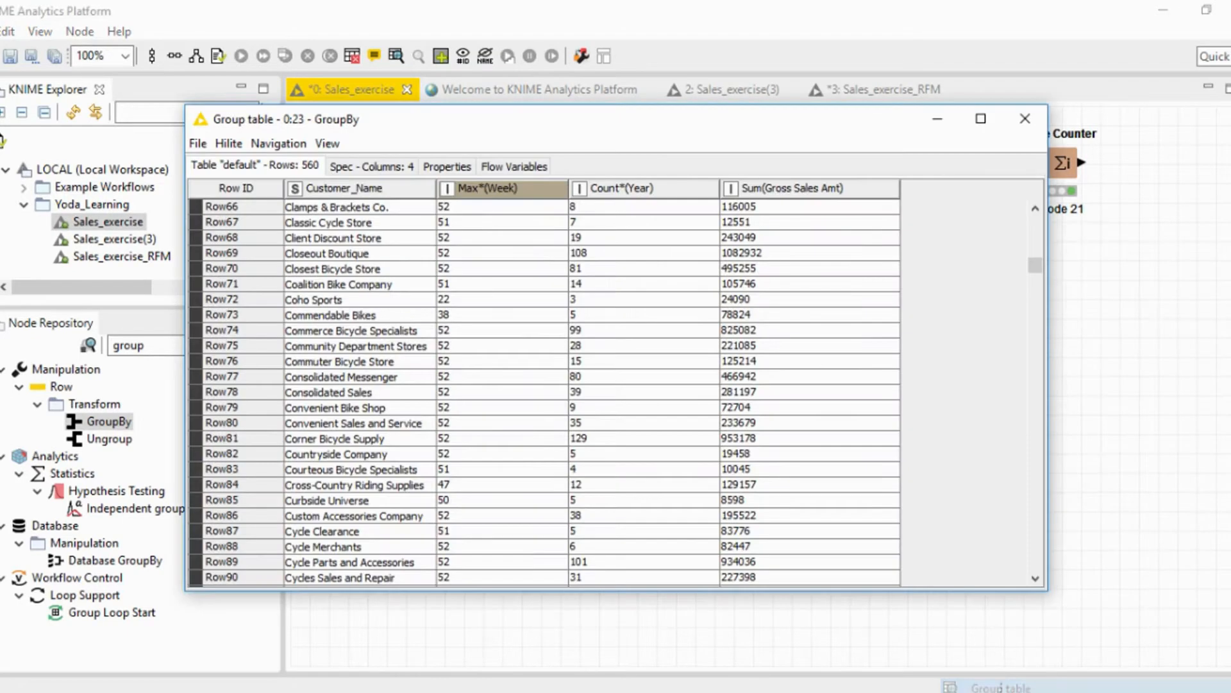
click(531, 203)
click(667, 197)
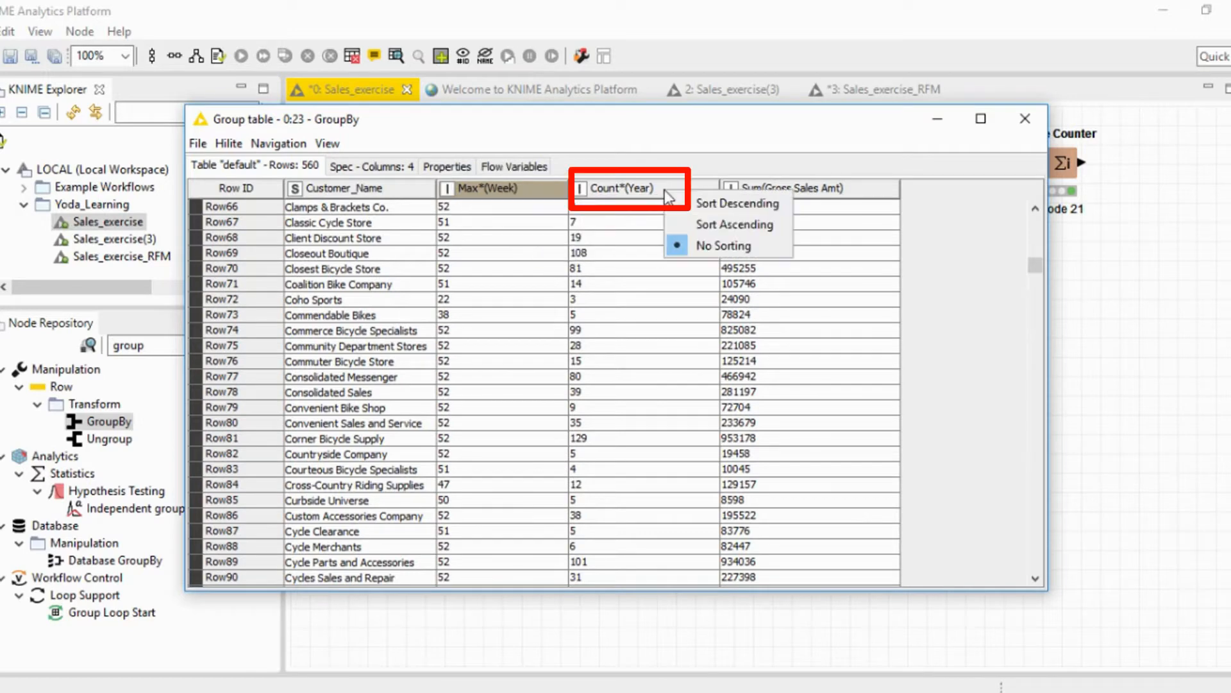
click(817, 195)
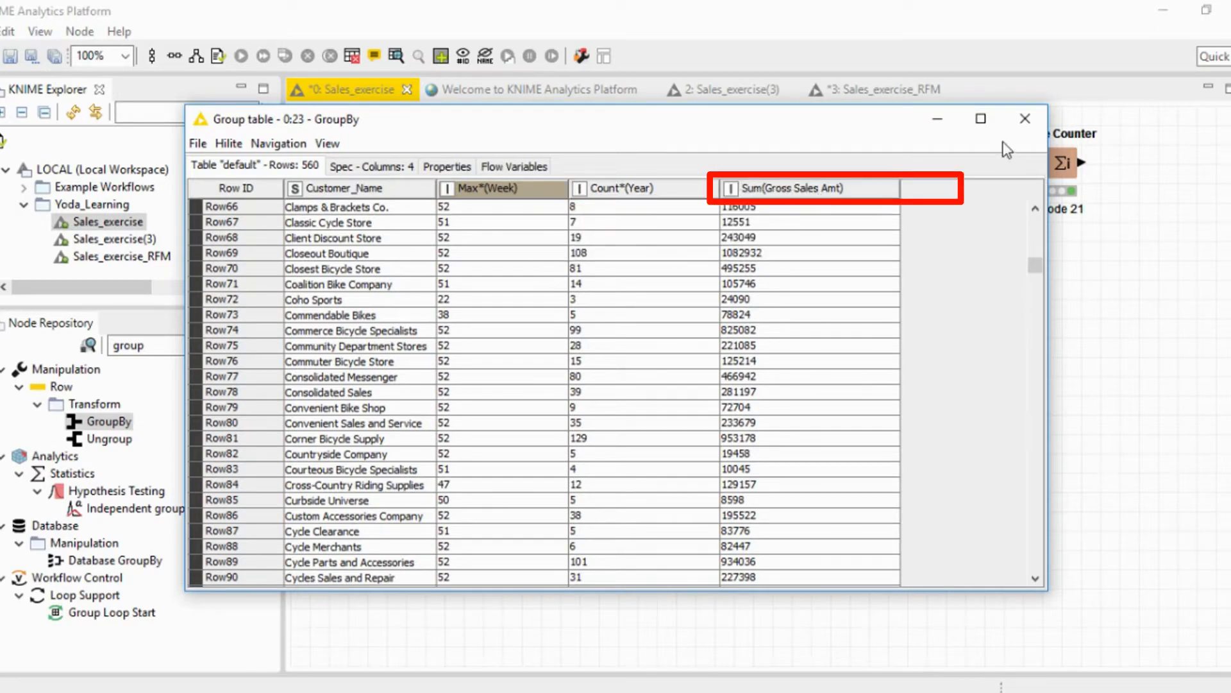
click(1025, 119)
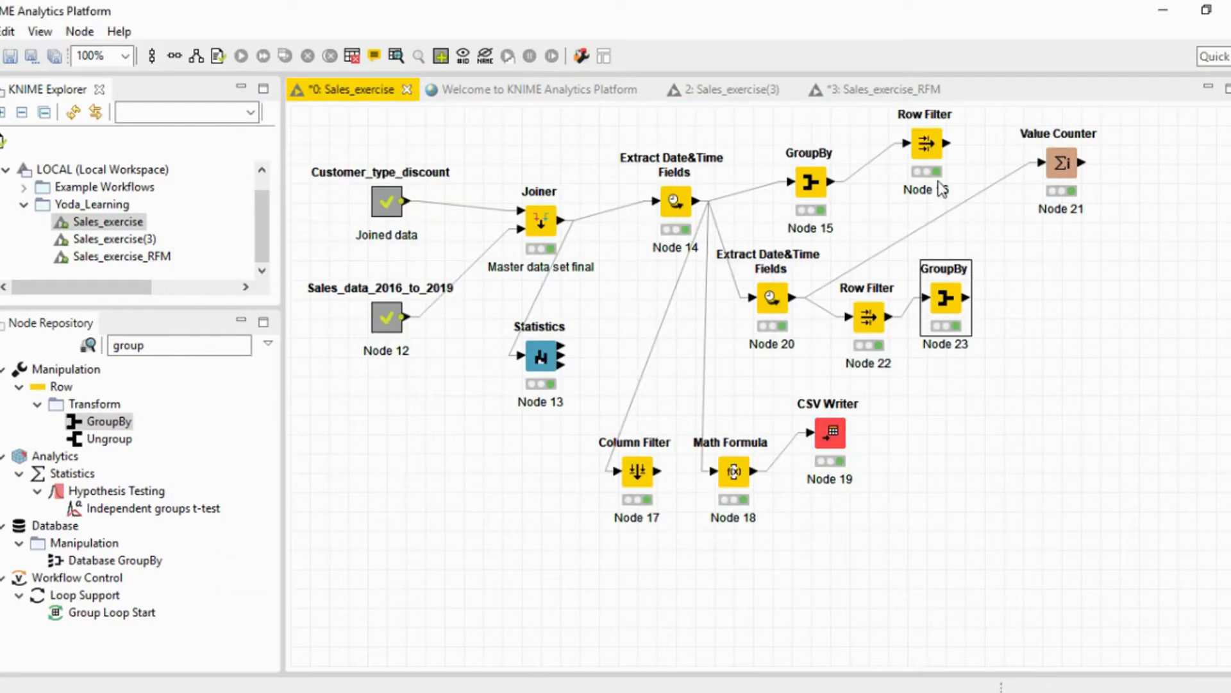
Find the Column Rename node, add it to the workflow below GroupBy Node 23 and connect that GroupBy output to it.
double_click(166, 349)
text(cou)
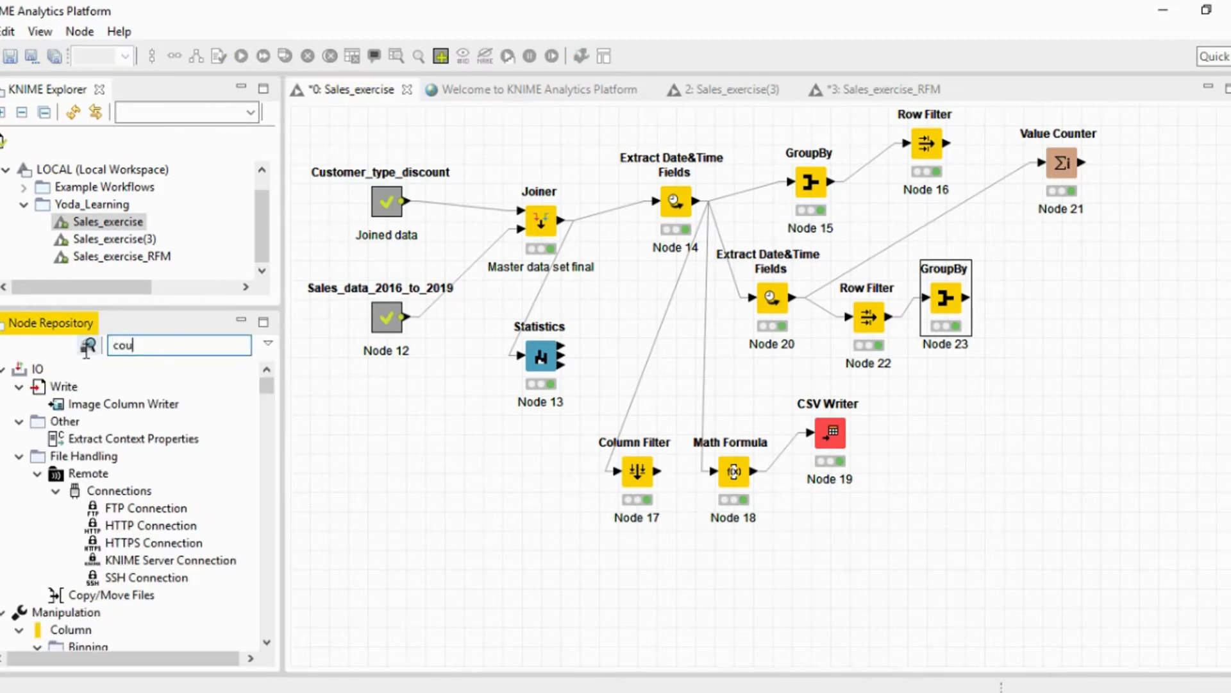
text(tn)
key(BackSpace)
key(BackSpace)
key(BackSpace)
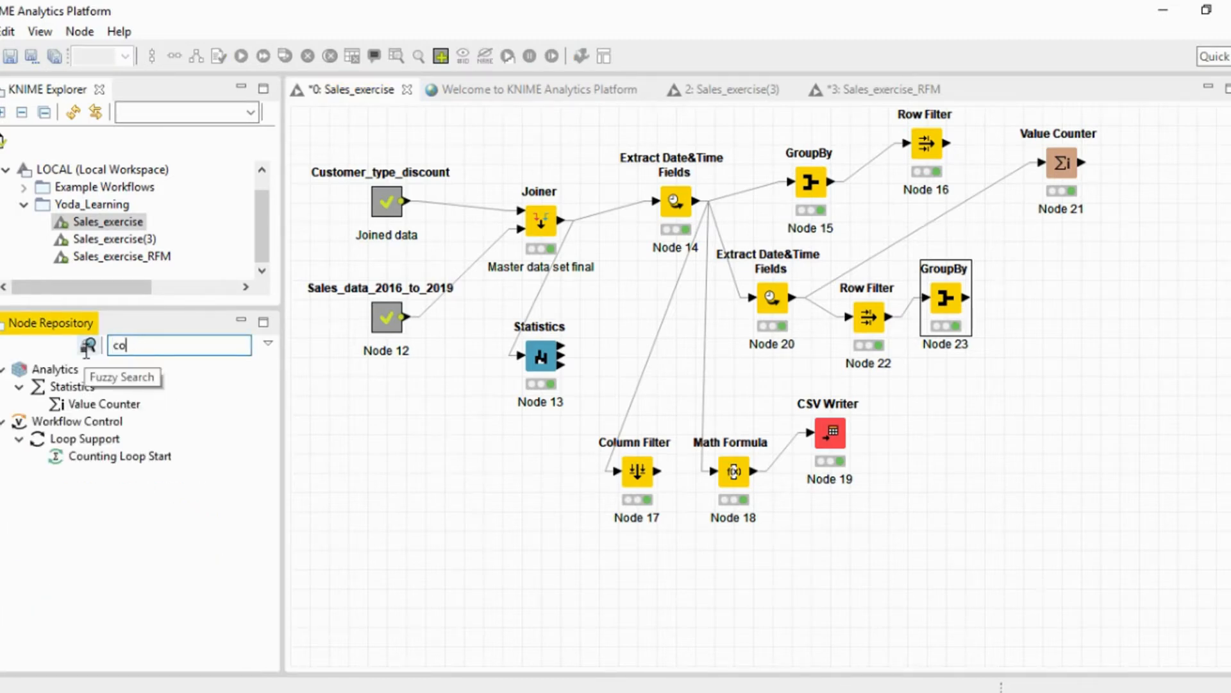
text(lumn)
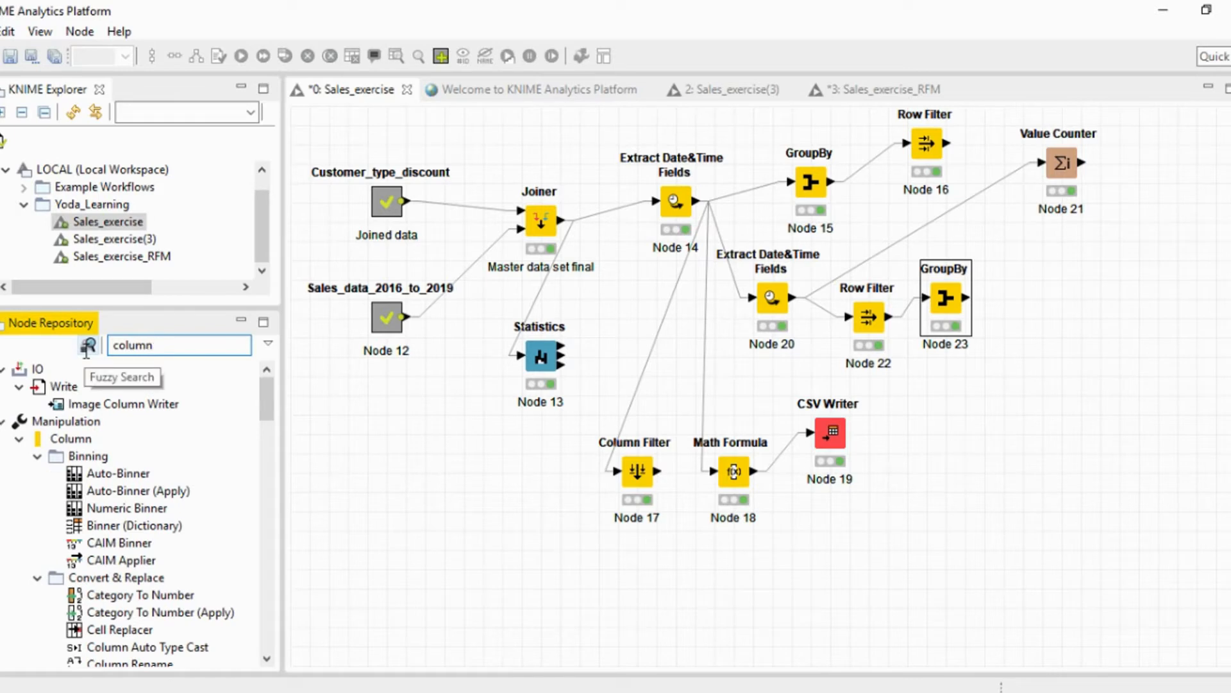
text( r)
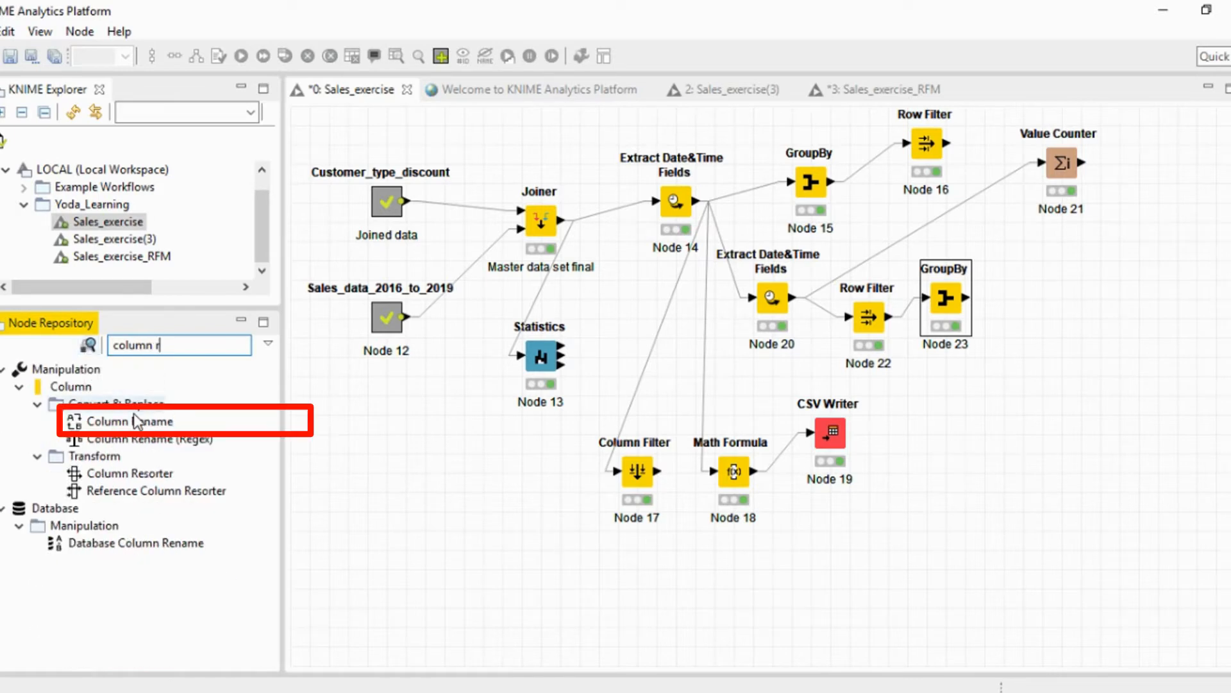
drag(136, 422, 1001, 486)
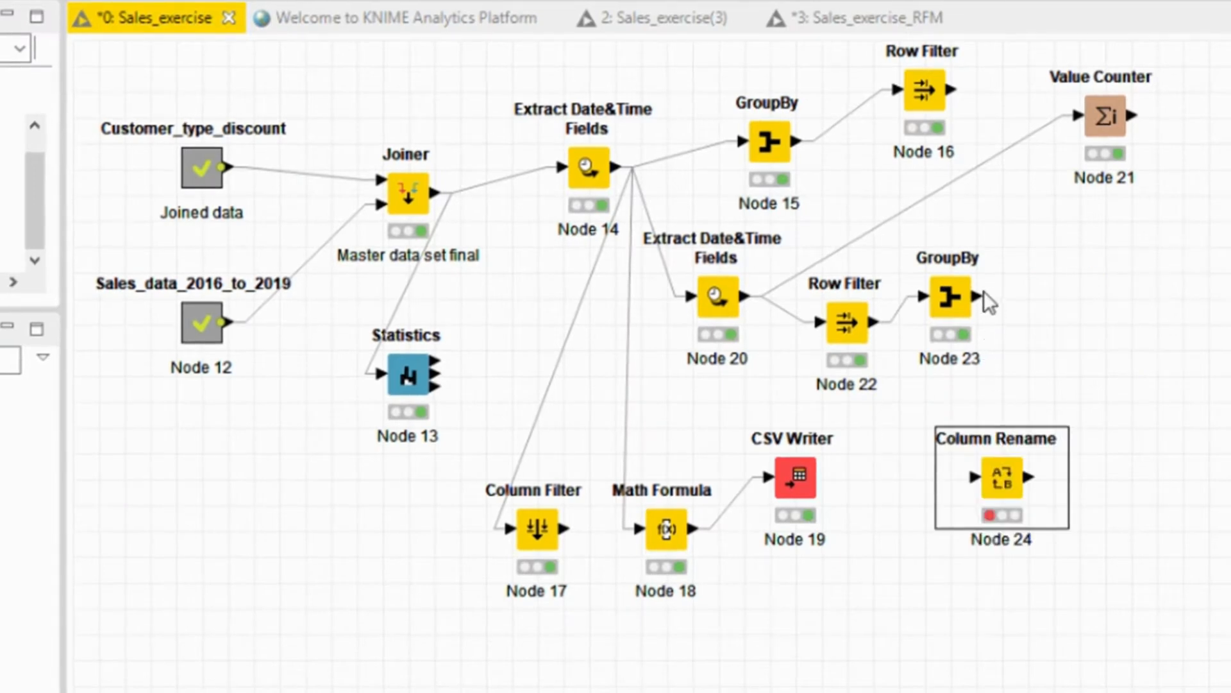
drag(975, 294, 993, 473)
Configure the Column Rename node to rename the Max*(Week) column to Recency.
right_click(991, 470)
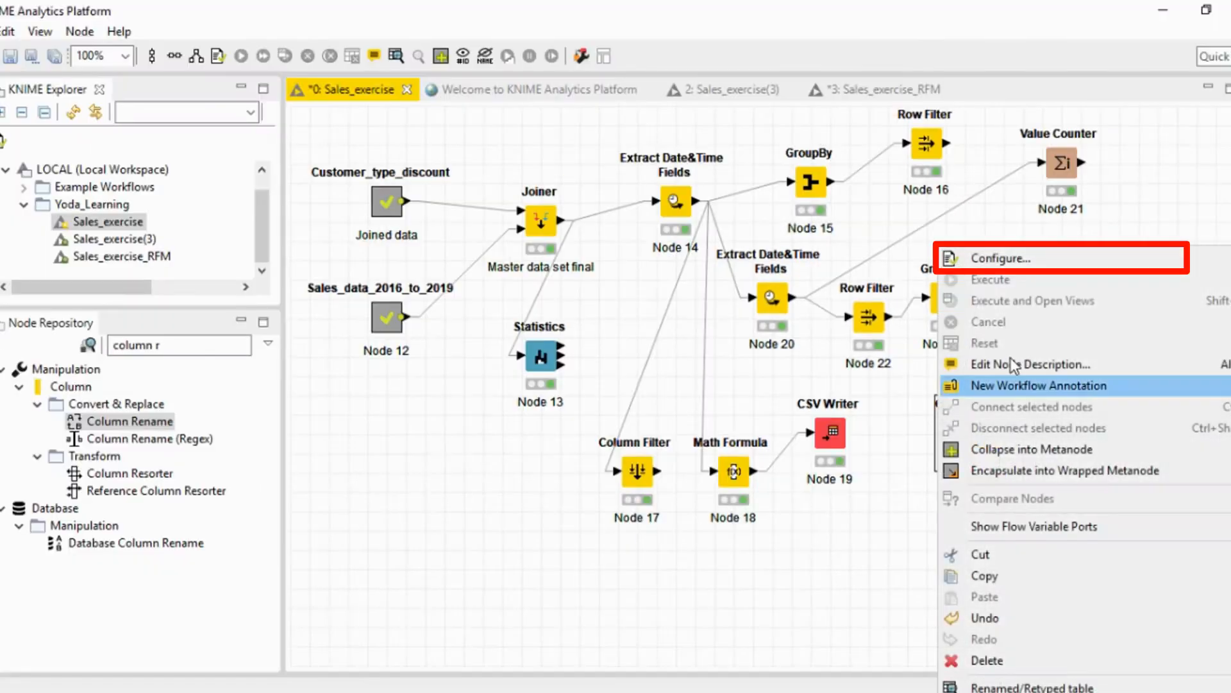
click(1001, 257)
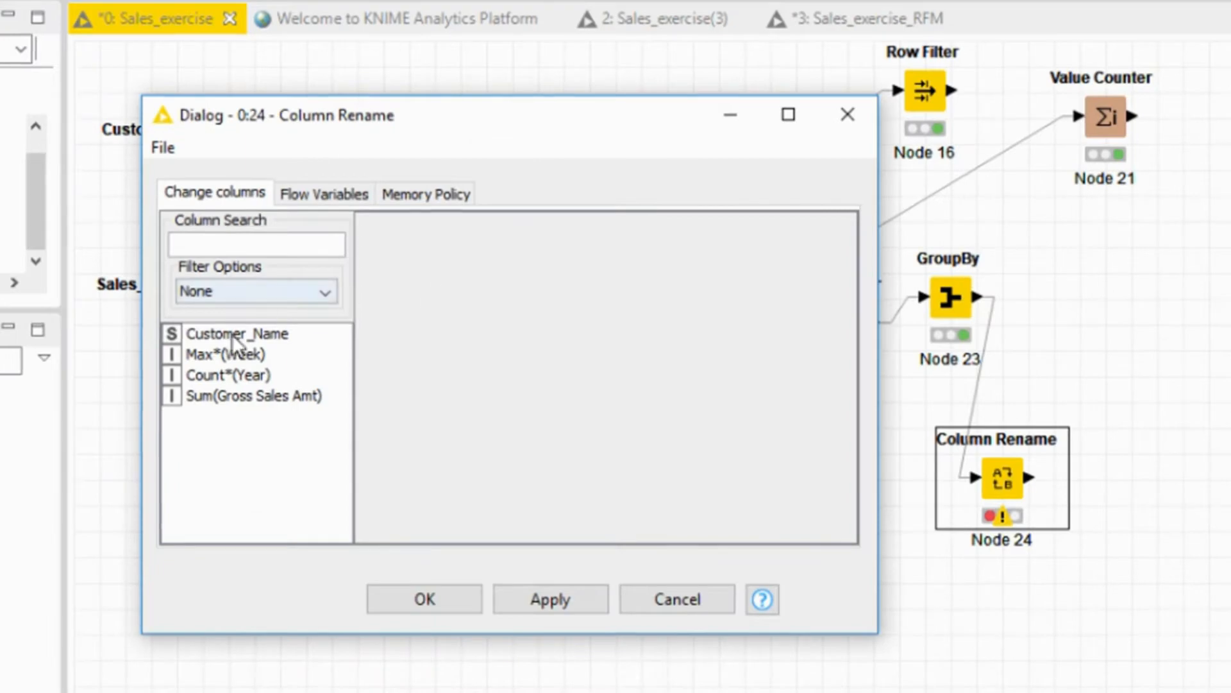
double_click(234, 354)
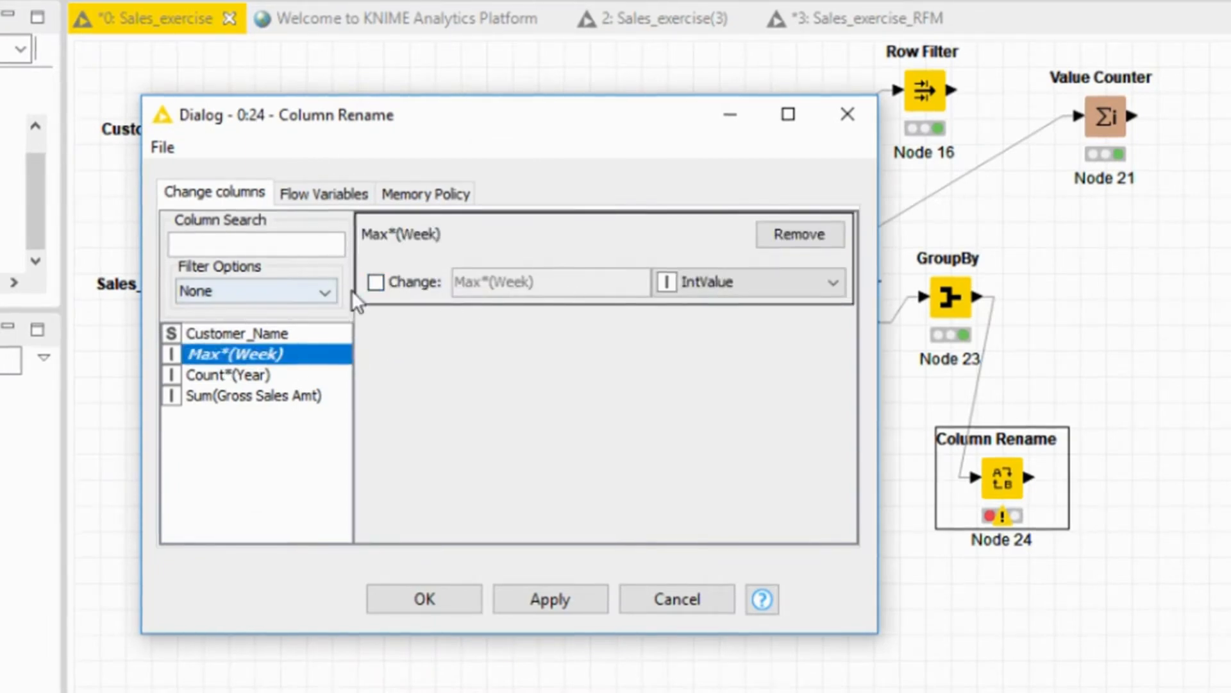
click(375, 282)
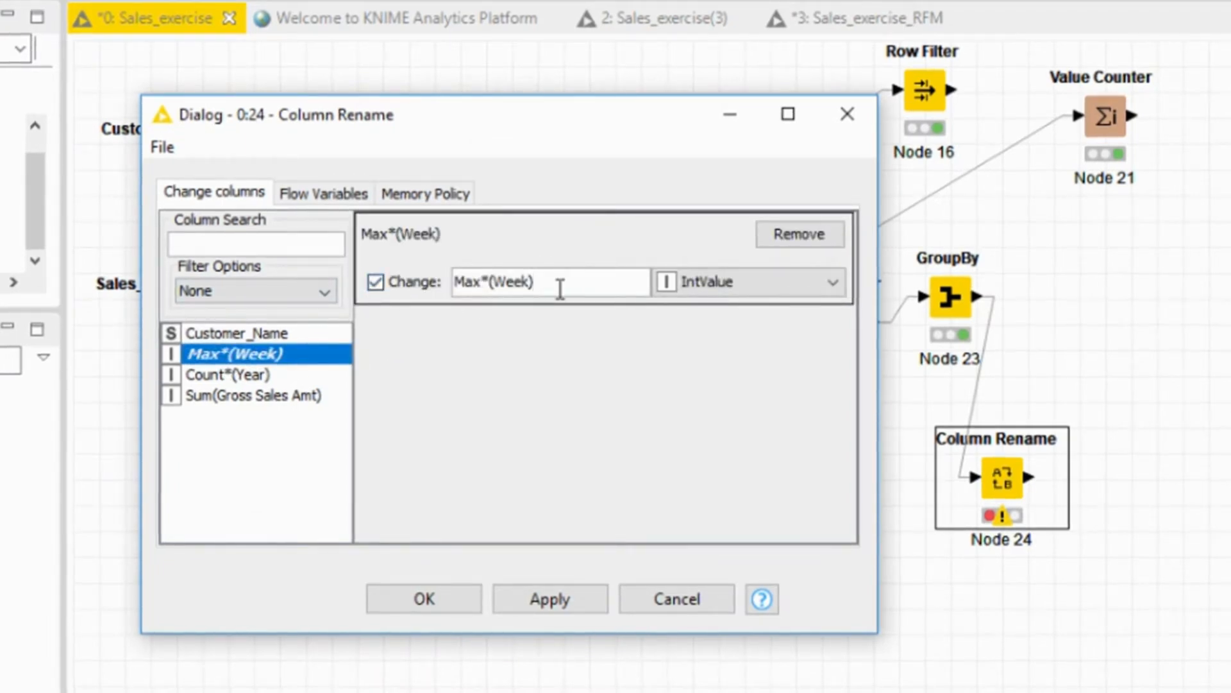
drag(558, 286, 437, 291)
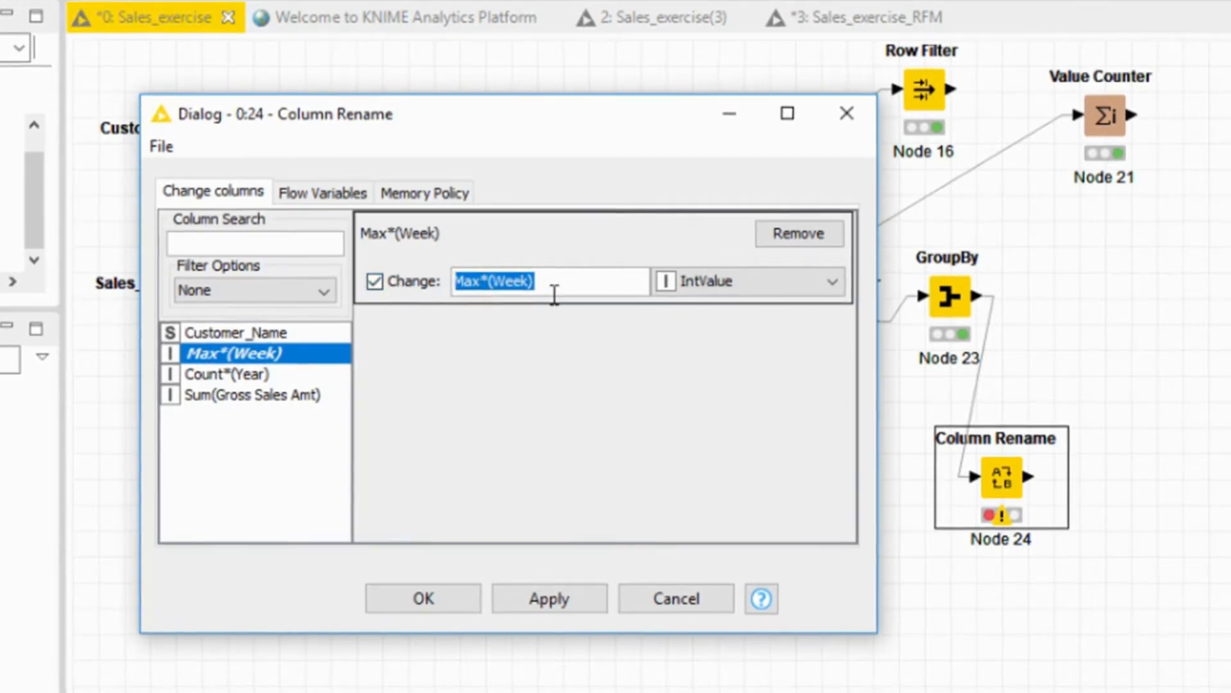
text(Redency)
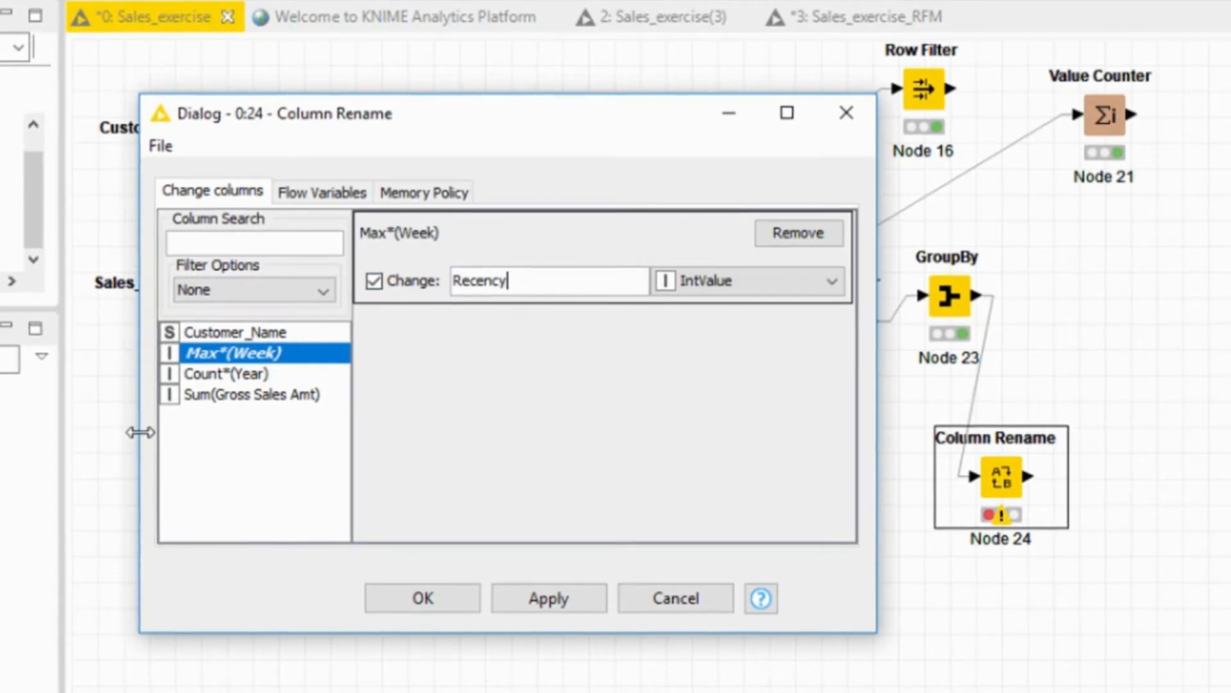
Add the Count*(Year) column to the renaming configuration and rename it to Frequency.
double_click(220, 372)
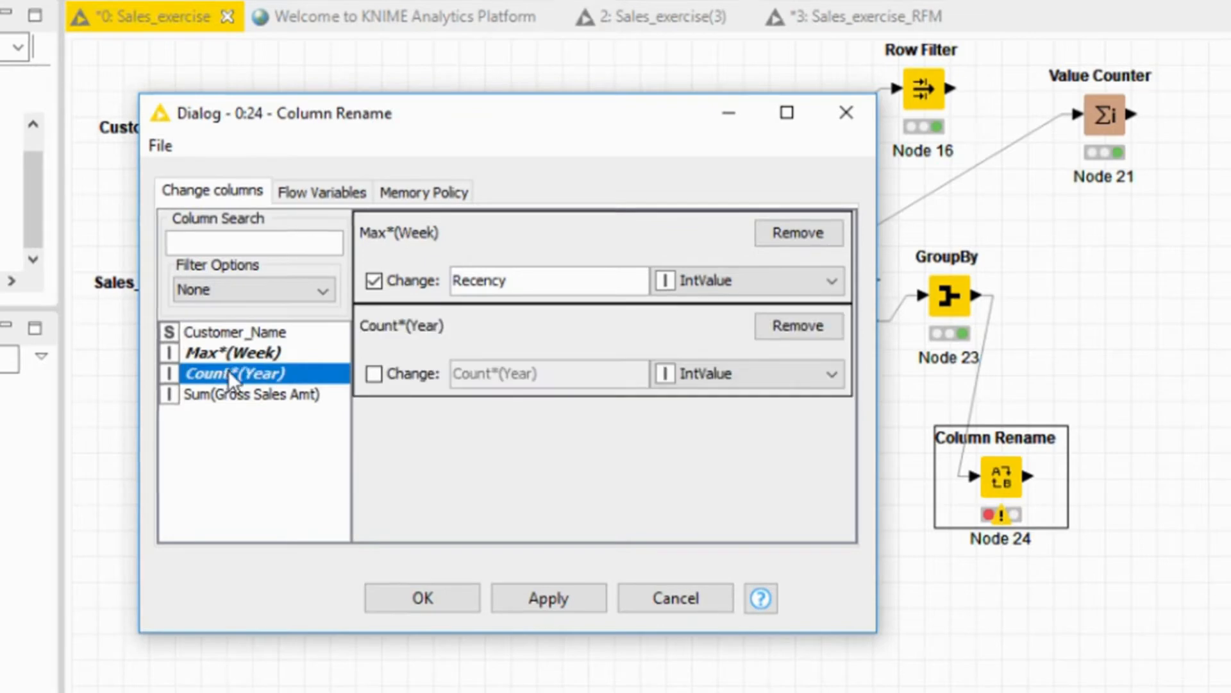
click(379, 373)
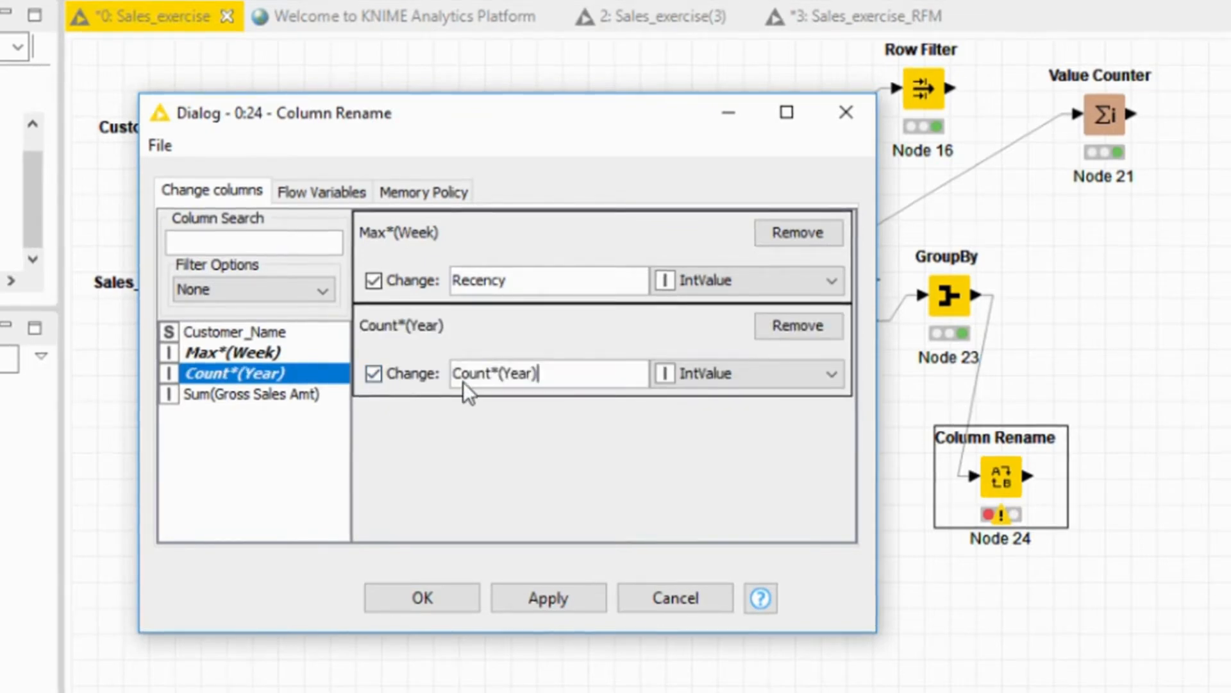
drag(556, 374, 452, 372)
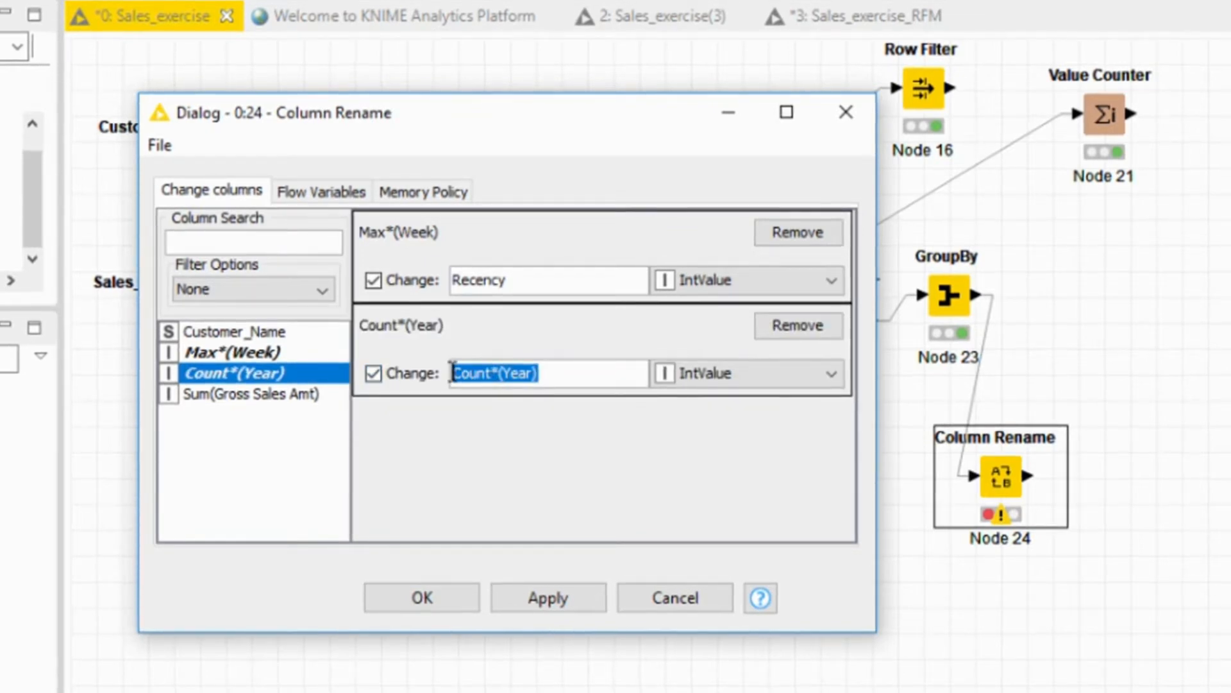
text(Frequency)
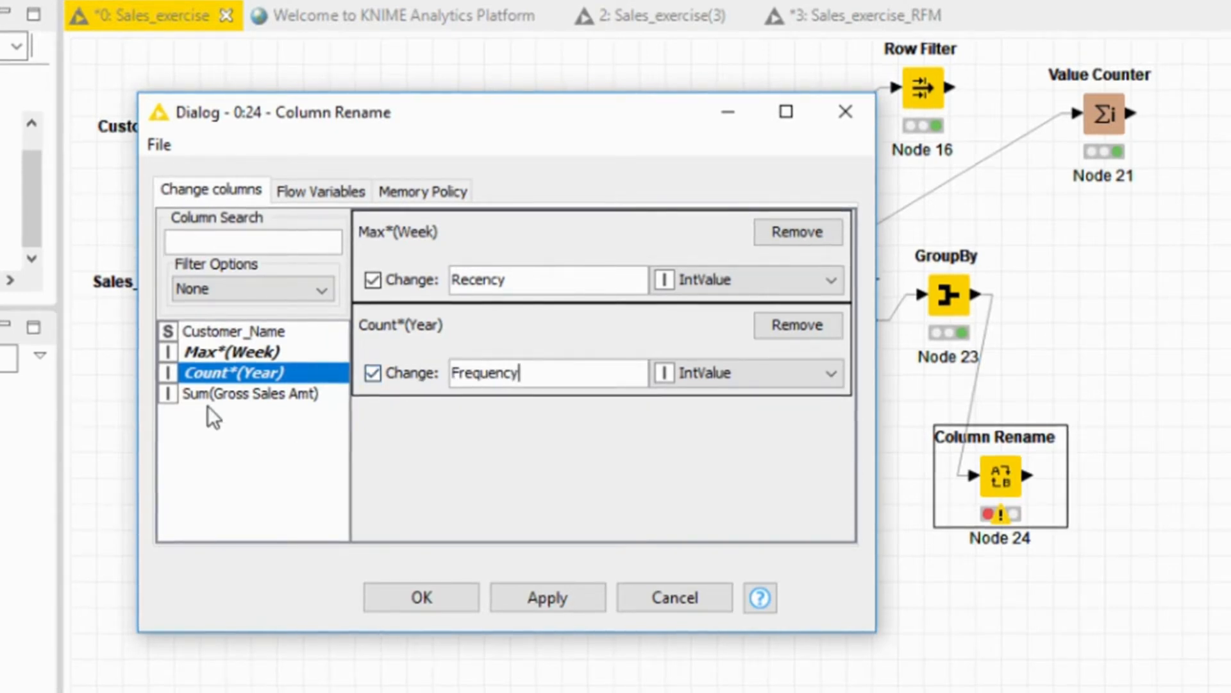
Rename the Sum(Gross Sales Amt) column to Monetary, and execute the Column Rename node with the accepted settings.
click(190, 397)
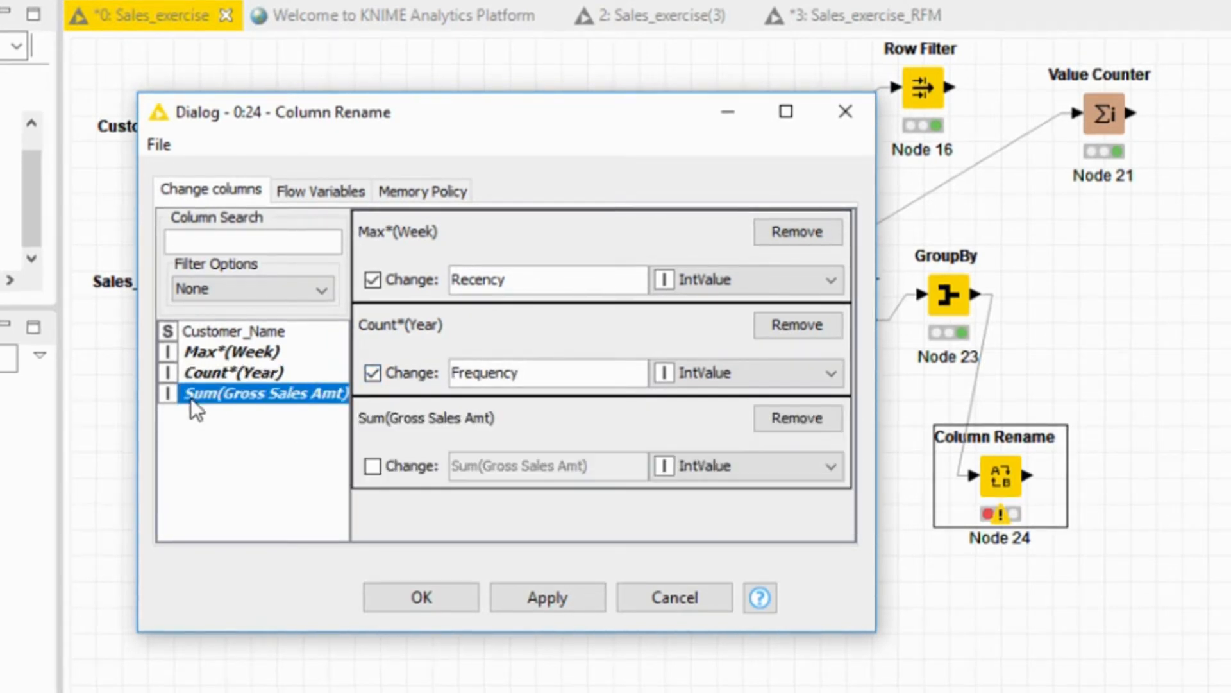
click(372, 465)
drag(597, 460, 412, 461)
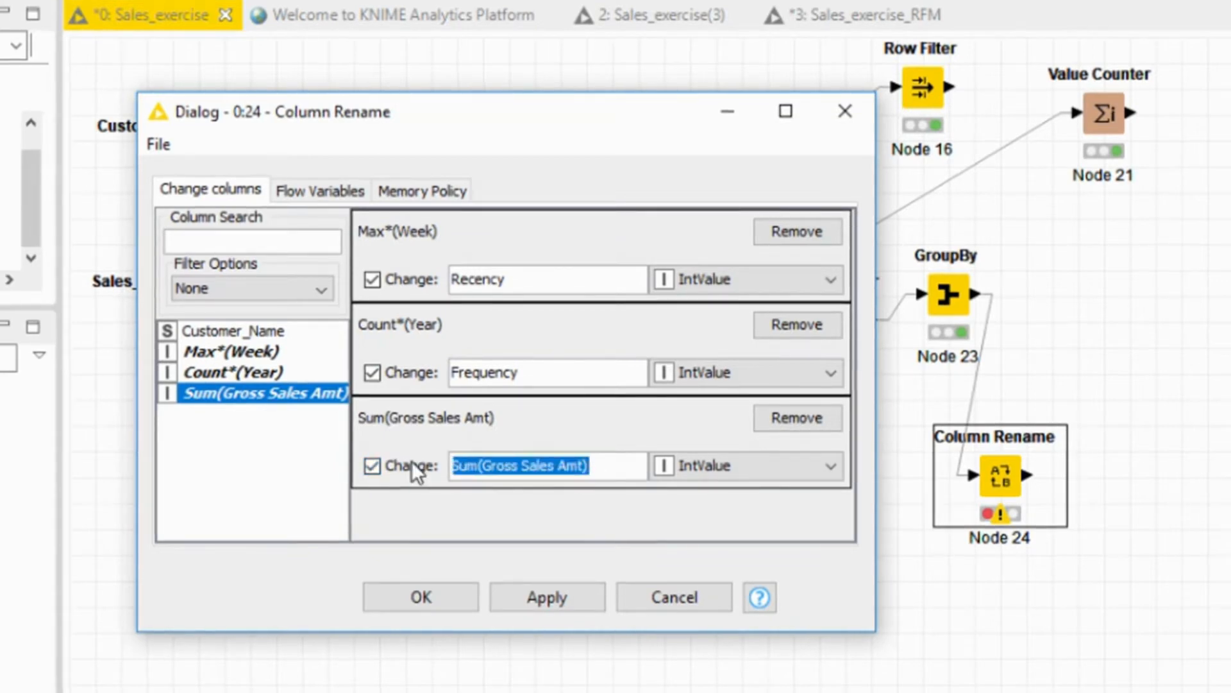
text(Monetary)
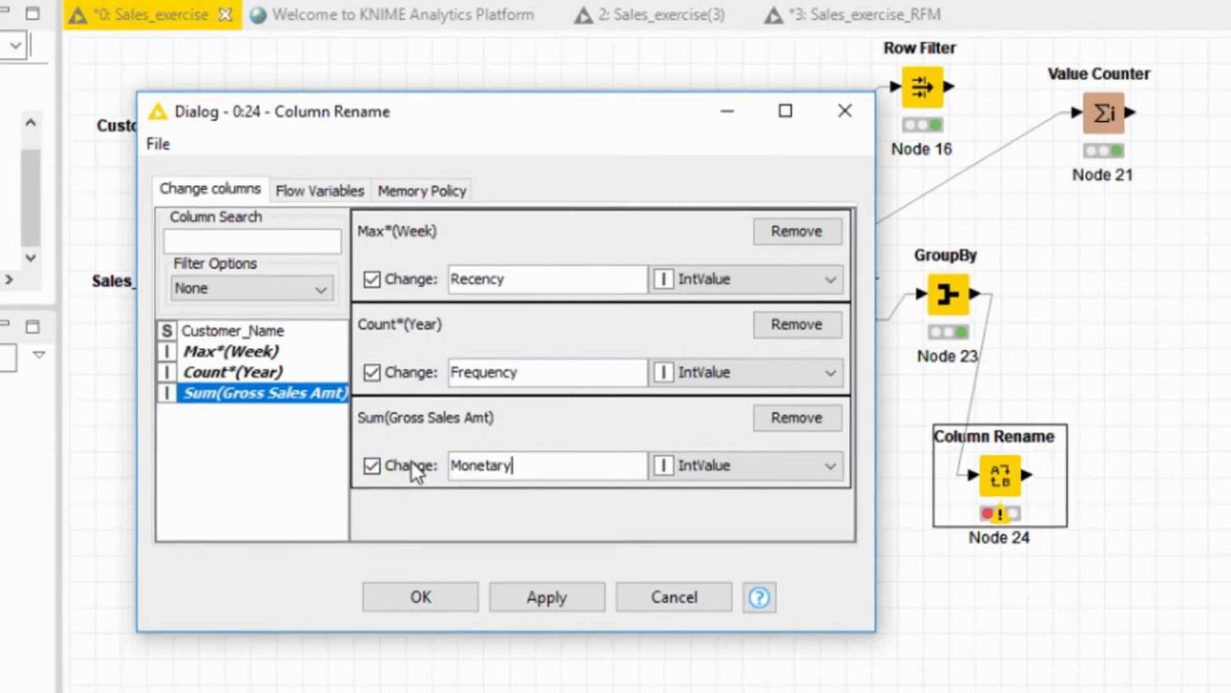
click(422, 598)
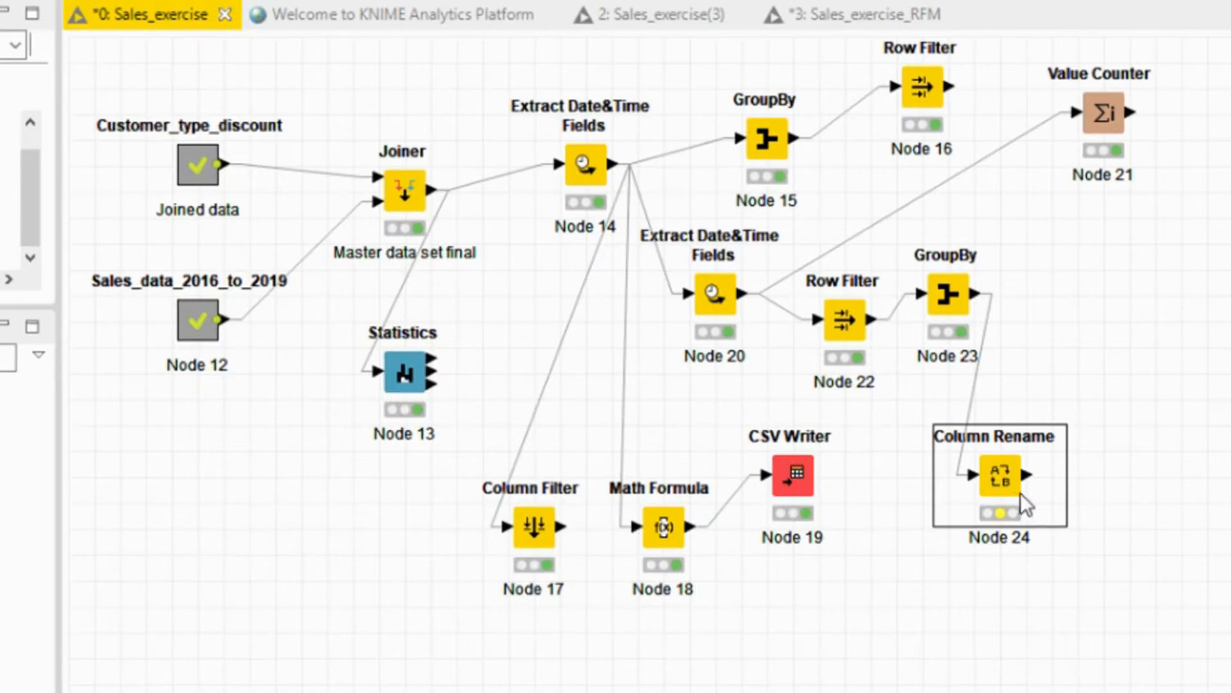
right_click(1013, 475)
click(991, 279)
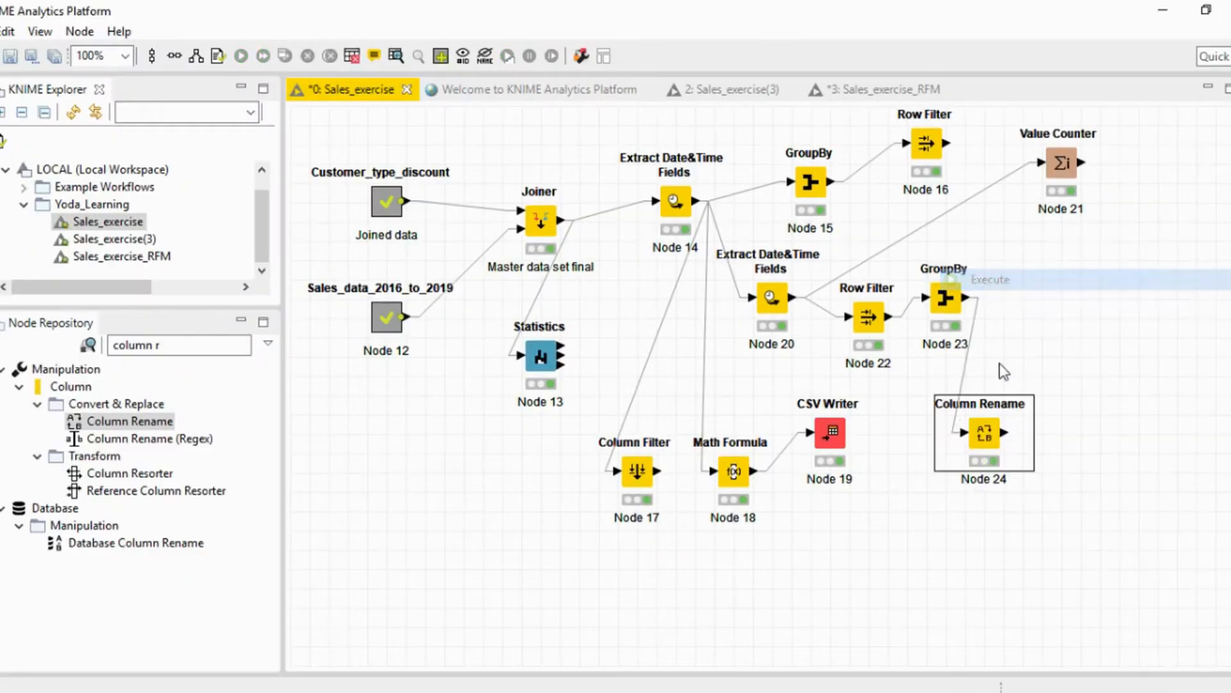
Examine the customers' Recency, Frequency and Monetary values in the Renamed/Retyped table, widening the Customer_Name column to read the full names.
right_click(980, 437)
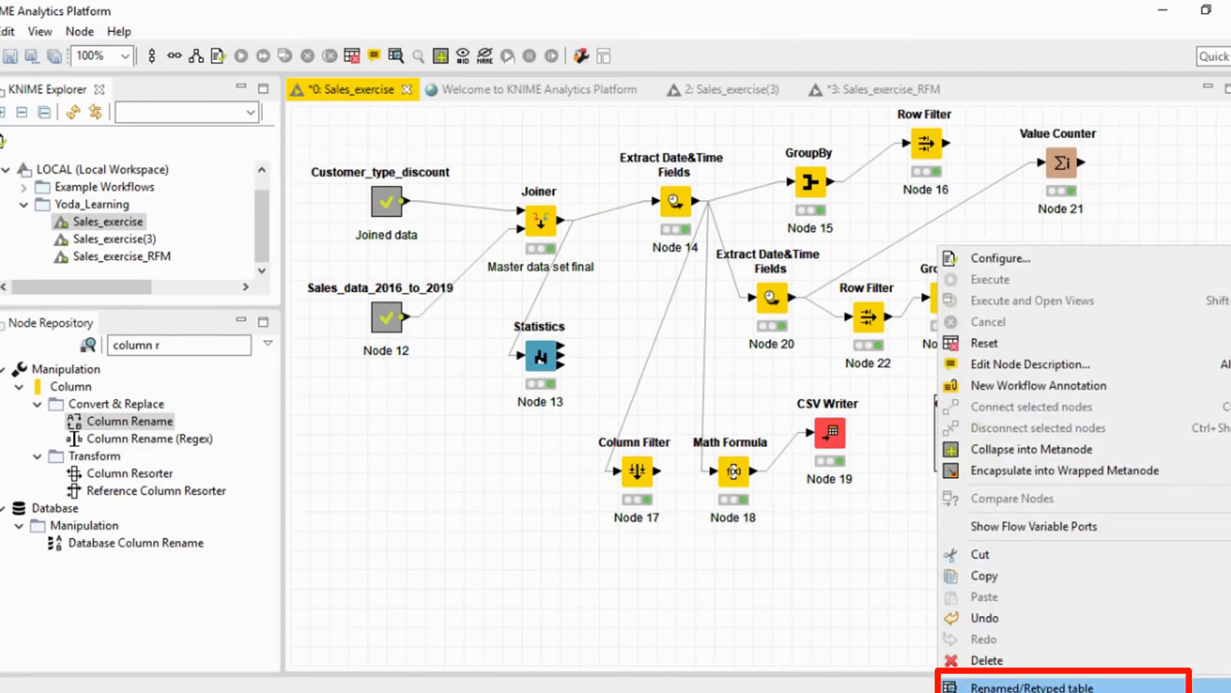
click(1000, 670)
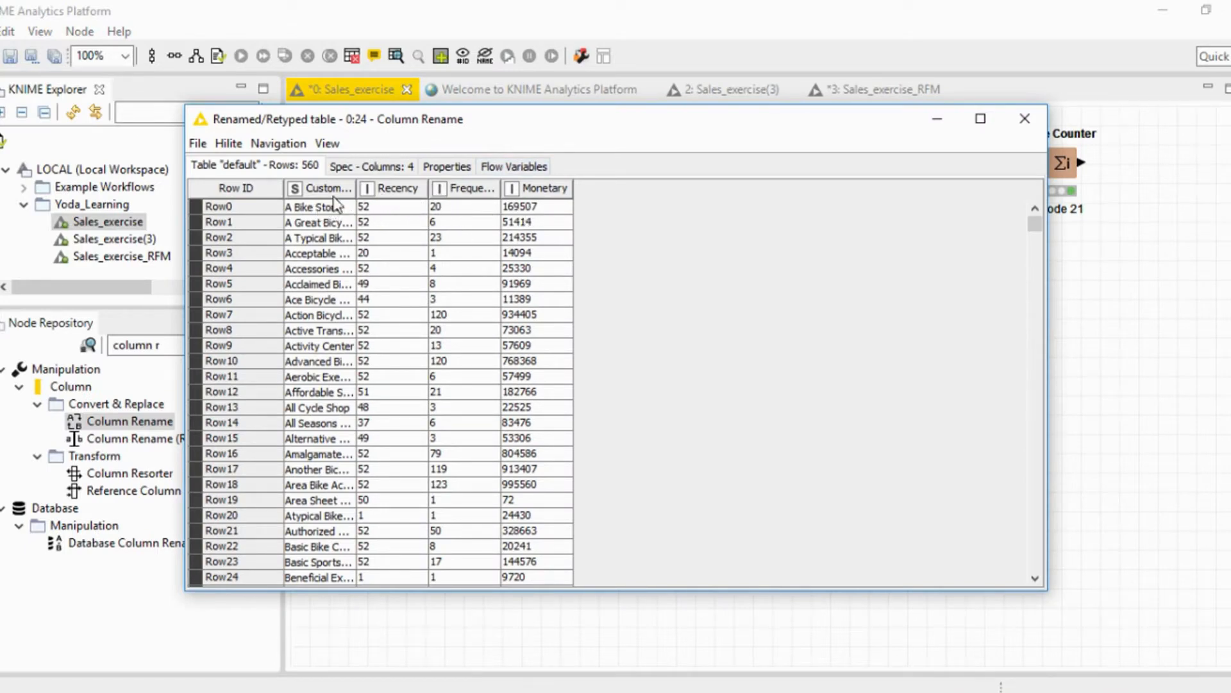
drag(357, 183, 409, 193)
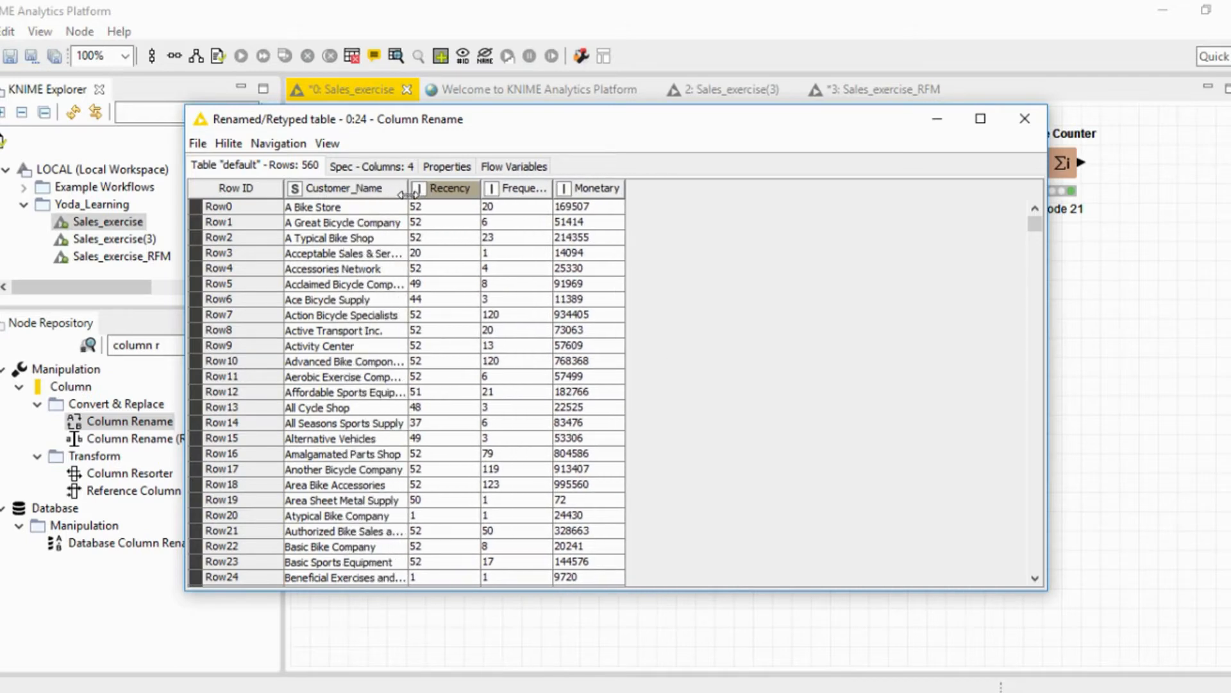
click(434, 210)
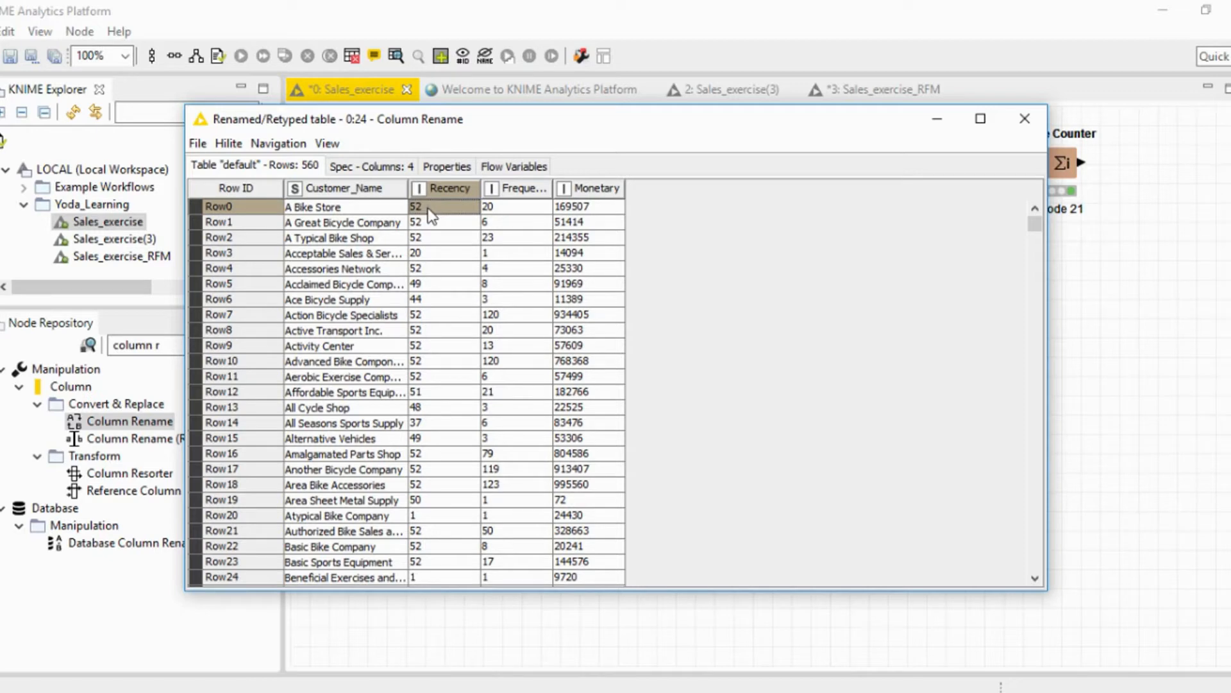
click(506, 211)
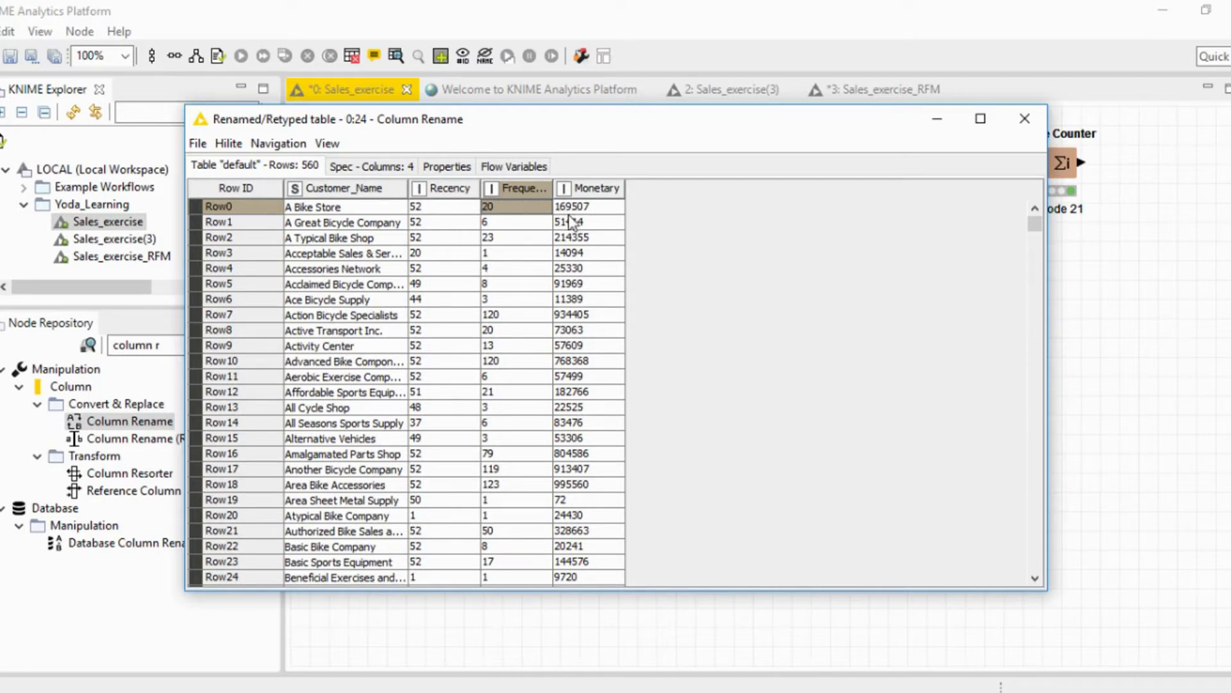
click(1025, 119)
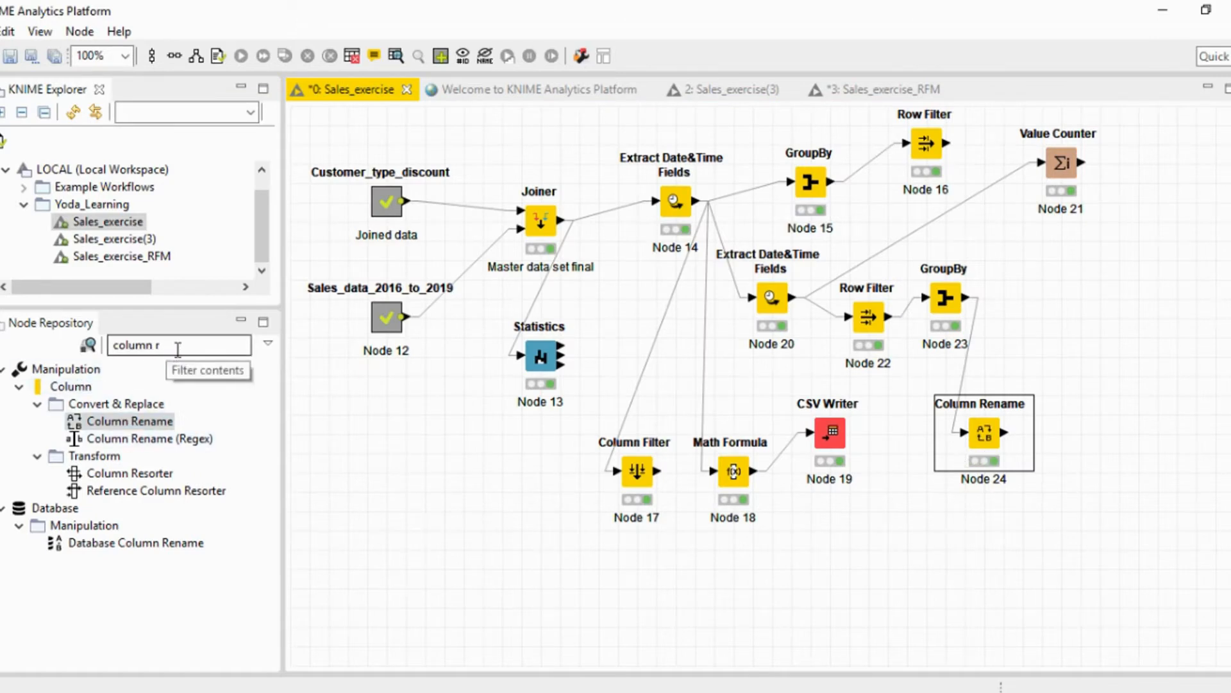
Review the Column Rename node's Renamed/Retyped table again, and shift the node slightly left beneath GroupBy Node 23.
triple_click(114, 345)
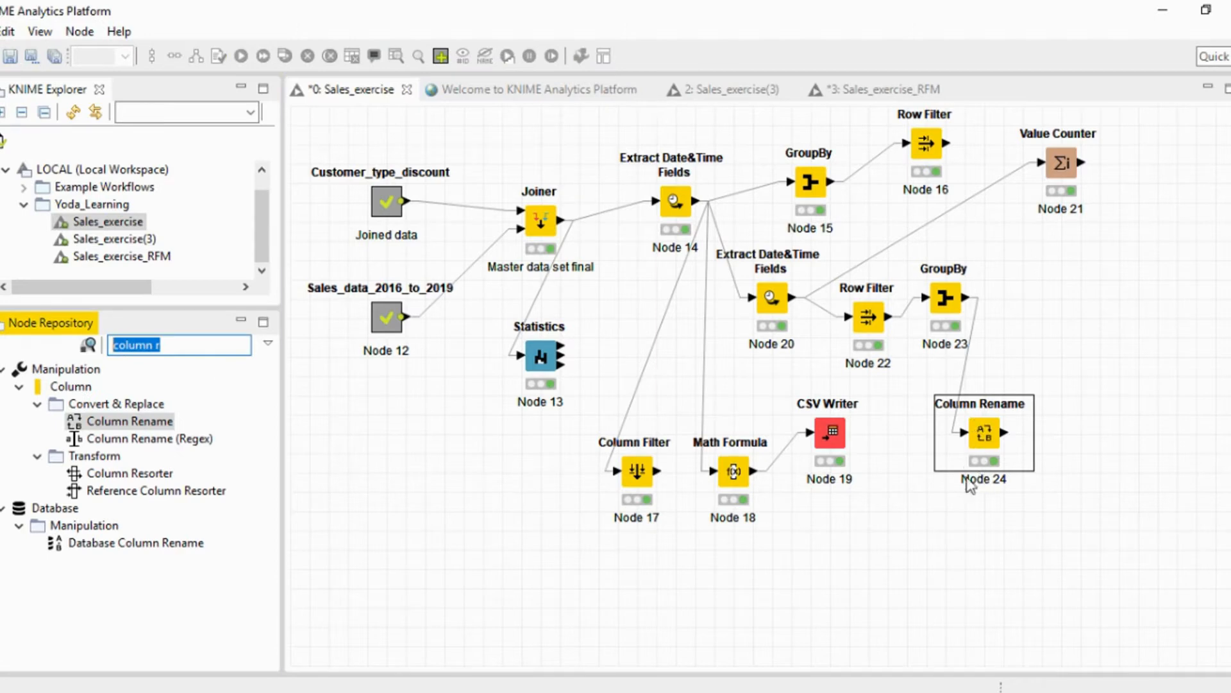
click(991, 449)
right_click(991, 449)
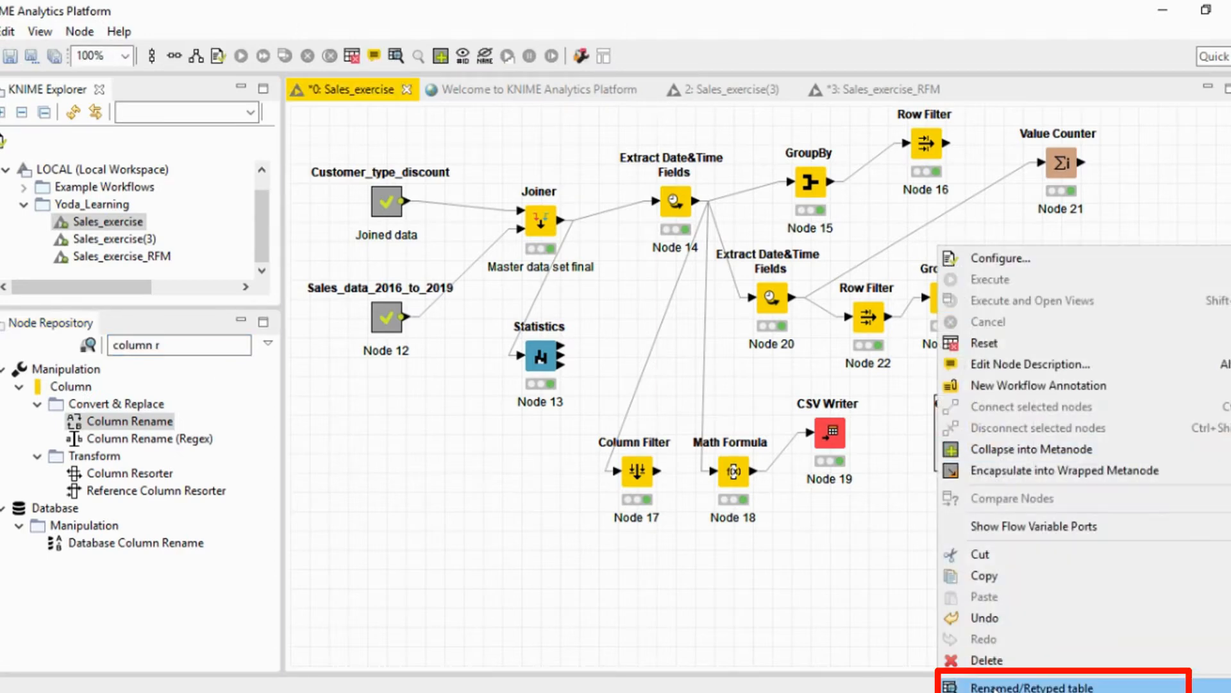
click(1017, 685)
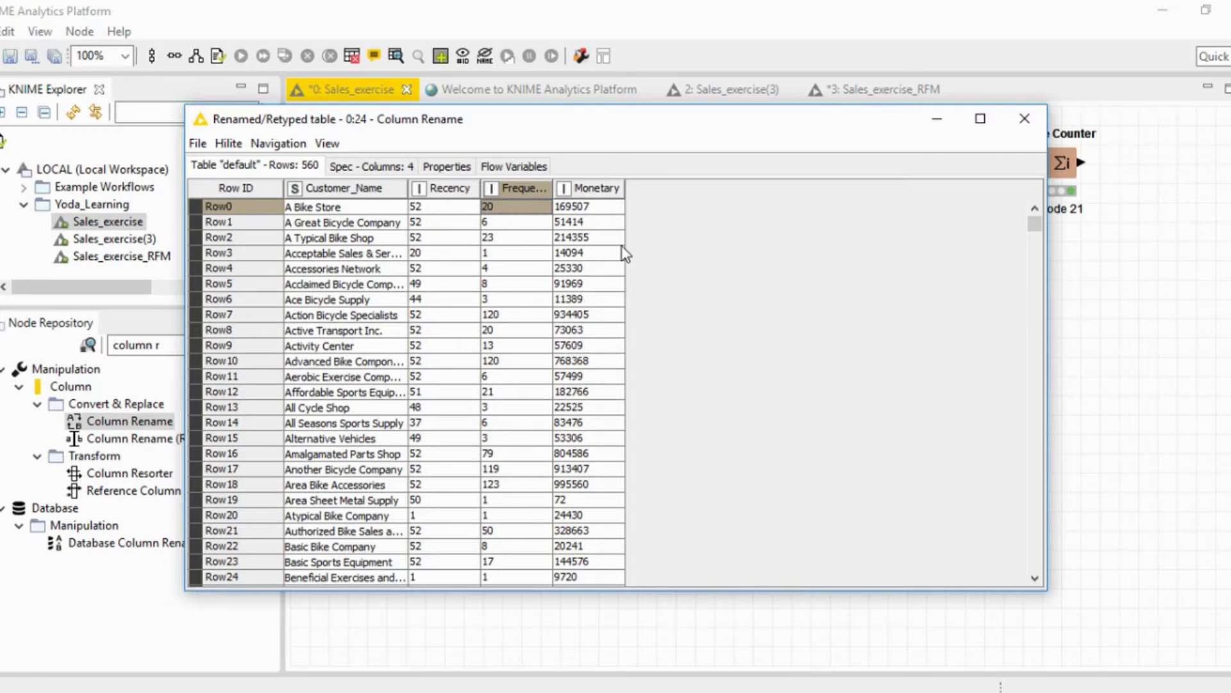
click(1024, 128)
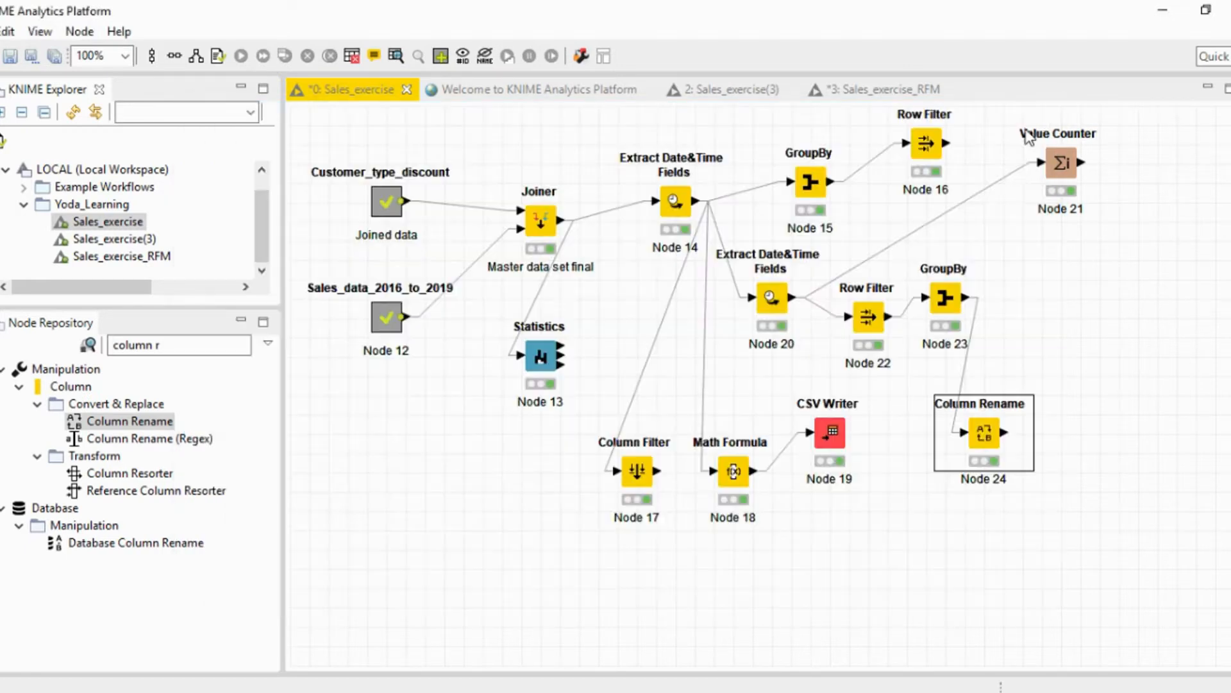
drag(984, 439, 955, 448)
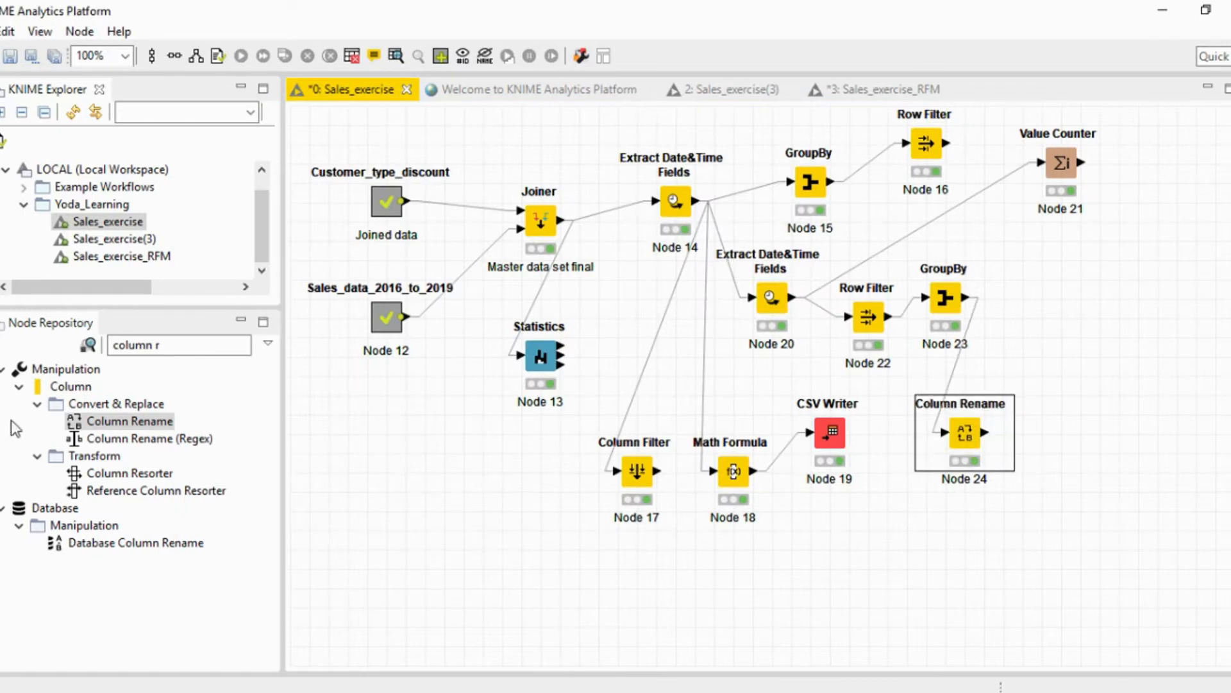
Search the node repository for "auto", add an Auto-Binner node near GroupBy Node 23, and connect the Column Rename output to it.
drag(182, 345, 105, 345)
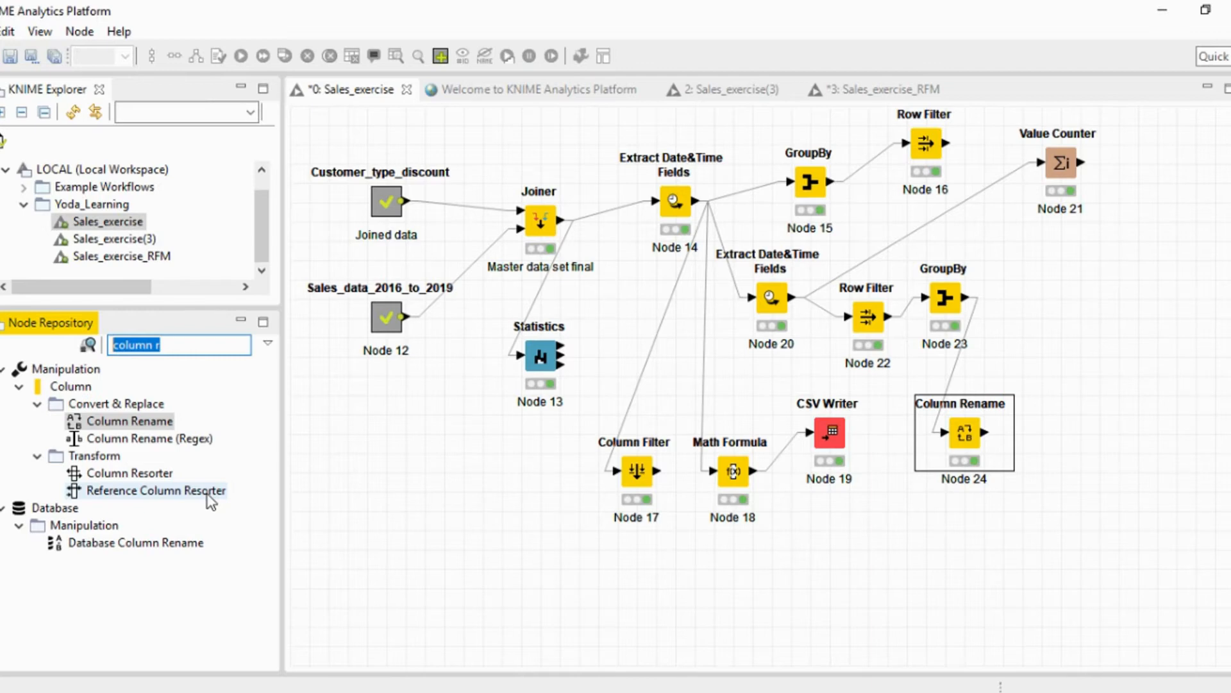
text(auto)
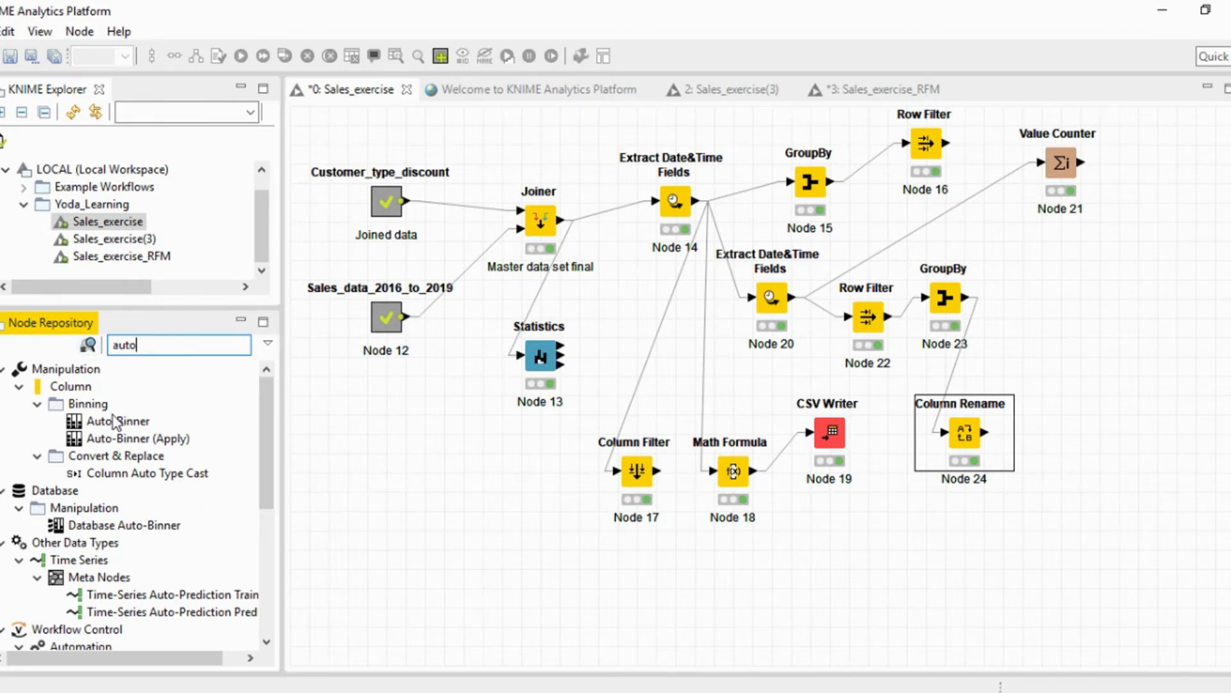
drag(116, 422, 1034, 346)
drag(988, 433, 1041, 343)
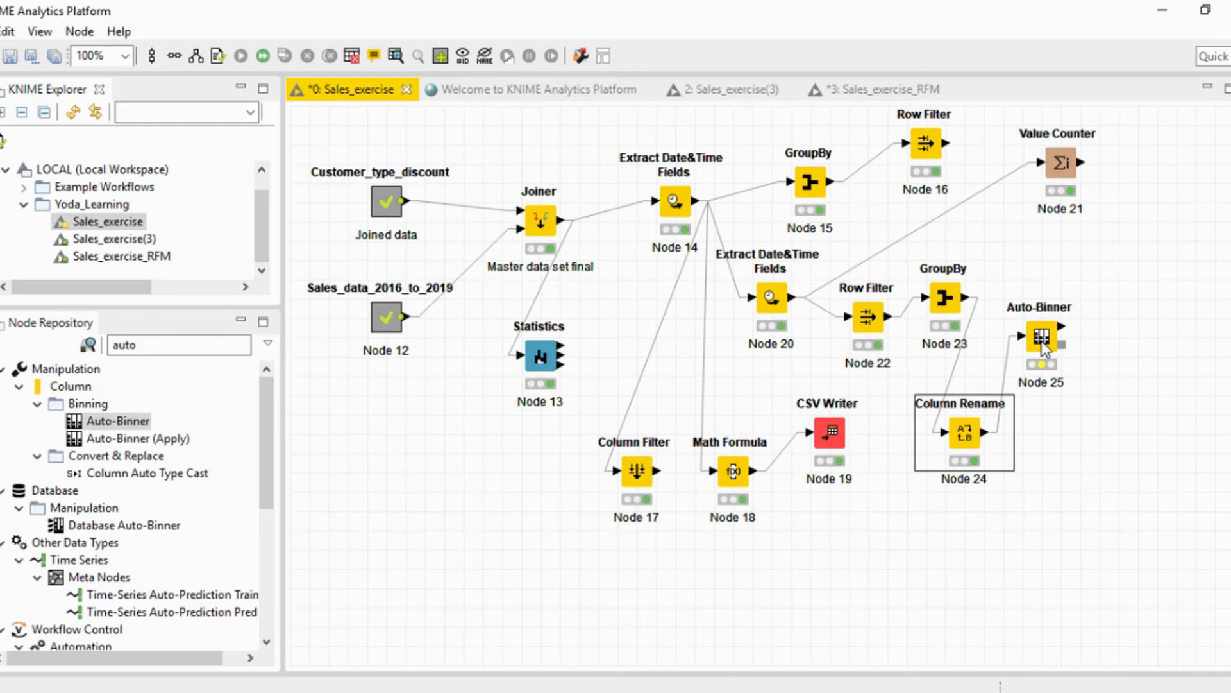
Open the Auto-Binner configuration and set the binning method to sample quantiles for Recency, Frequency and Monetary.
right_click(1042, 340)
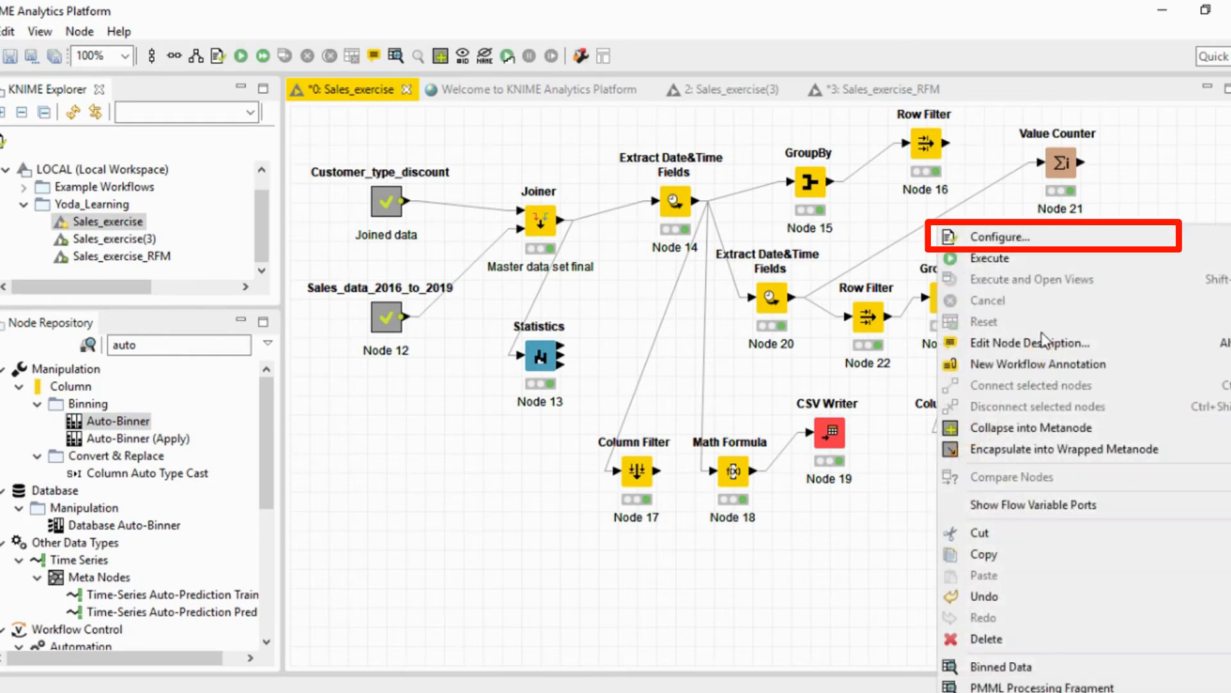
click(1012, 238)
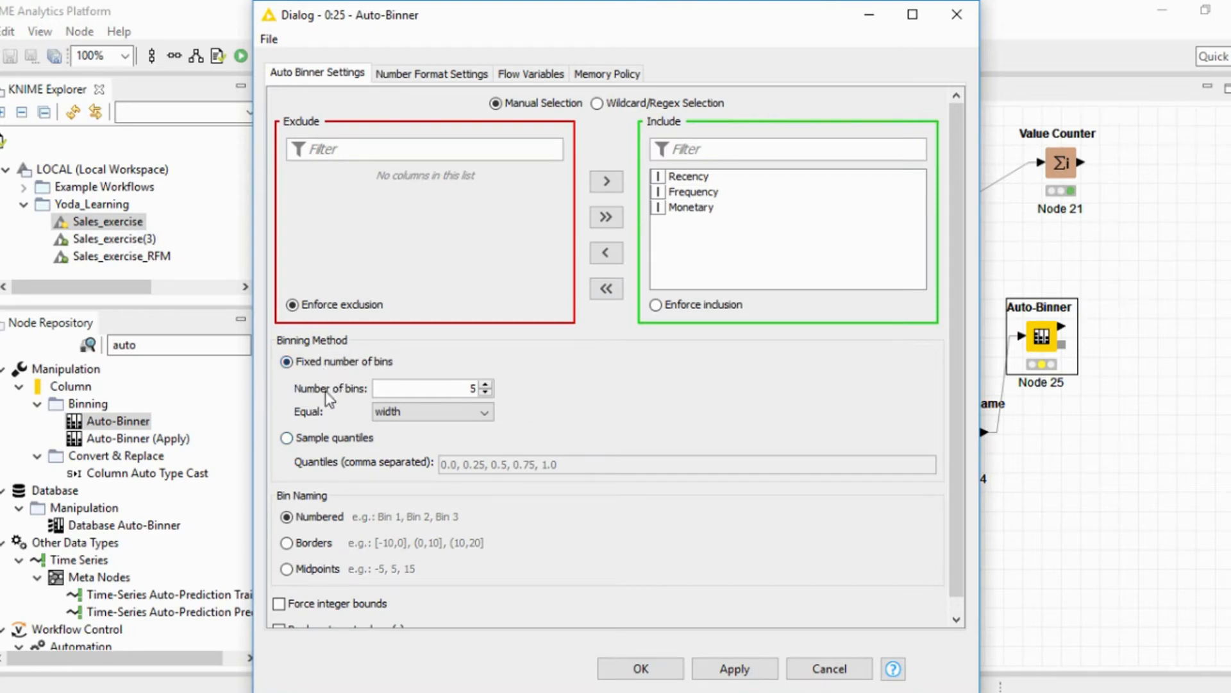
click(295, 442)
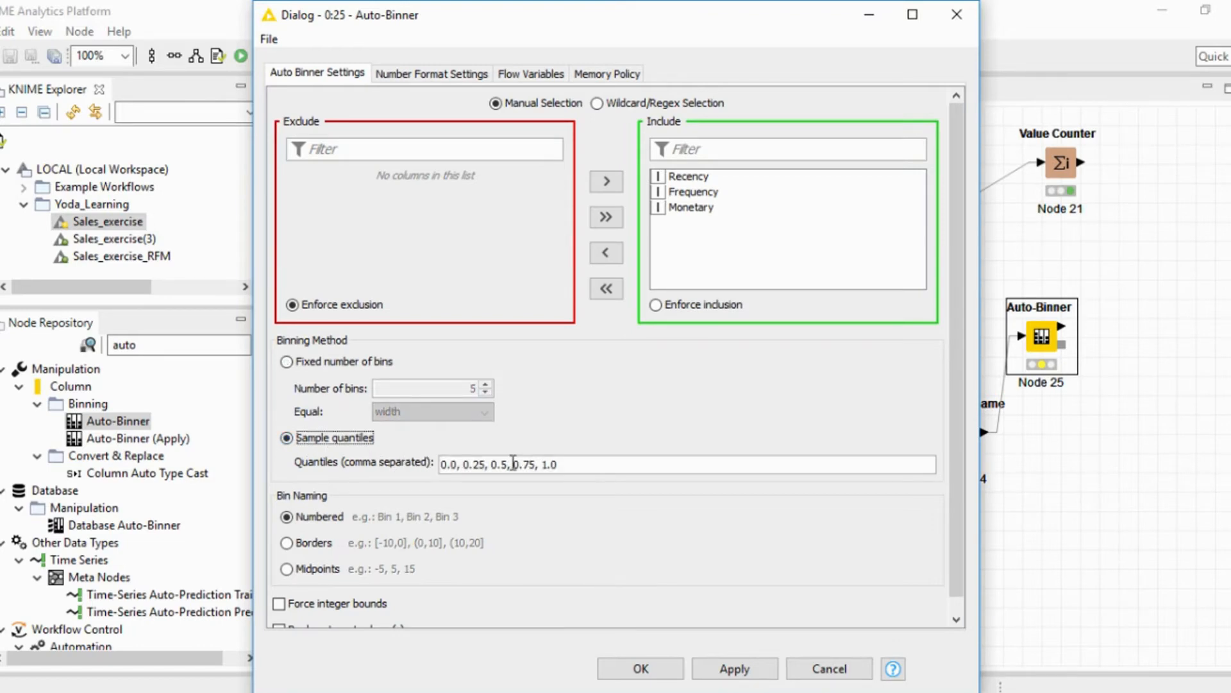
click(513, 464)
drag(450, 463, 475, 463)
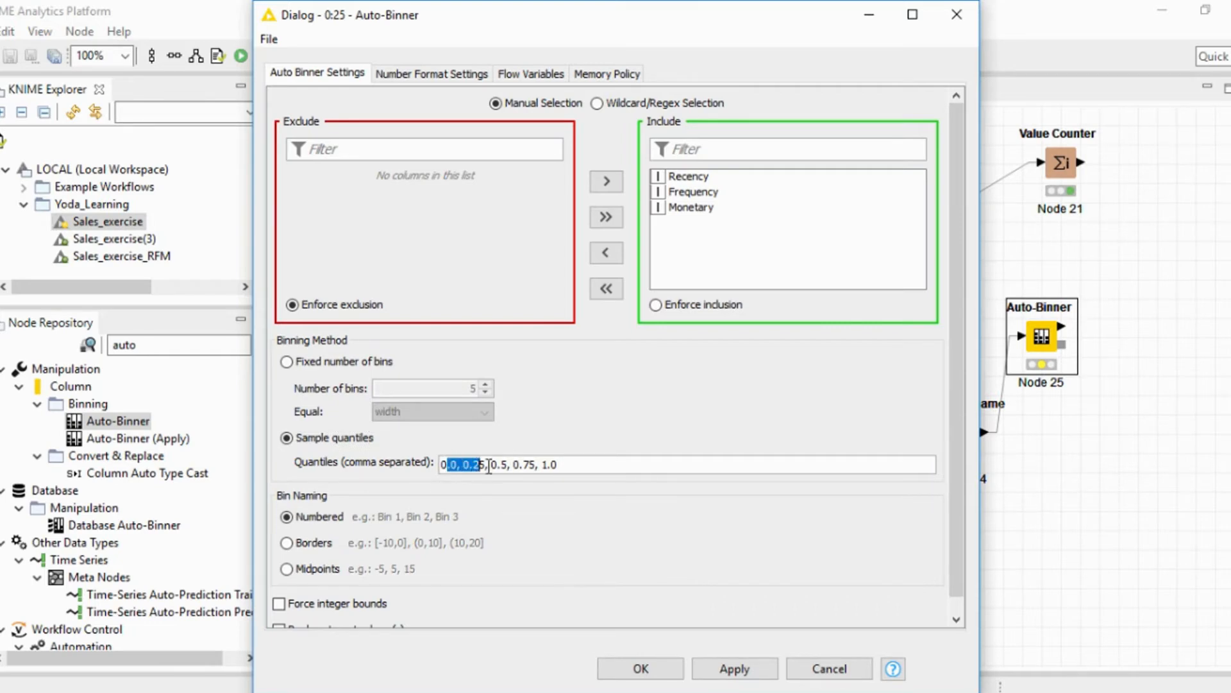
drag(486, 463, 503, 463)
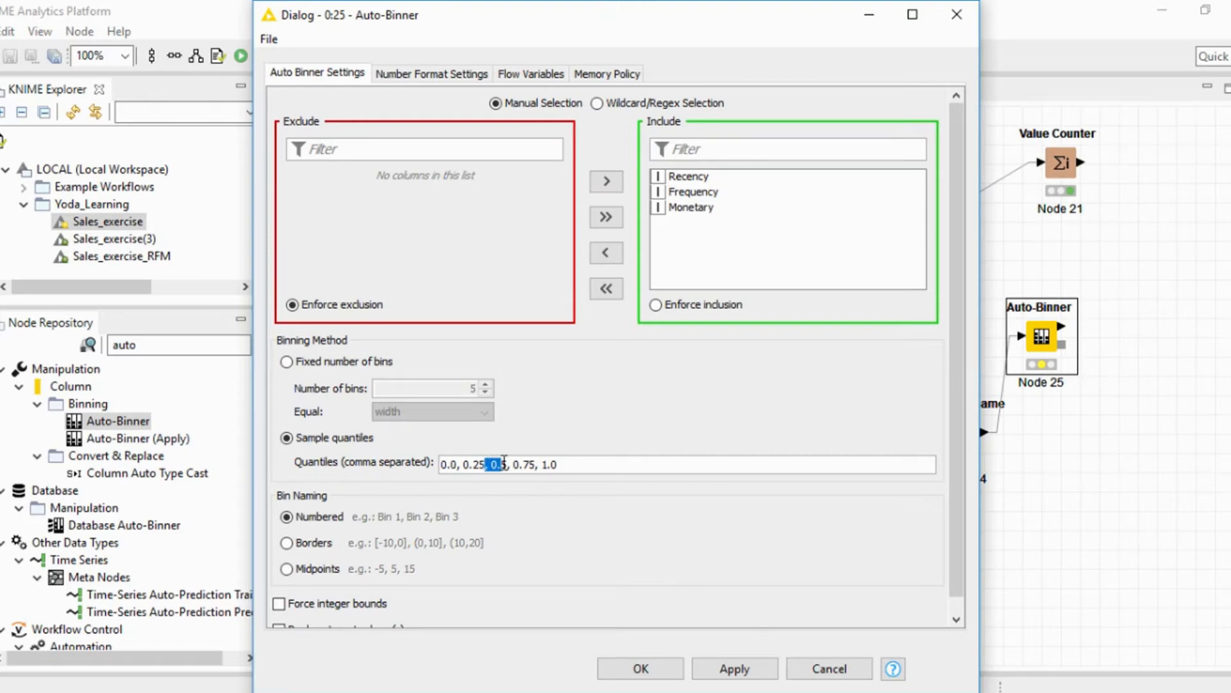
click(502, 462)
drag(518, 463, 532, 466)
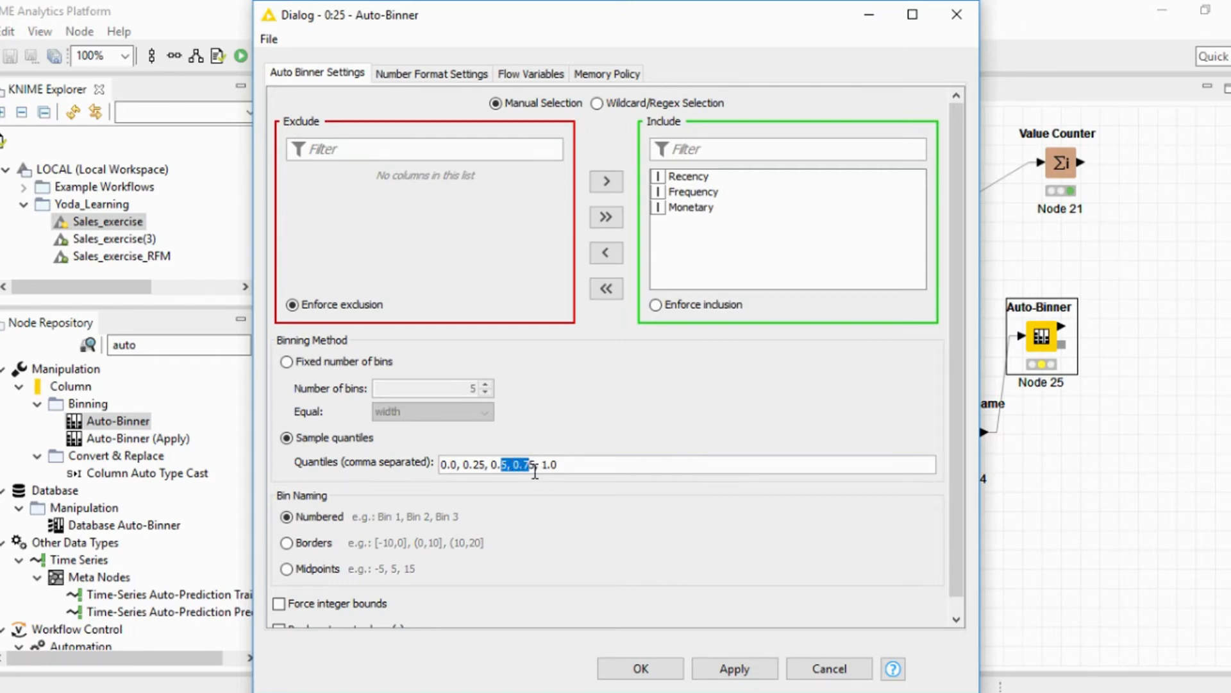
click(528, 462)
drag(528, 462, 549, 465)
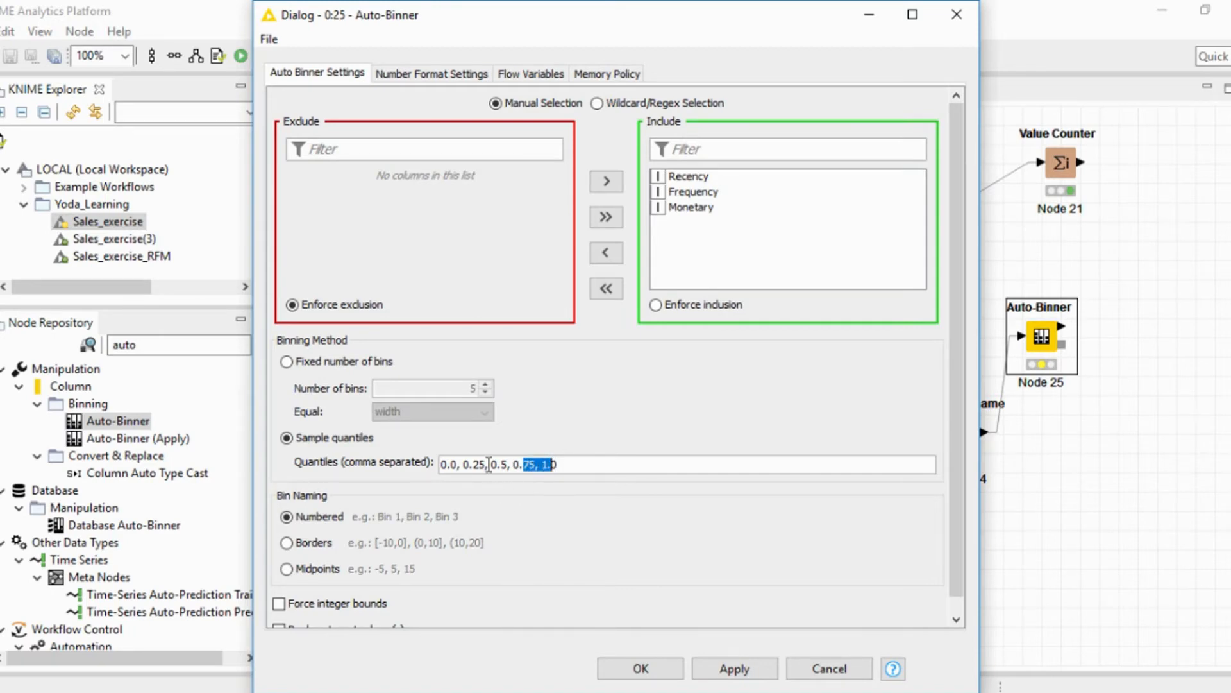
Remove 0.5 from the quantiles to leave 0.0, 0.25, 0.75, 1.0, and execute the Auto-Binner node with the accepted settings.
click(490, 464)
key(Delete)
key(Delete)
key(Delete)
key(Delete)
key(Delete)
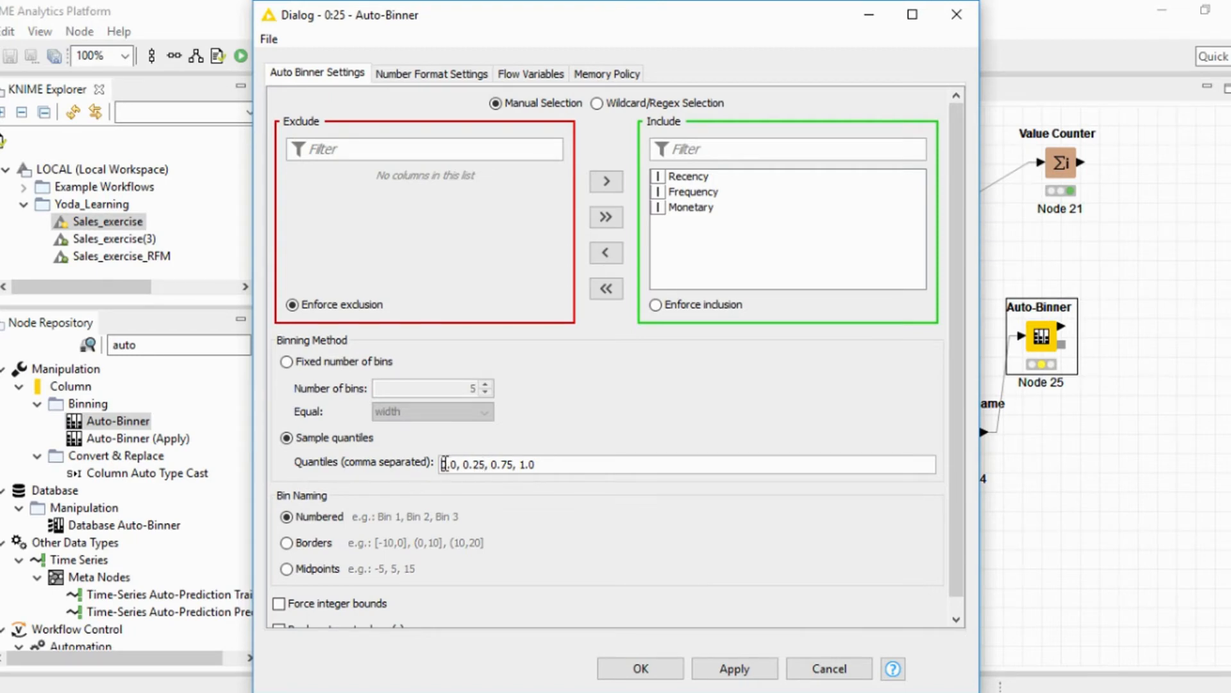
click(476, 464)
click(482, 464)
click(506, 468)
scroll(557, 542, down, 1)
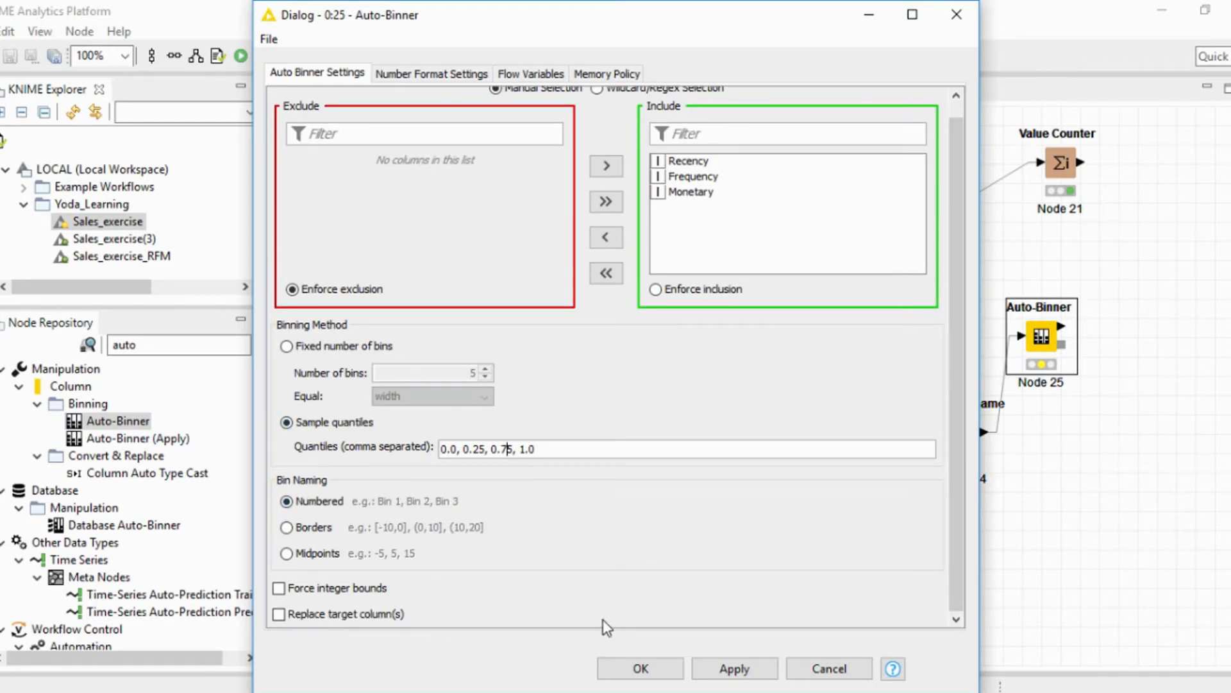
click(635, 669)
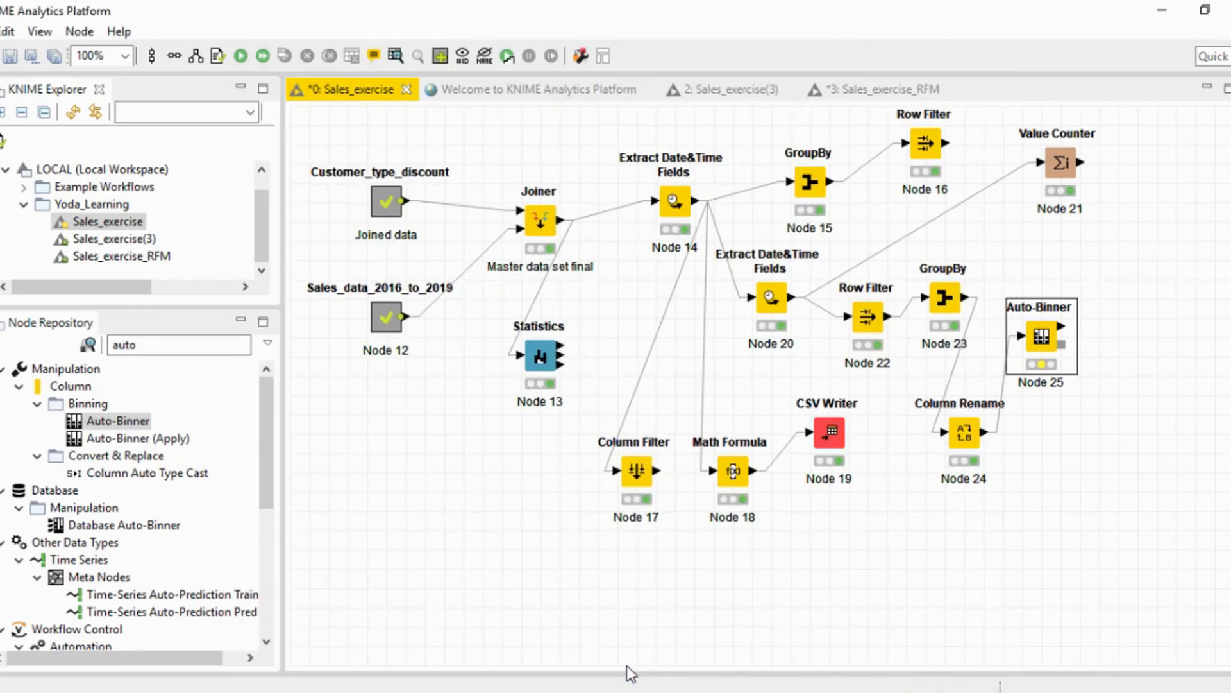
right_click(1044, 339)
click(1008, 259)
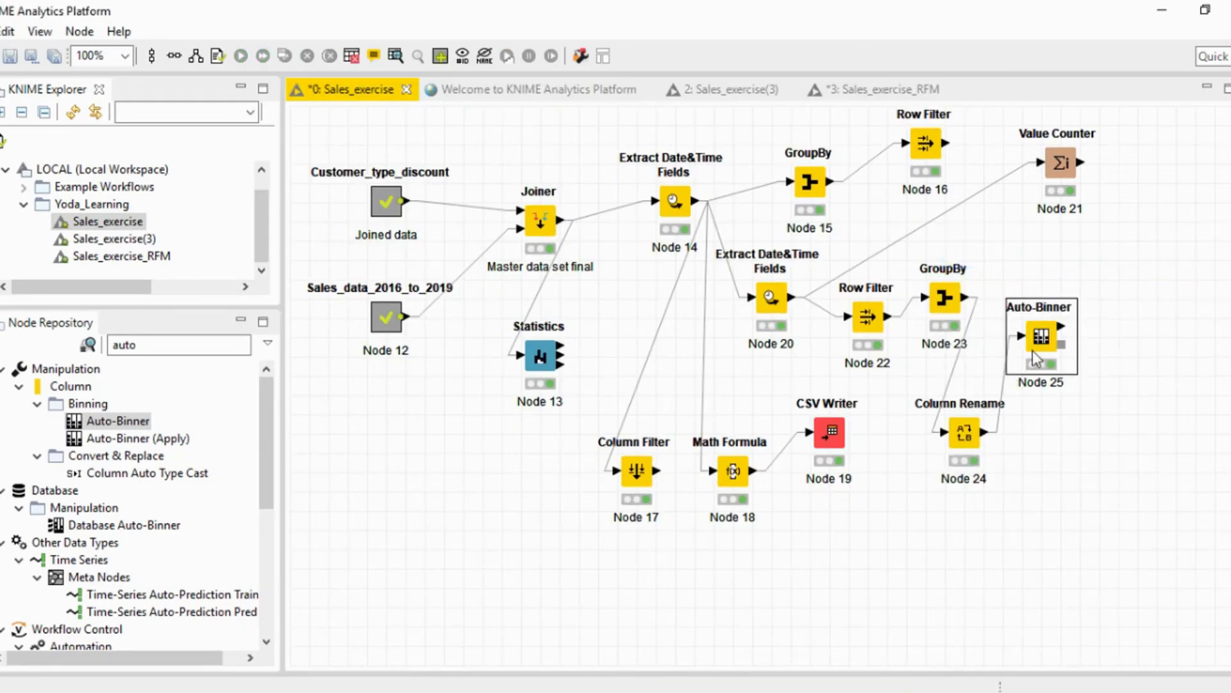
View the Auto-Binner's Binned Data table and widen the binned Recency, Frequency and Monetary columns to read their headers.
right_click(1040, 336)
click(1000, 666)
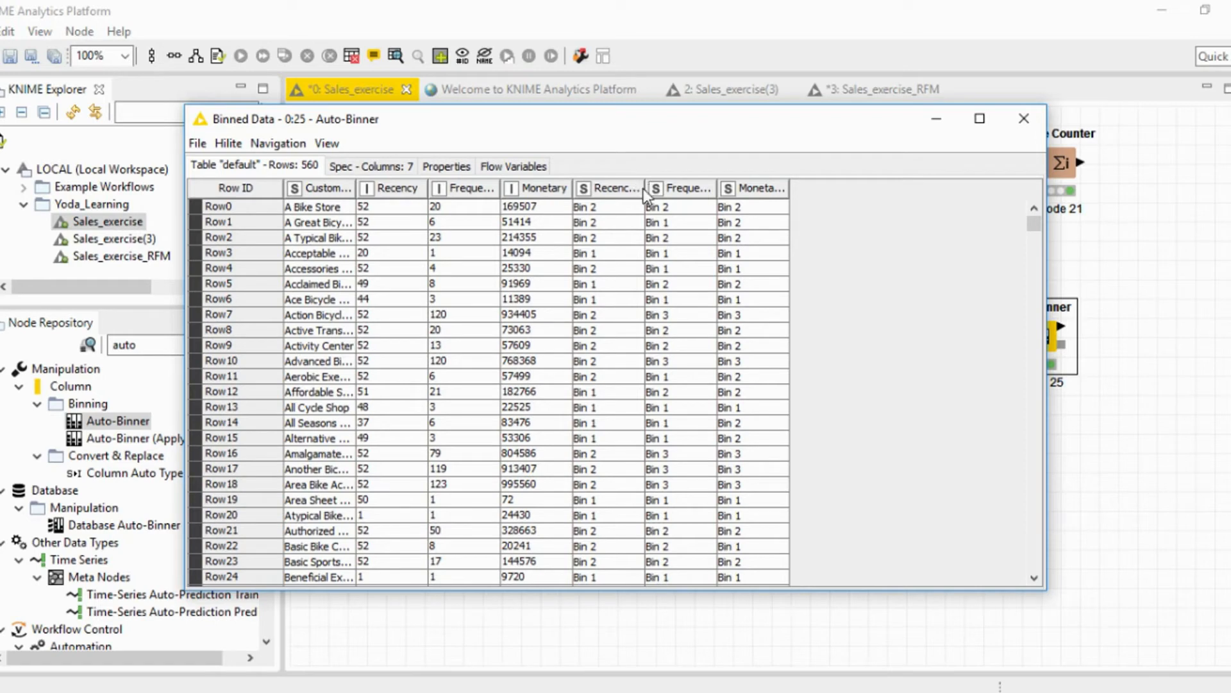
drag(645, 188, 691, 196)
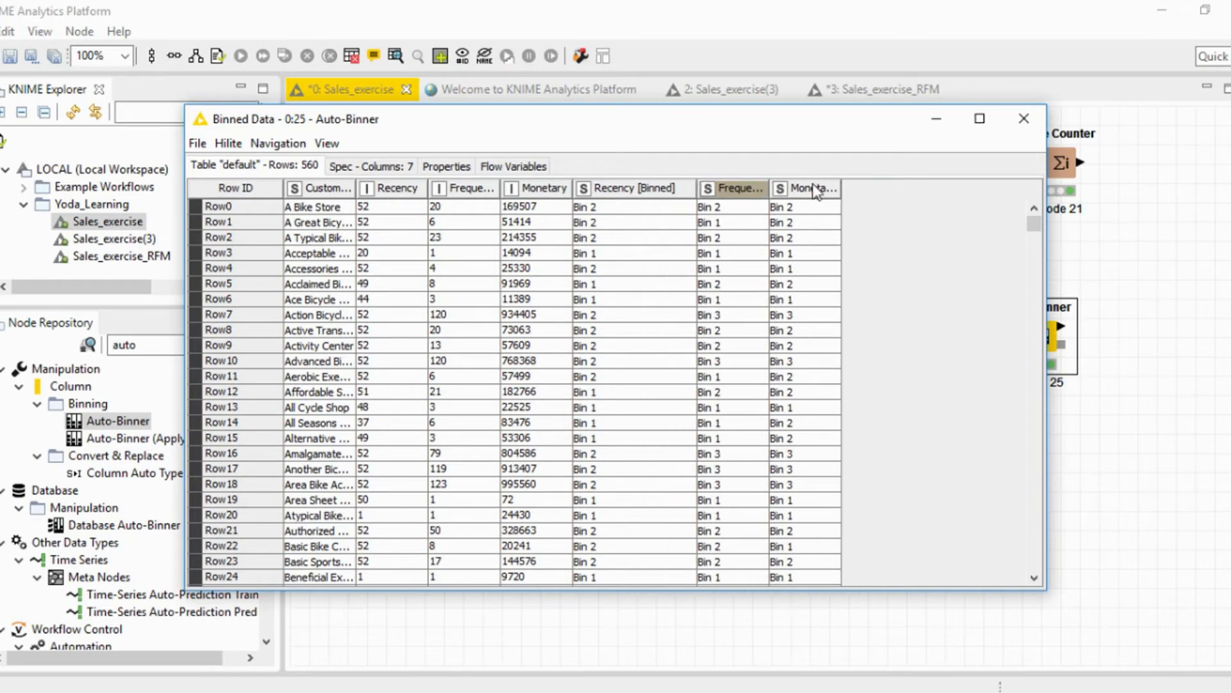
drag(770, 188, 812, 188)
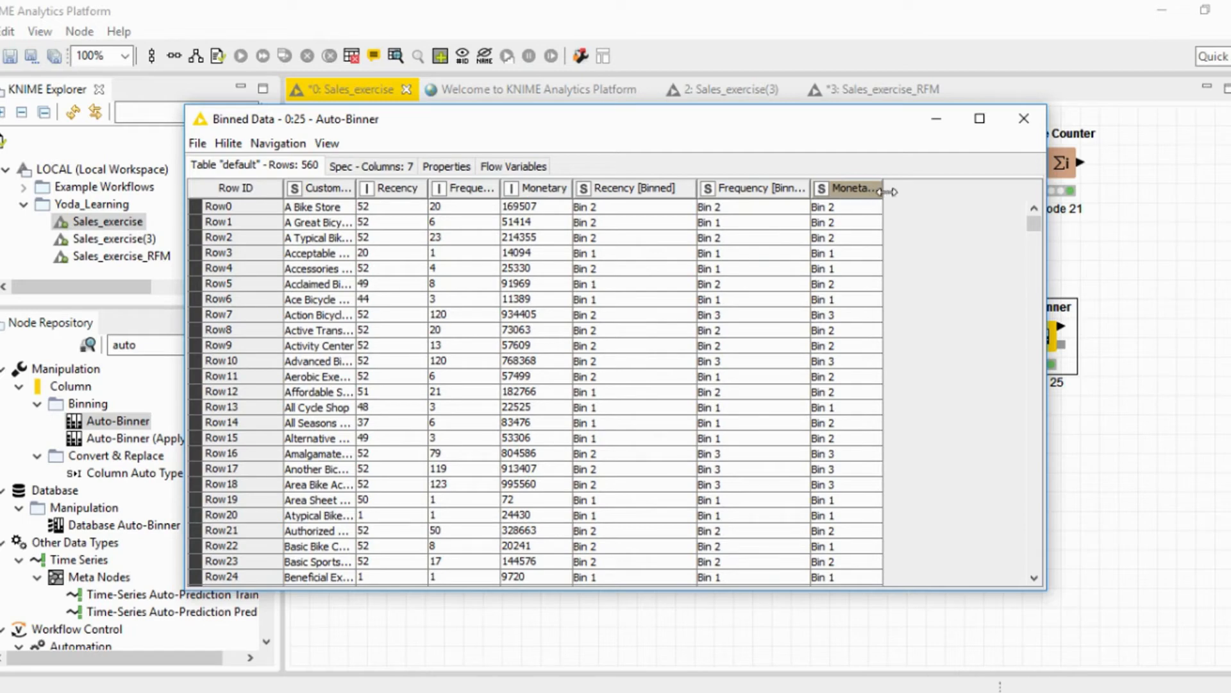
drag(884, 190, 921, 191)
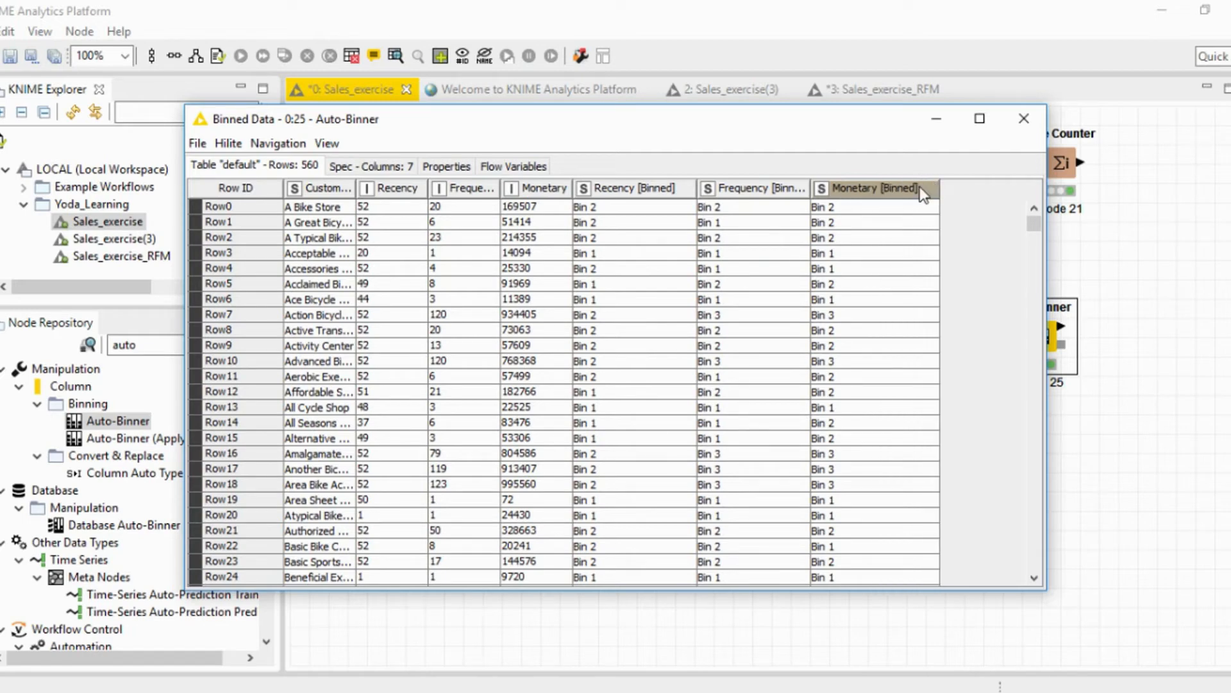
Sort the Binned Data table descending by Recency [Binned] and Frequency [Binned], examine the customers' bins, and close the table.
click(587, 187)
click(623, 201)
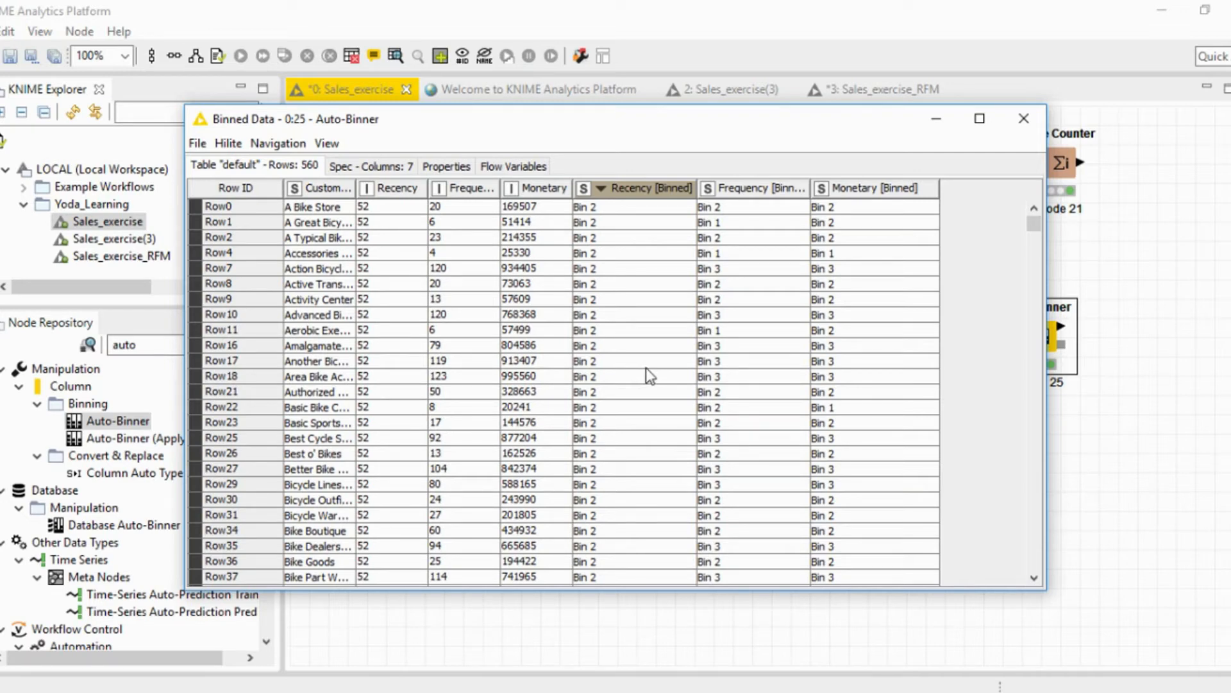
click(778, 193)
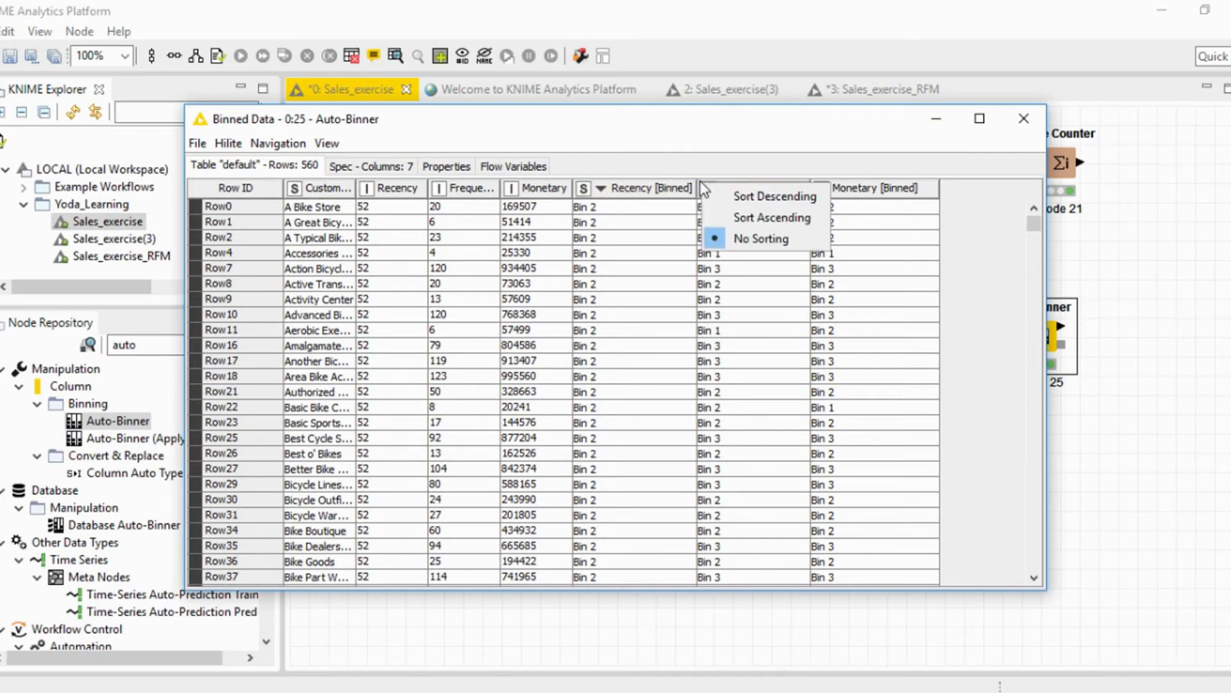
click(743, 198)
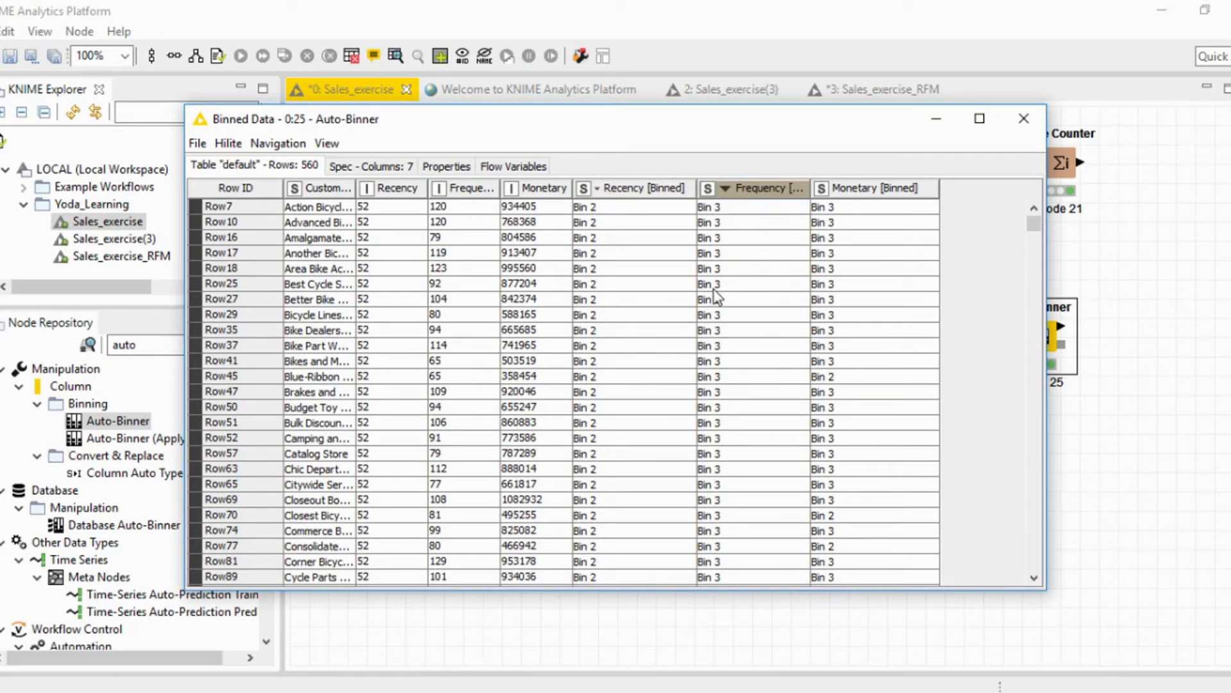
scroll(769, 419, down, 6)
scroll(771, 420, down, 10)
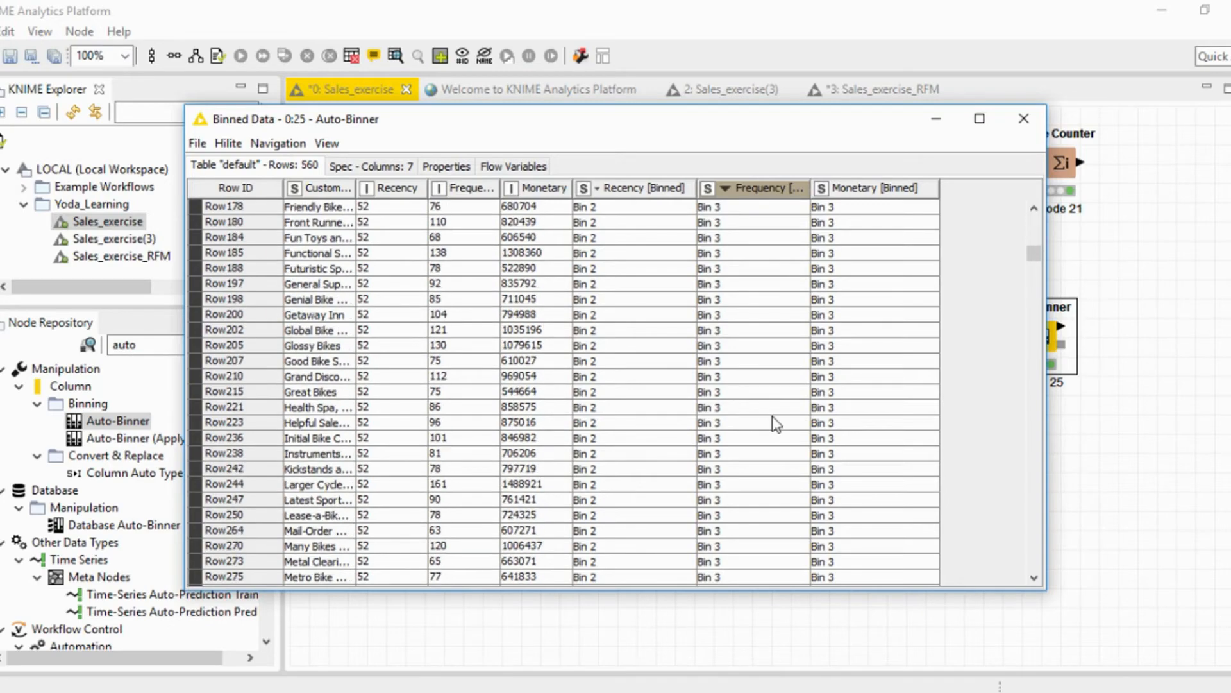
scroll(772, 420, up, 17)
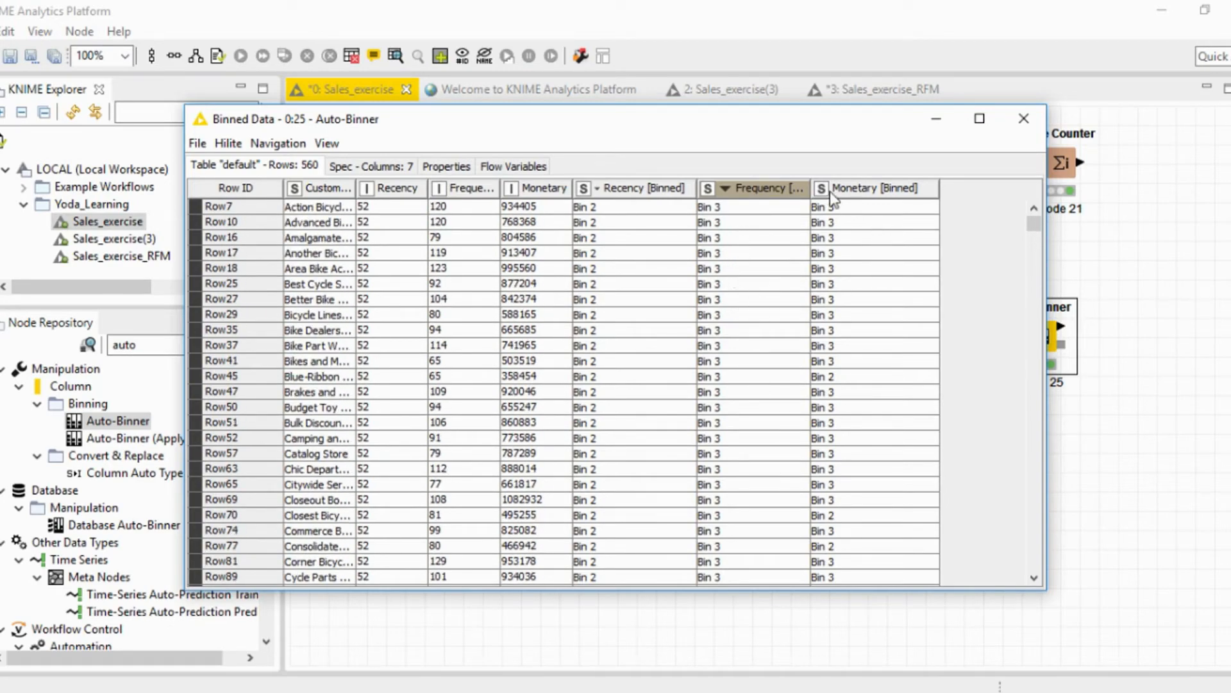
click(1024, 122)
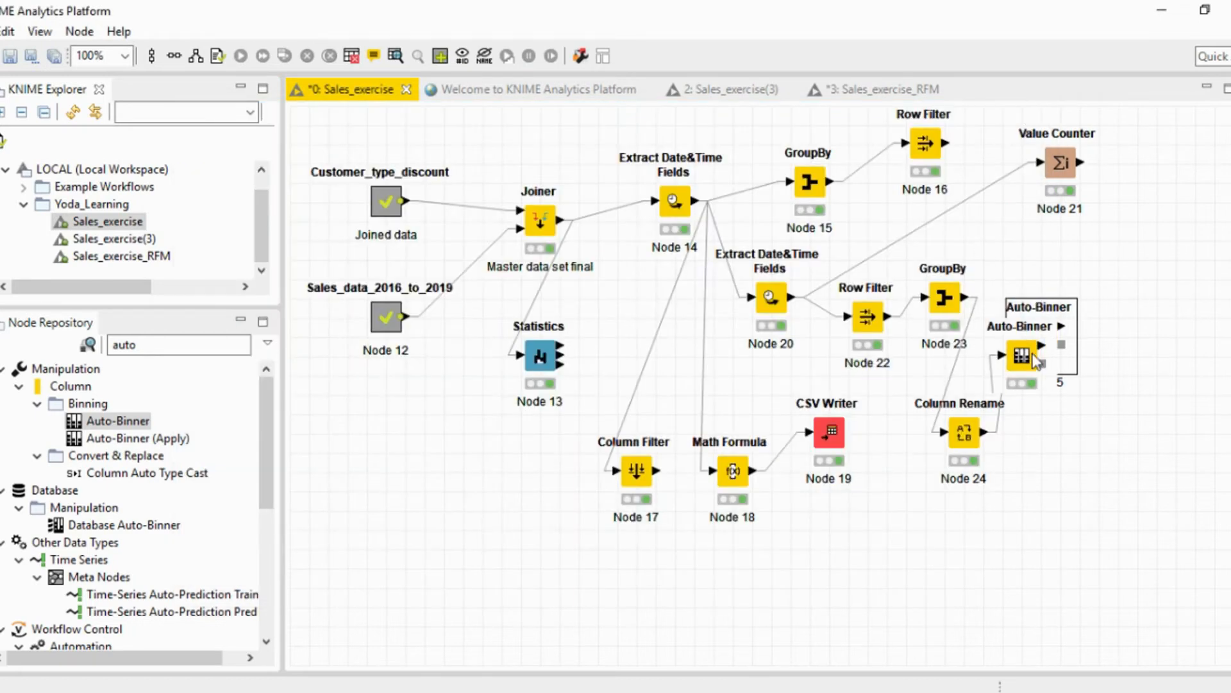
Move the Column Rename and Auto-Binner nodes down and to the left, placing Column Rename beside Math Formula Node 18.
drag(953, 442, 915, 481)
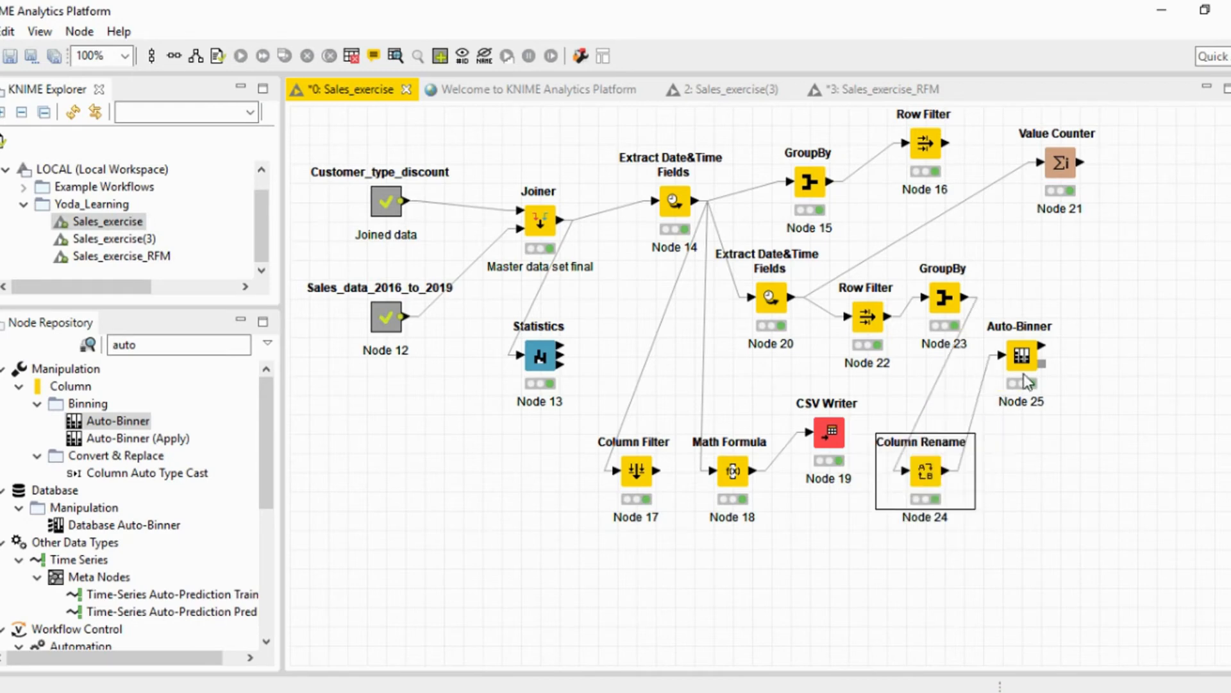
drag(1025, 373, 1004, 385)
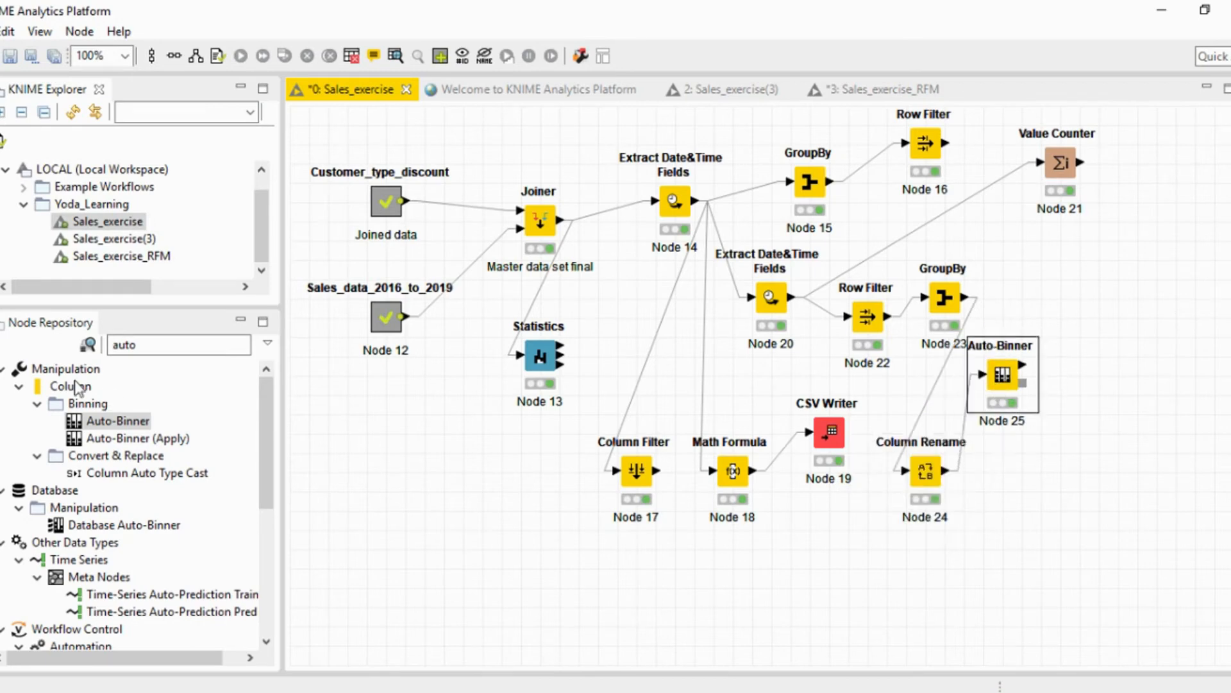
click(95, 345)
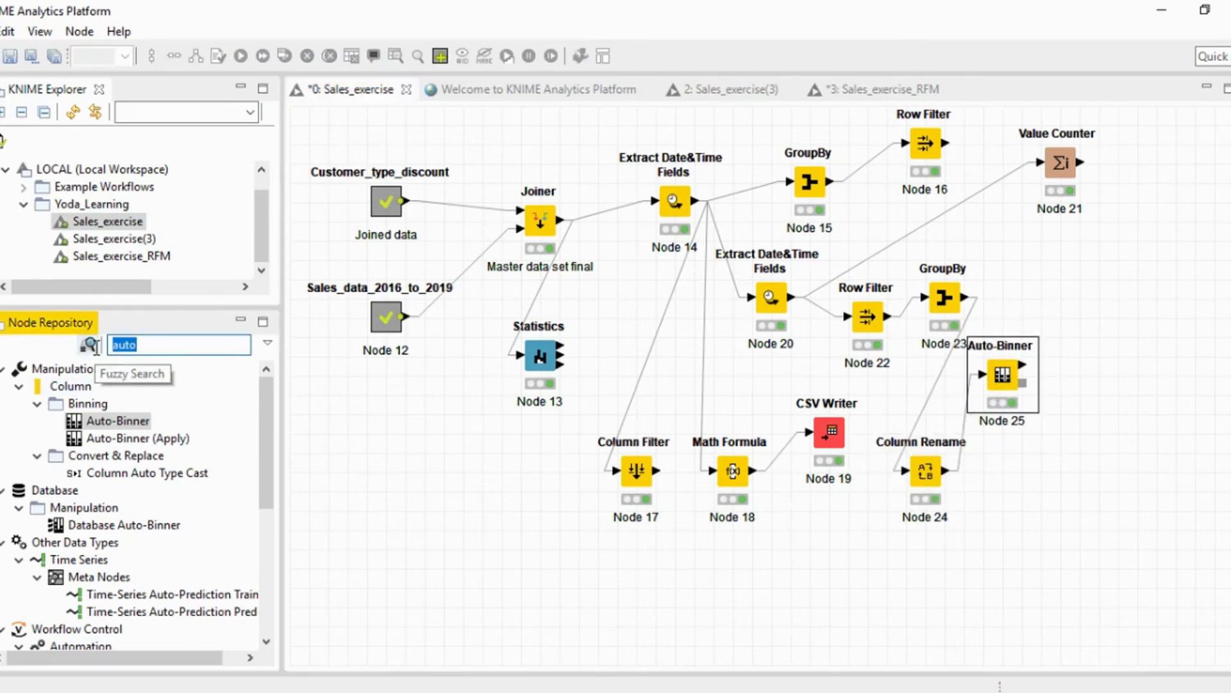
text(combine)
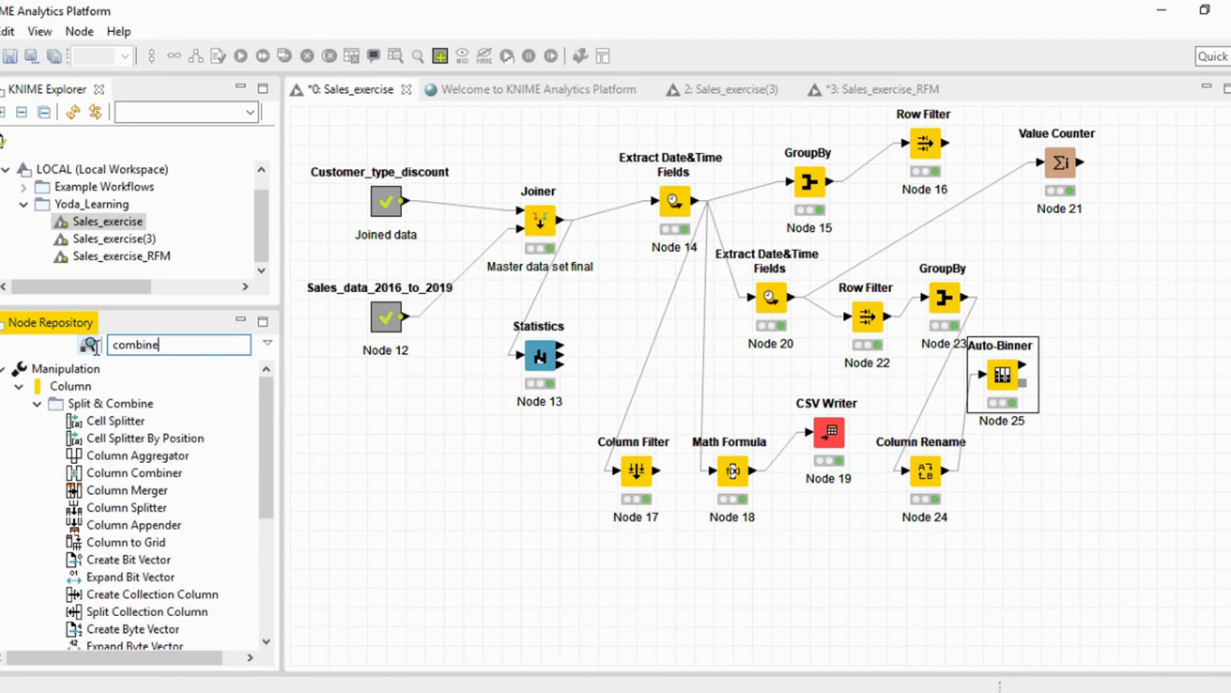
text( co)
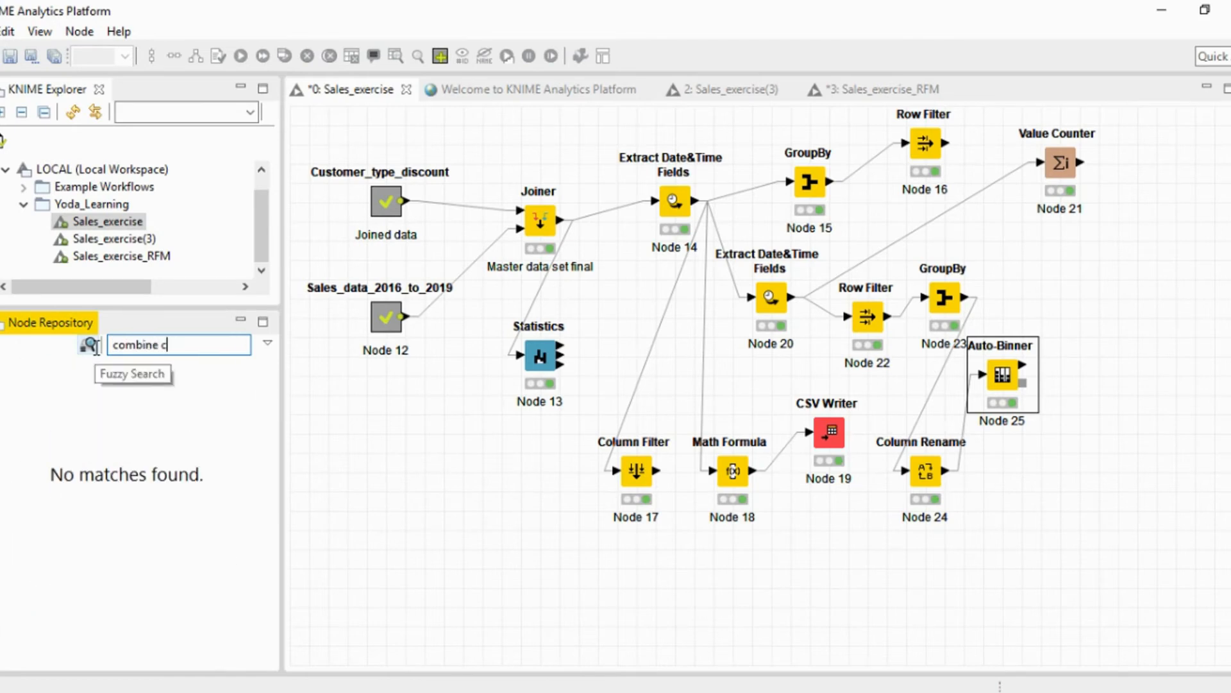
key(BackSpace)
key(BackSpace)
key(BackSpace)
key(BackSpace)
key(BackSpace)
key(BackSpace)
key(BackSpace)
key(BackSpace)
Search the node repository for "column co", add a Column Combiner node, and position it below and to the right of the lowered Auto-Binner.
key(BackSpace)
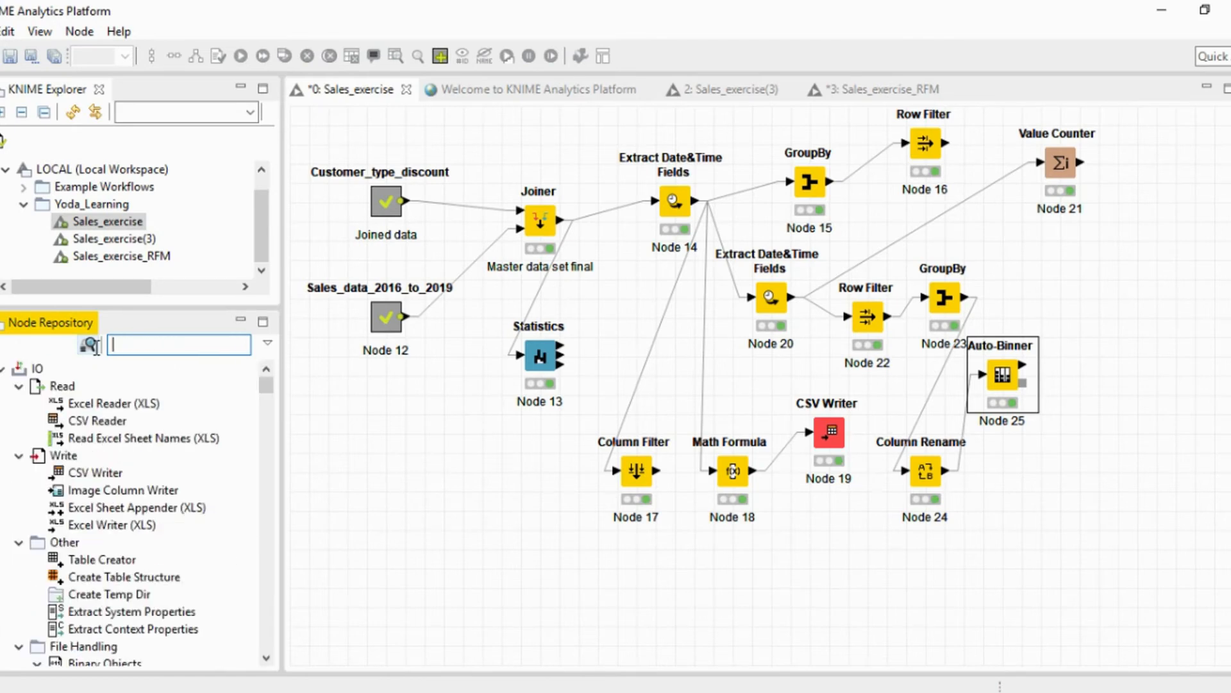
text(colum comb)
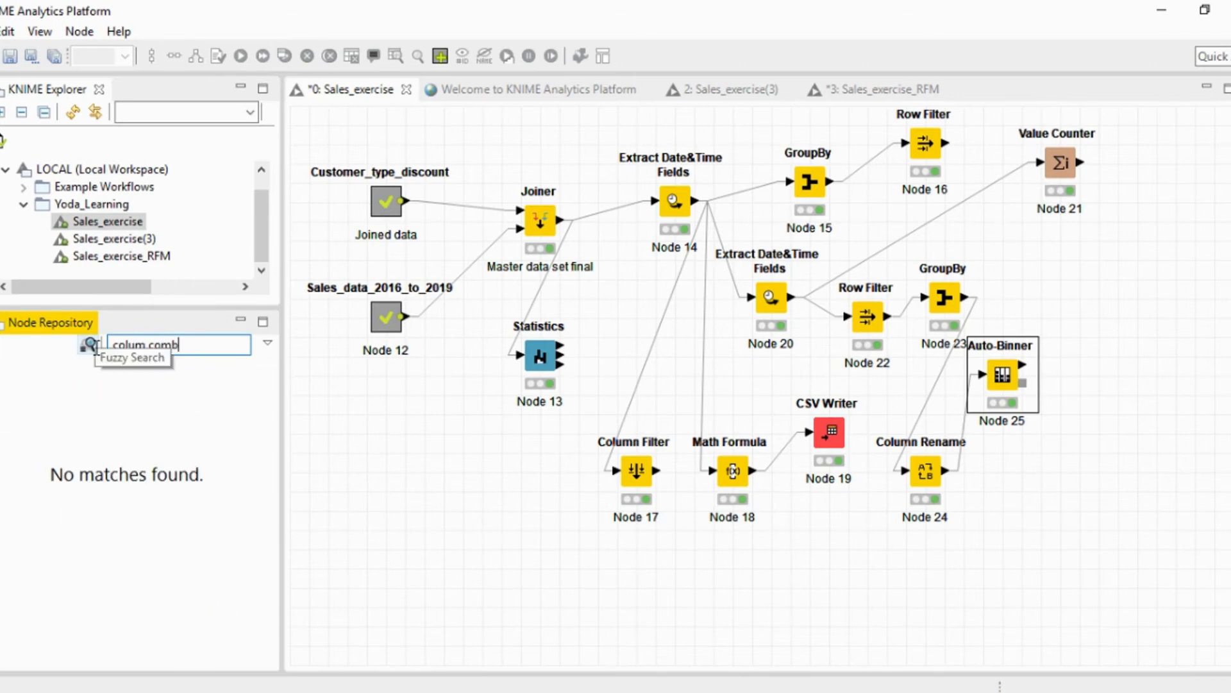
key(BackSpace)
key(BackSpace)
key(BackSpace)
key(BackSpace)
key(BackSpace)
text(n)
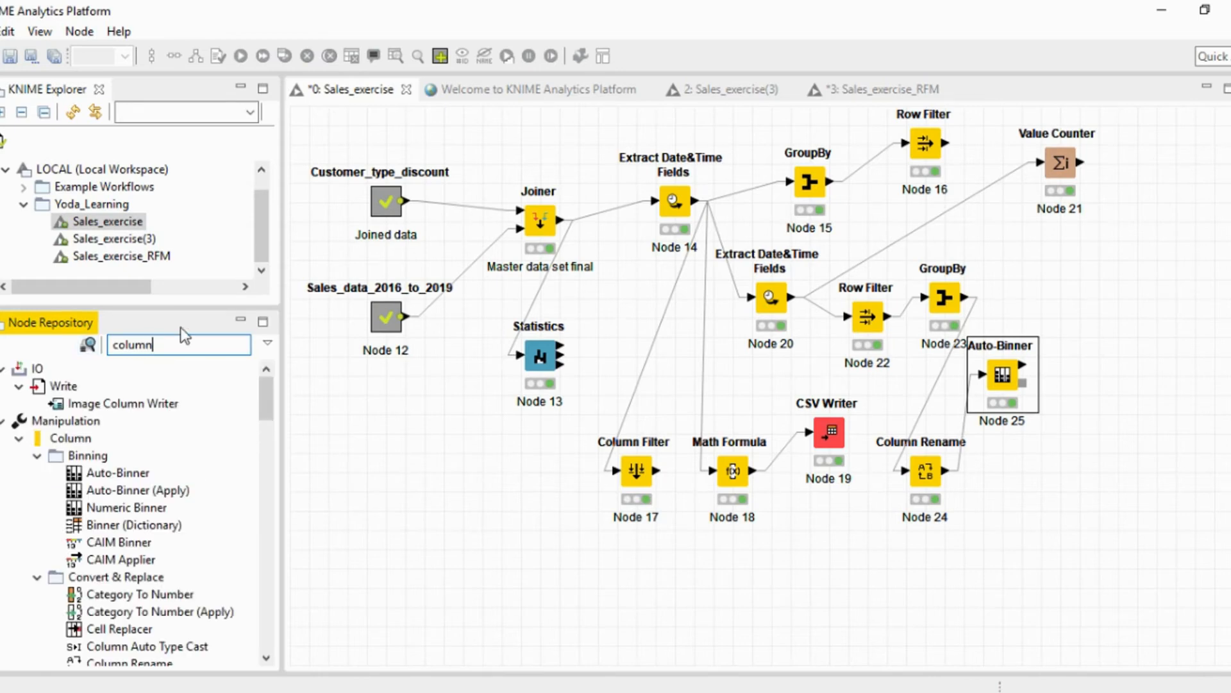
text( co)
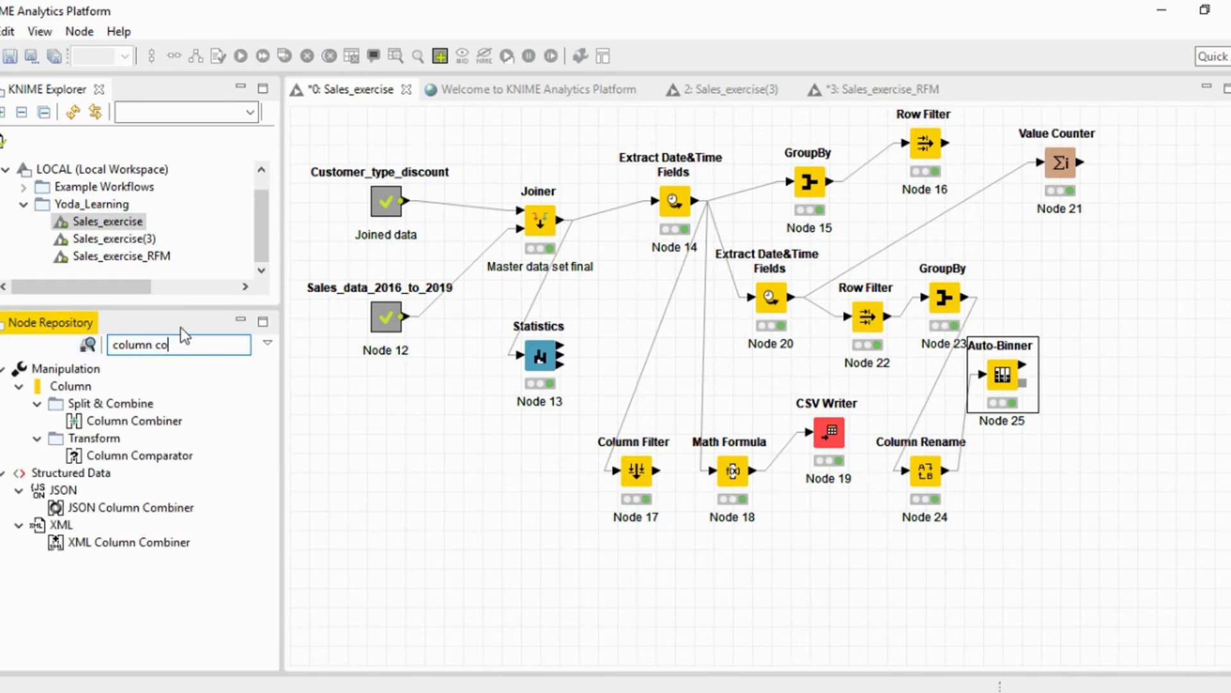
drag(138, 421, 1111, 494)
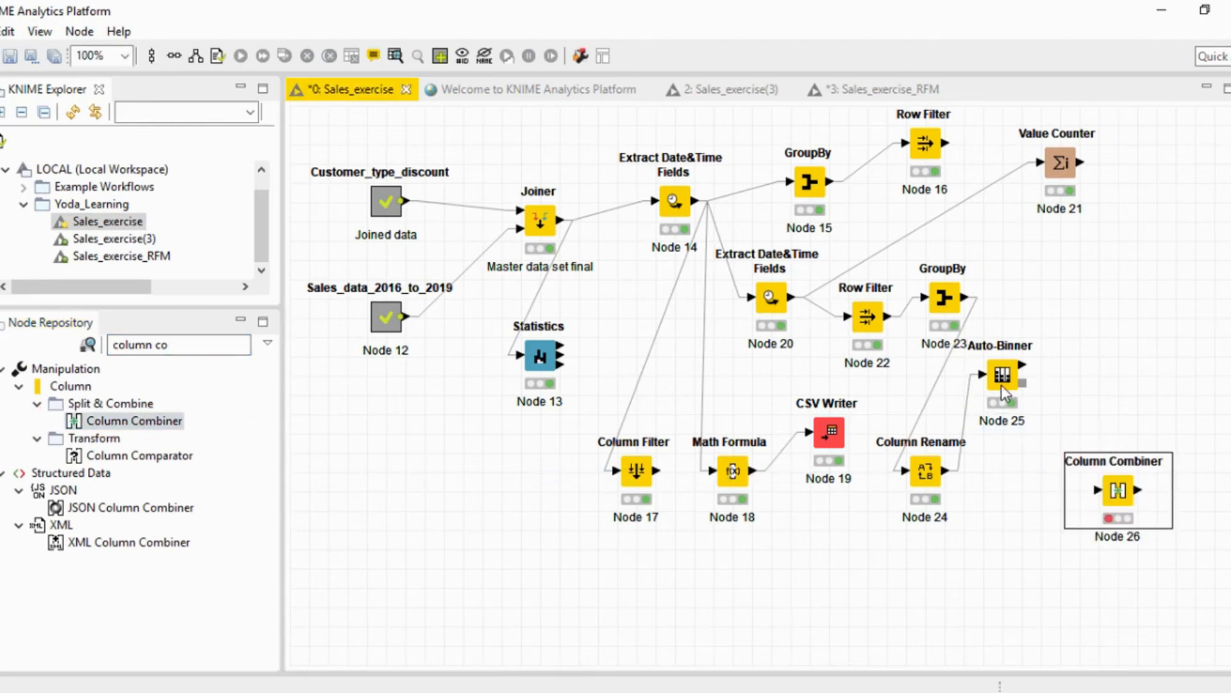
drag(1002, 386, 1002, 405)
drag(1134, 496, 1113, 498)
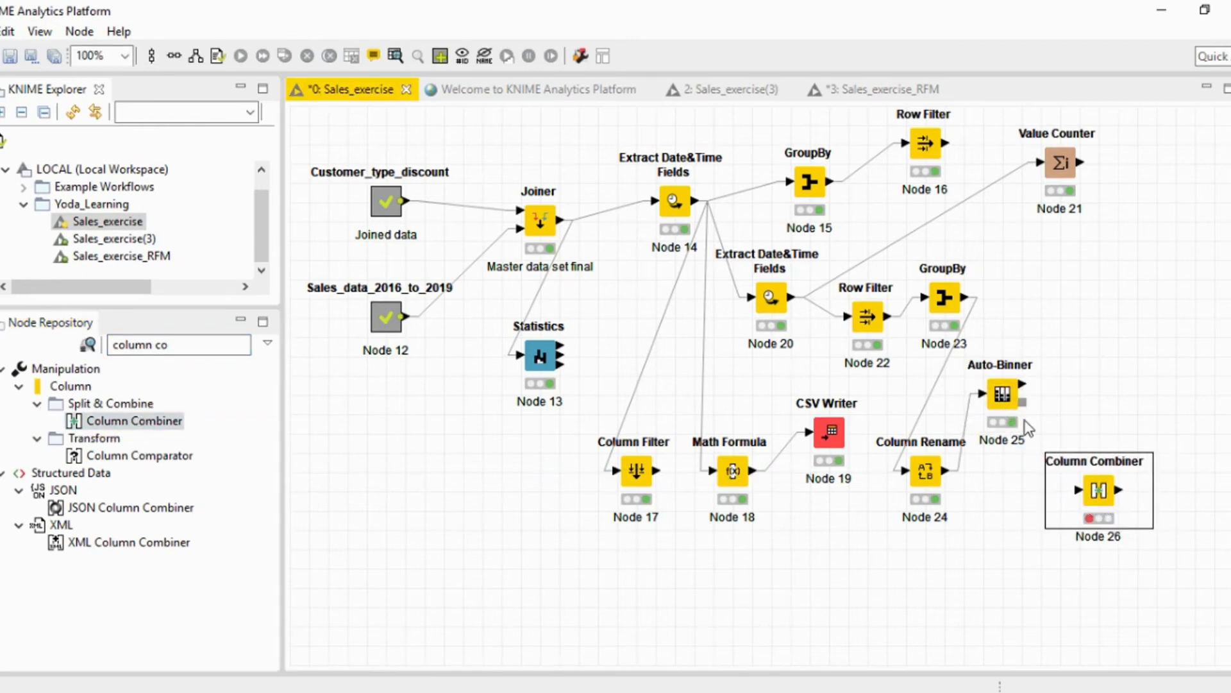
Connect the Auto-Binner's binned data output to the Column Combiner and include only Recency [Binned], Frequency [Binned] and Monetary [Binned] in the combination.
drag(1024, 383, 1064, 511)
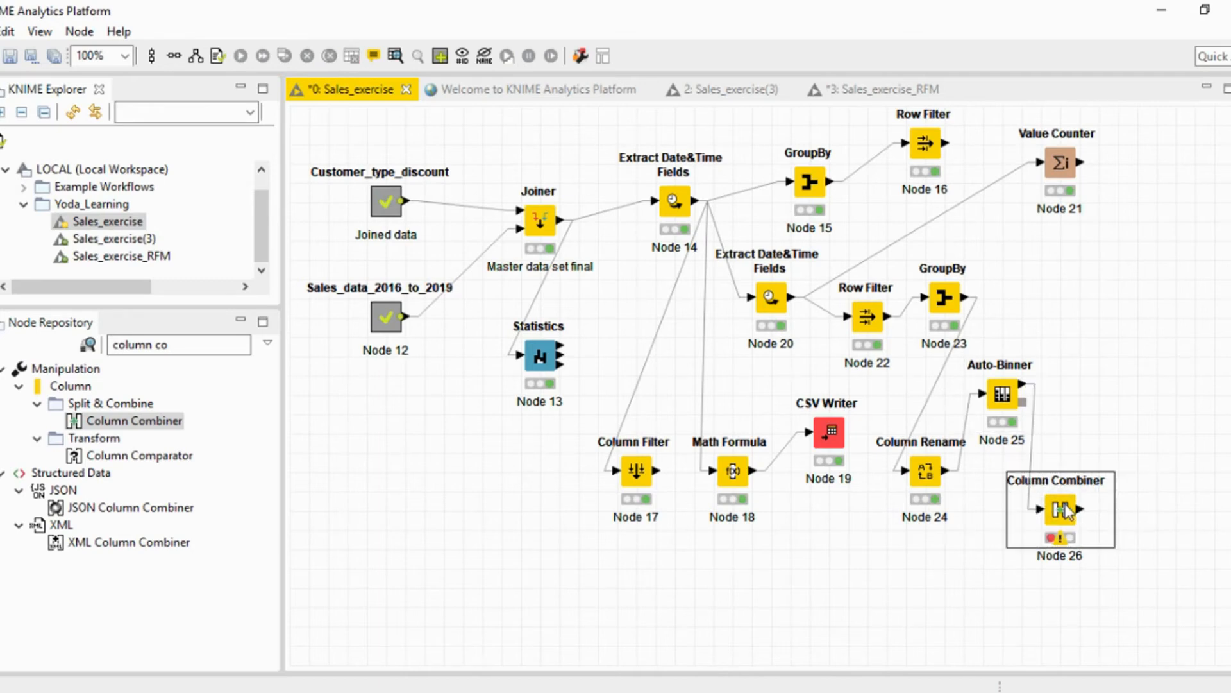
right_click(1066, 511)
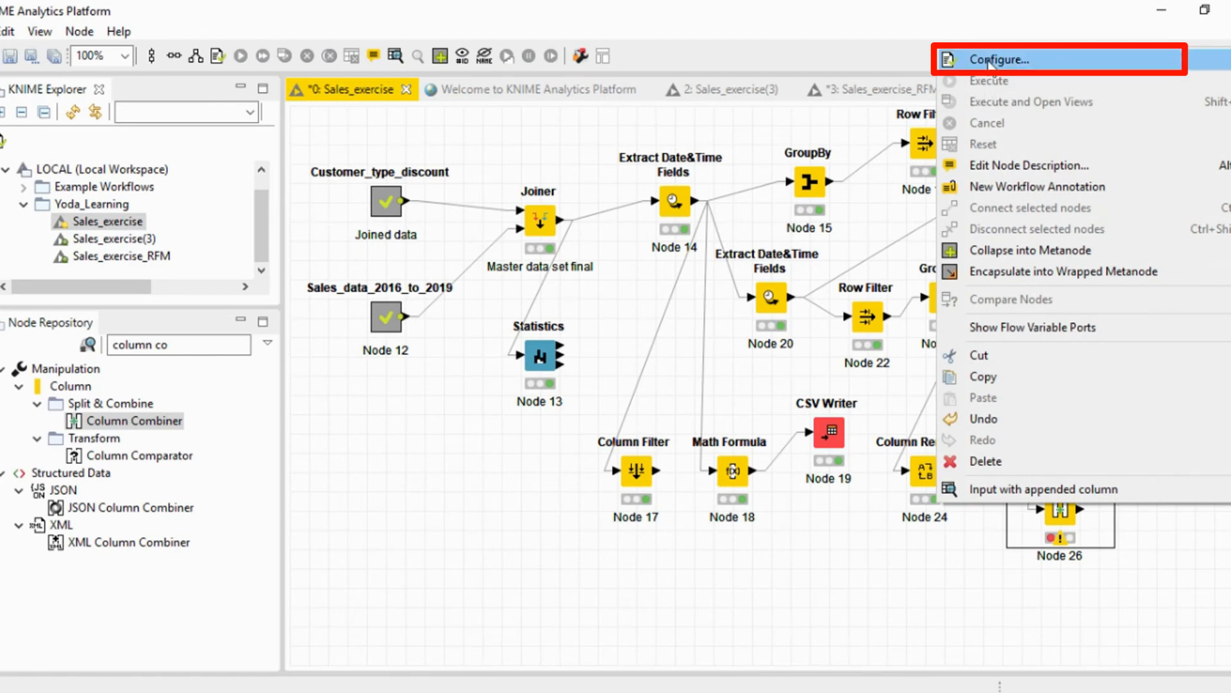
click(991, 61)
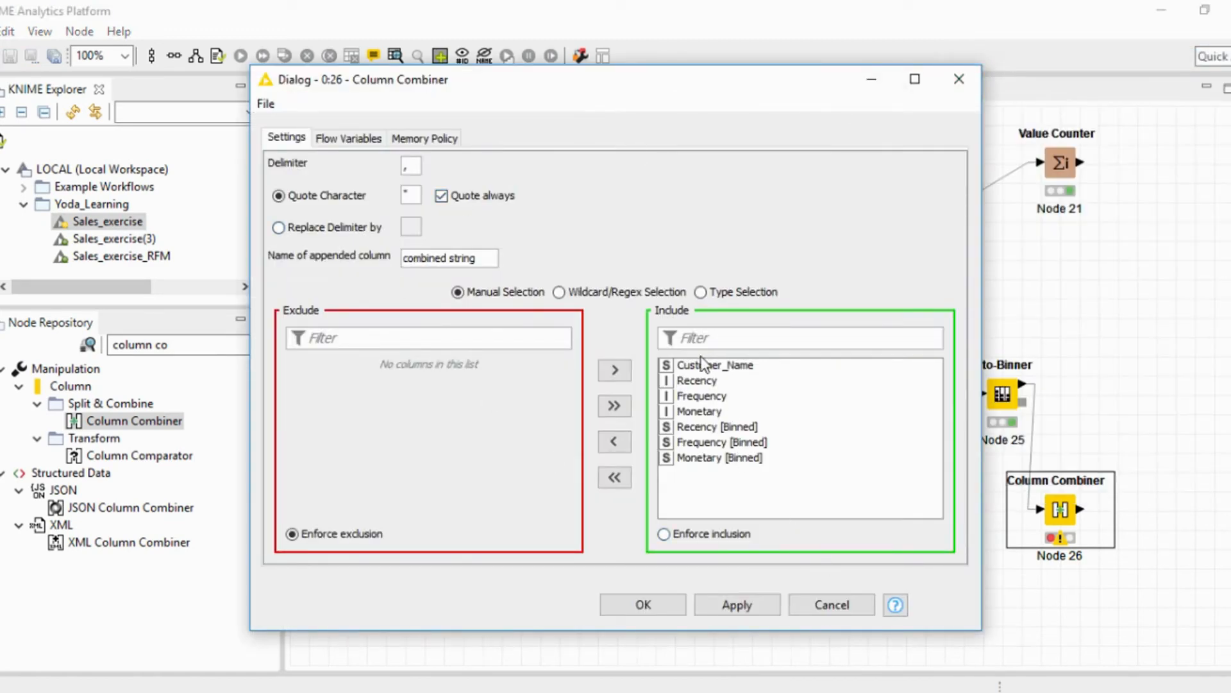
click(614, 478)
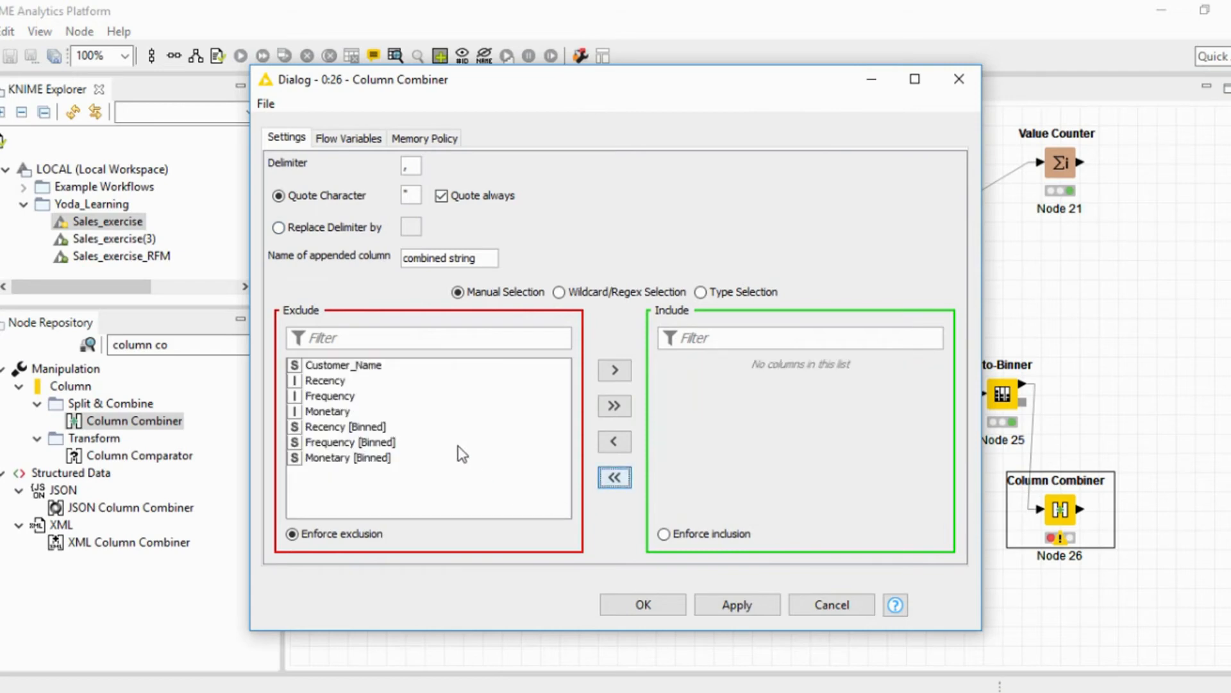
click(350, 427)
click(617, 375)
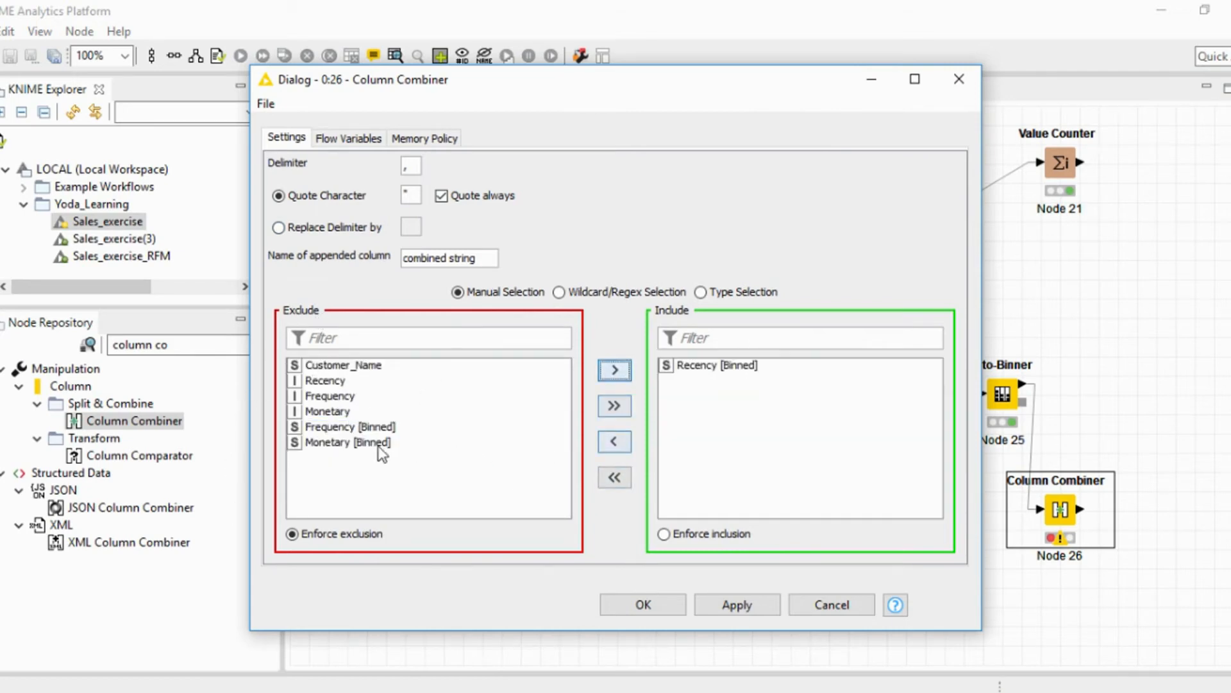
click(362, 426)
click(611, 374)
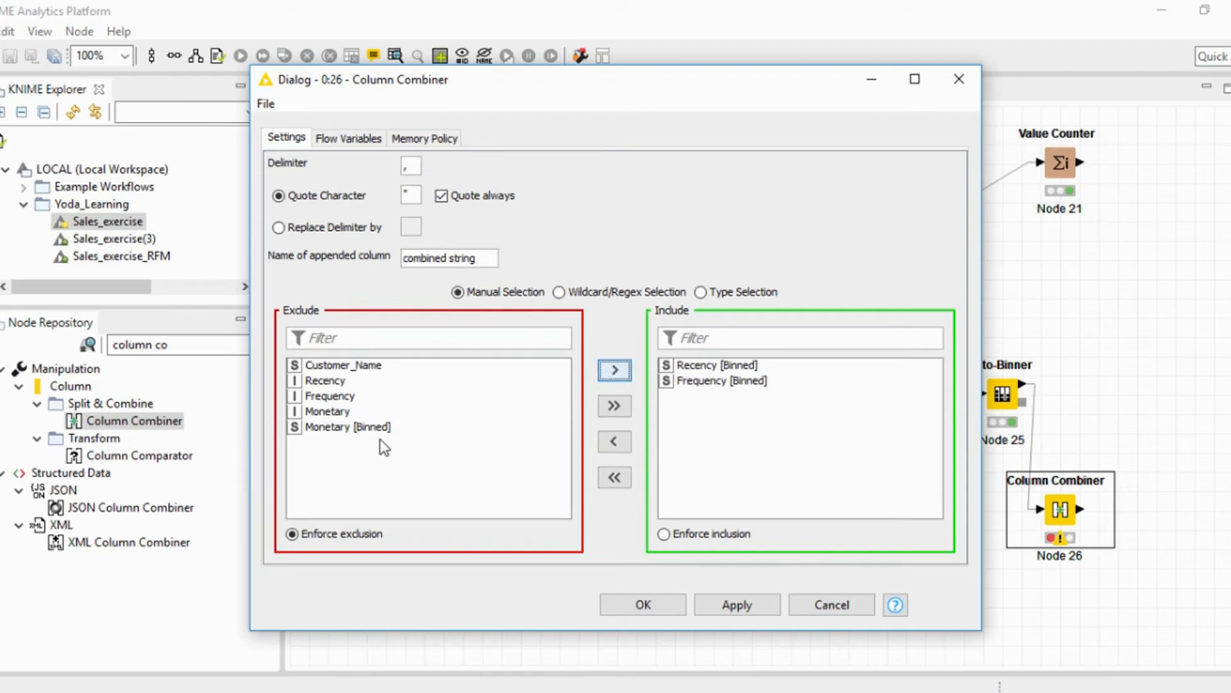
click(387, 427)
click(611, 375)
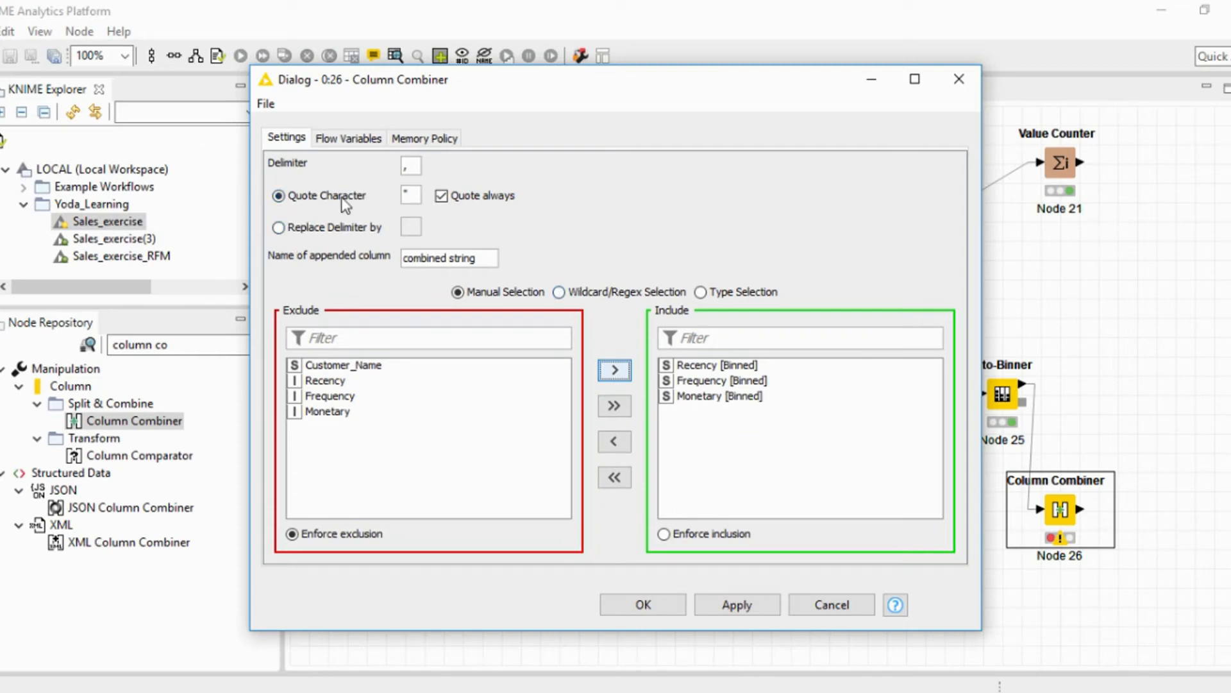
Set the Column Combiner to replace the delimiter with nothing, name the appended column RFM, and execute the node.
click(282, 230)
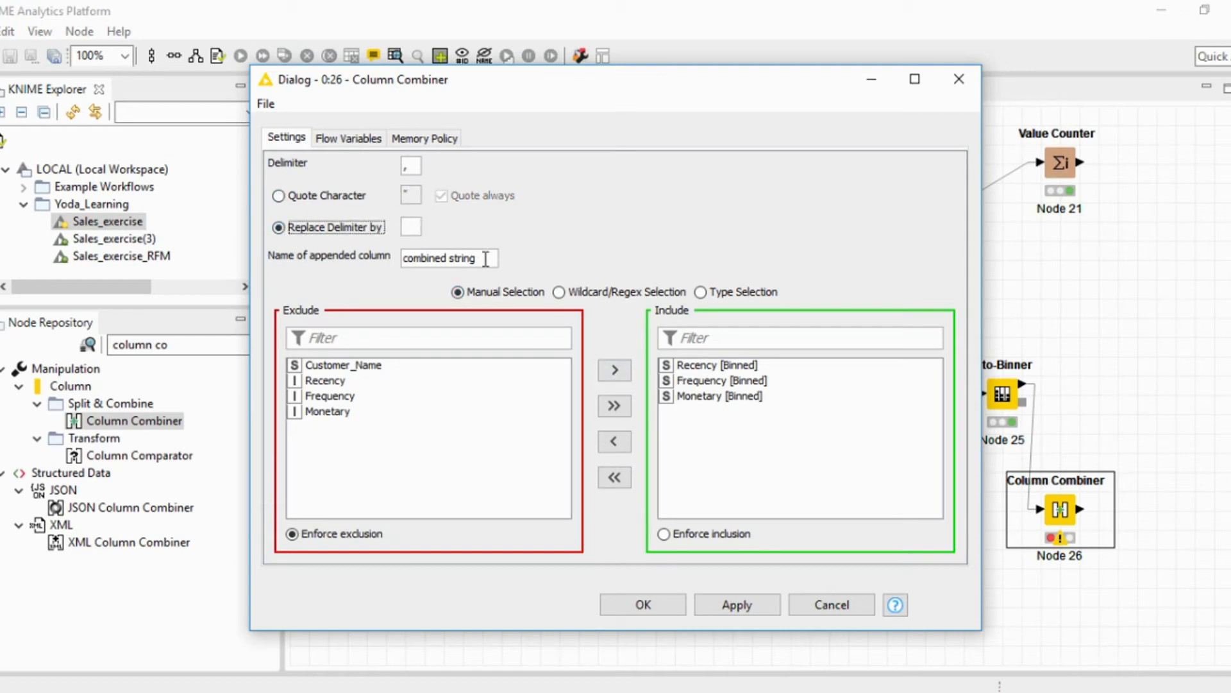
drag(479, 260, 373, 263)
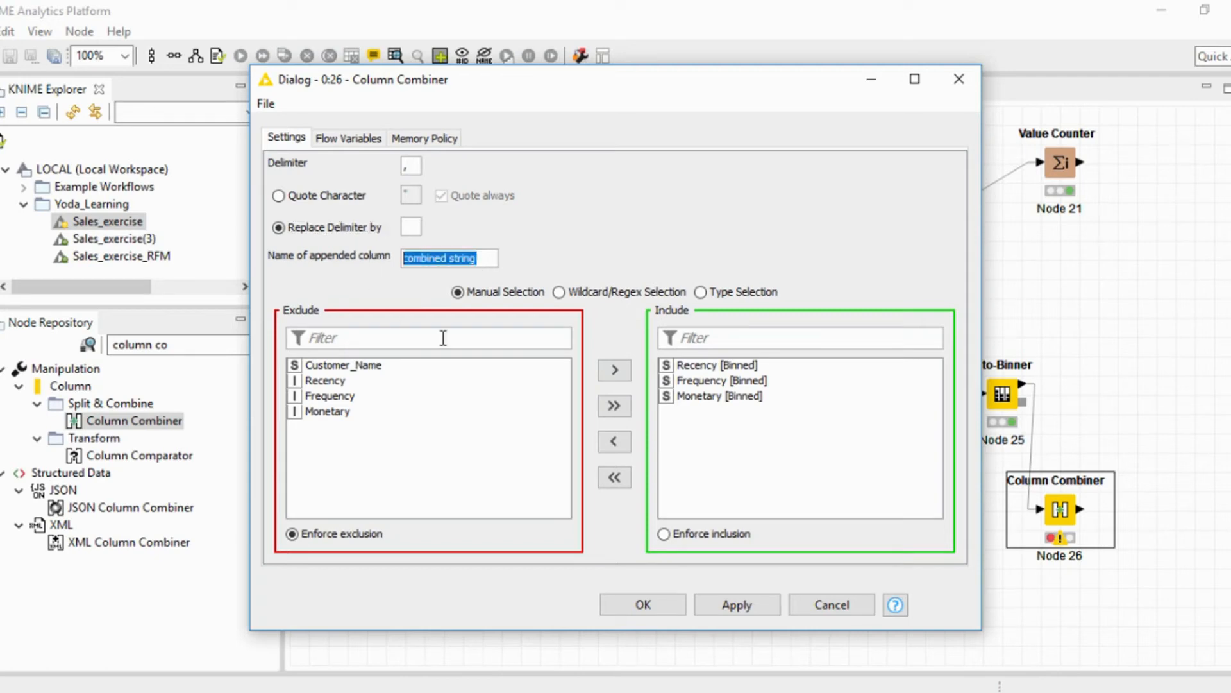
text(RFM)
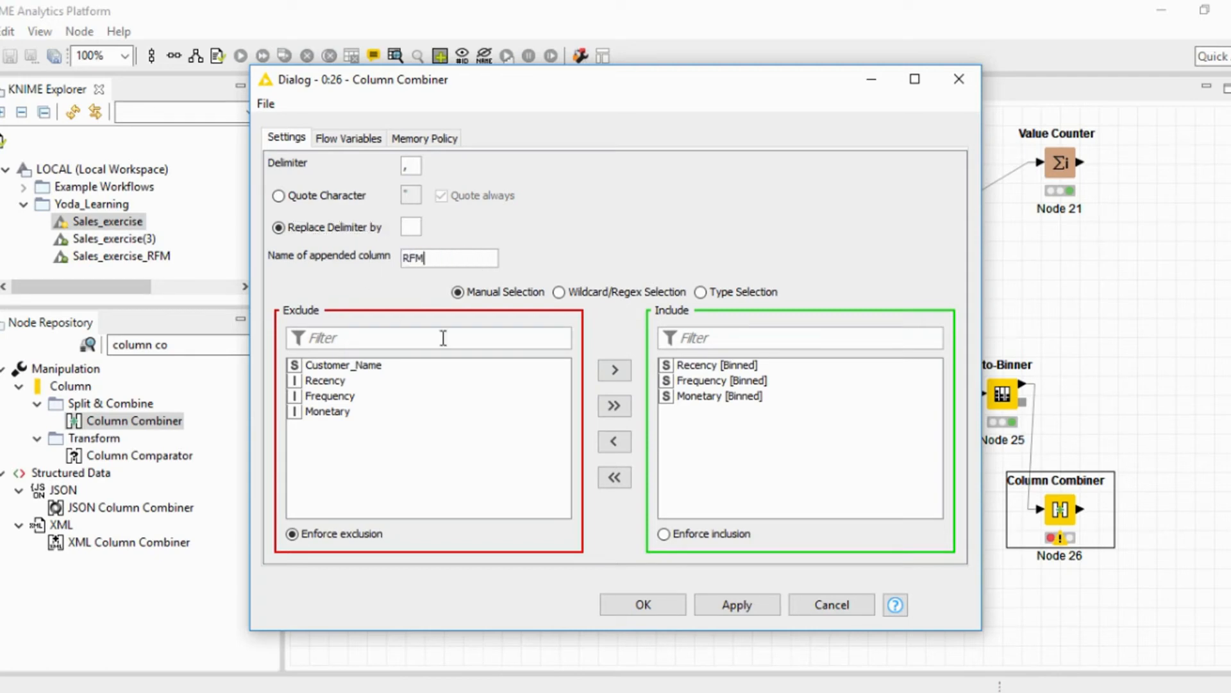
click(623, 603)
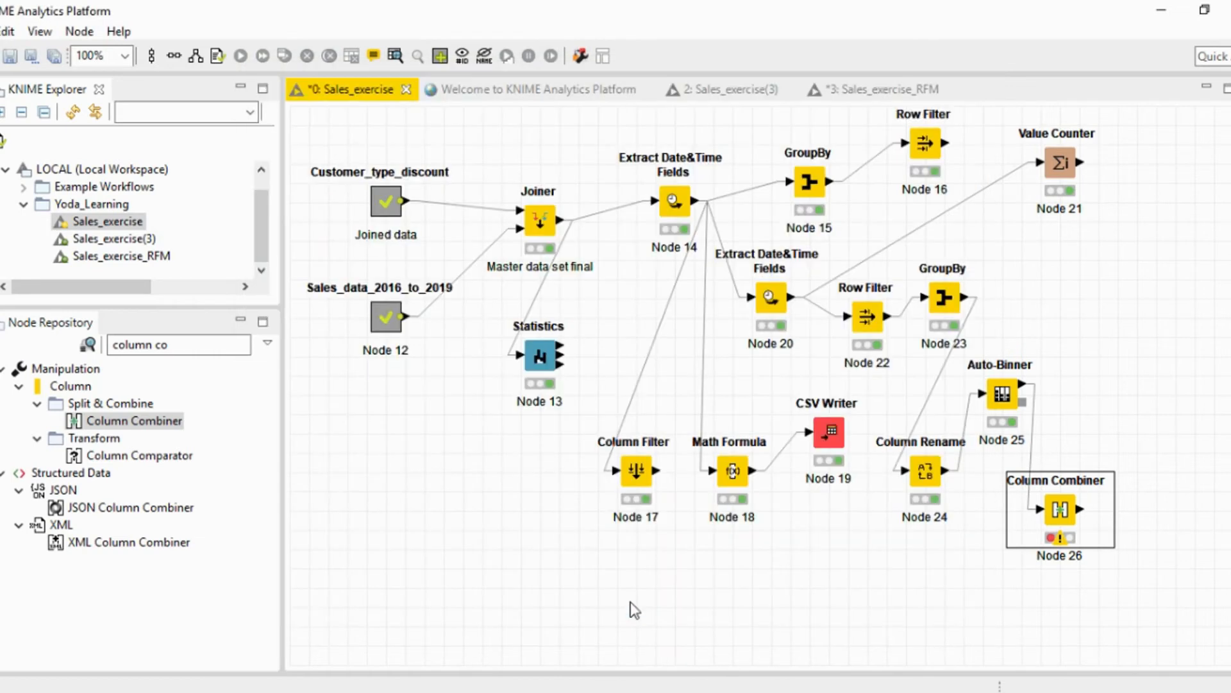
right_click(1057, 513)
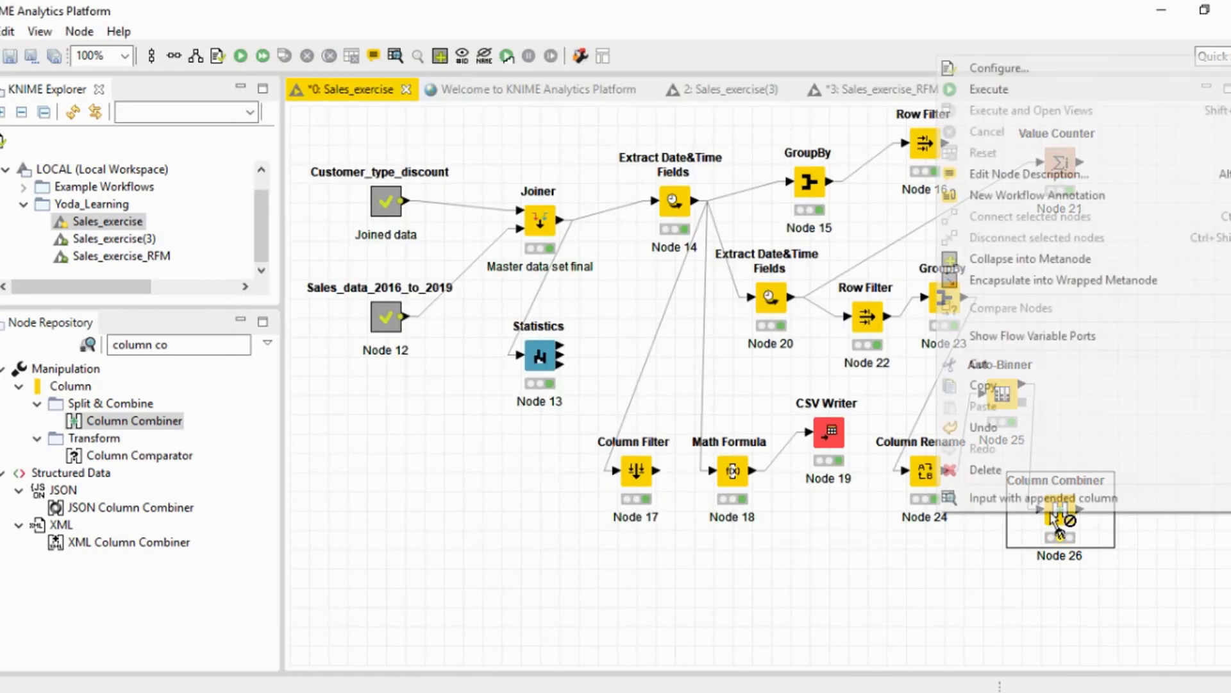
click(998, 90)
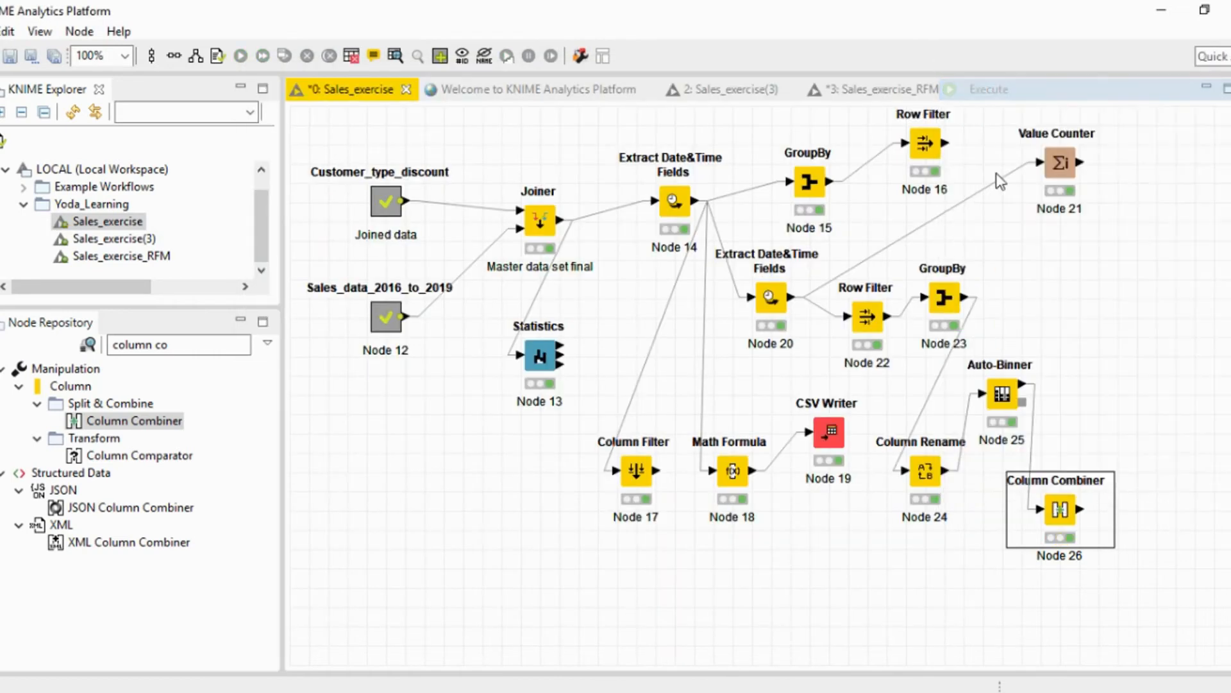
View the Column Combiner's output table, widen the RFM and Customer_Name columns, compare the combined bins with the binned columns, and close it.
right_click(1057, 526)
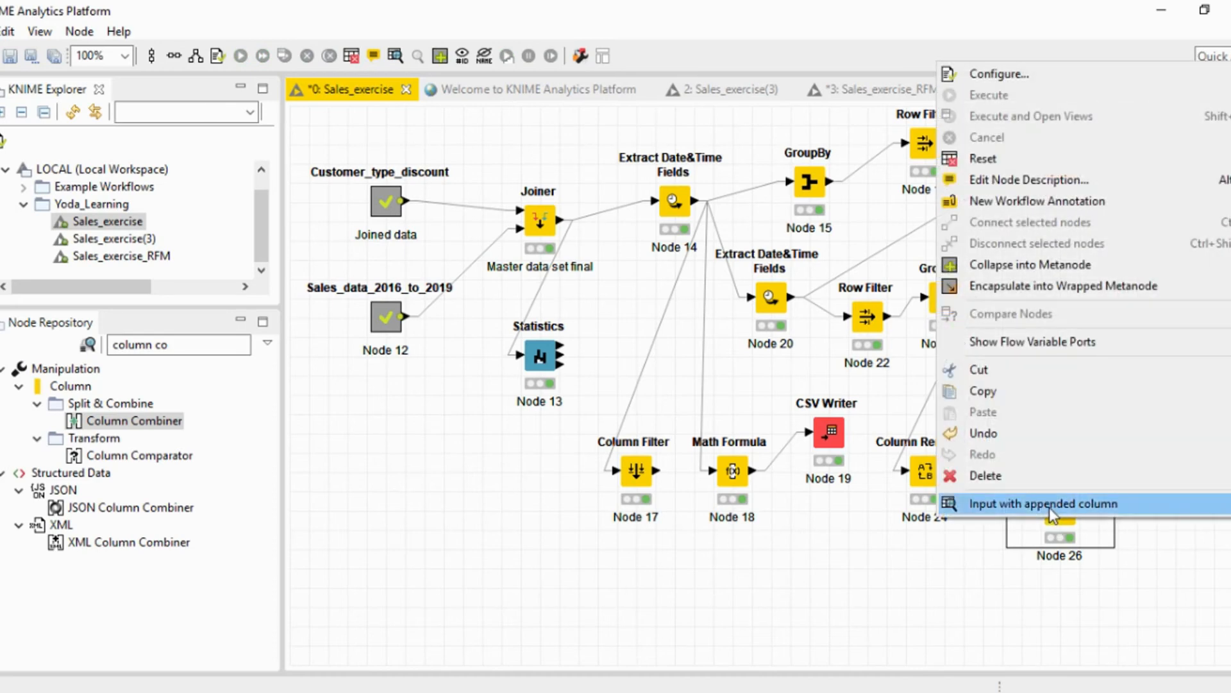
click(1103, 503)
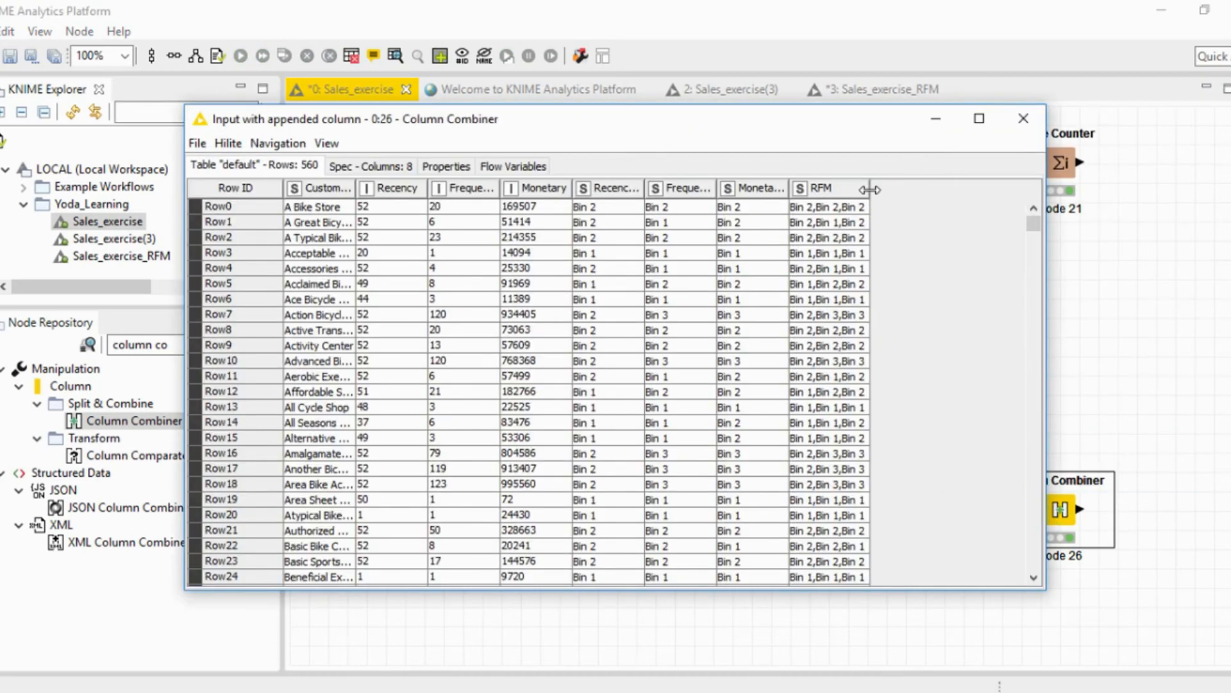
drag(870, 190, 922, 189)
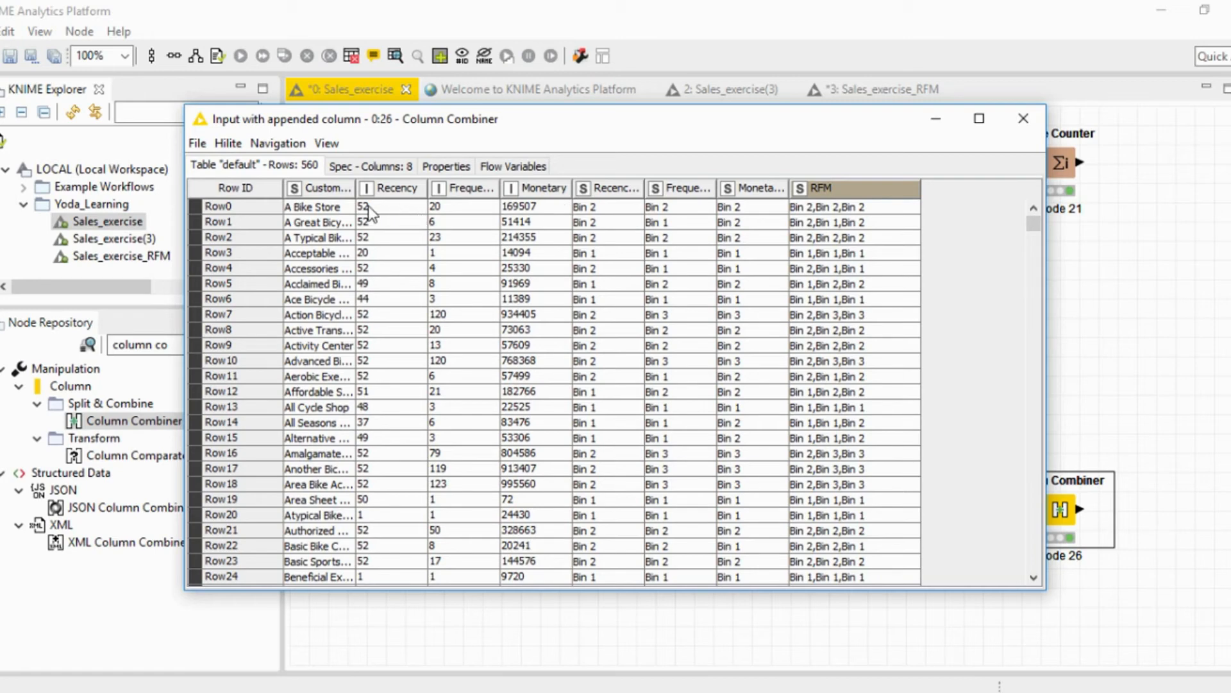
drag(356, 196, 404, 196)
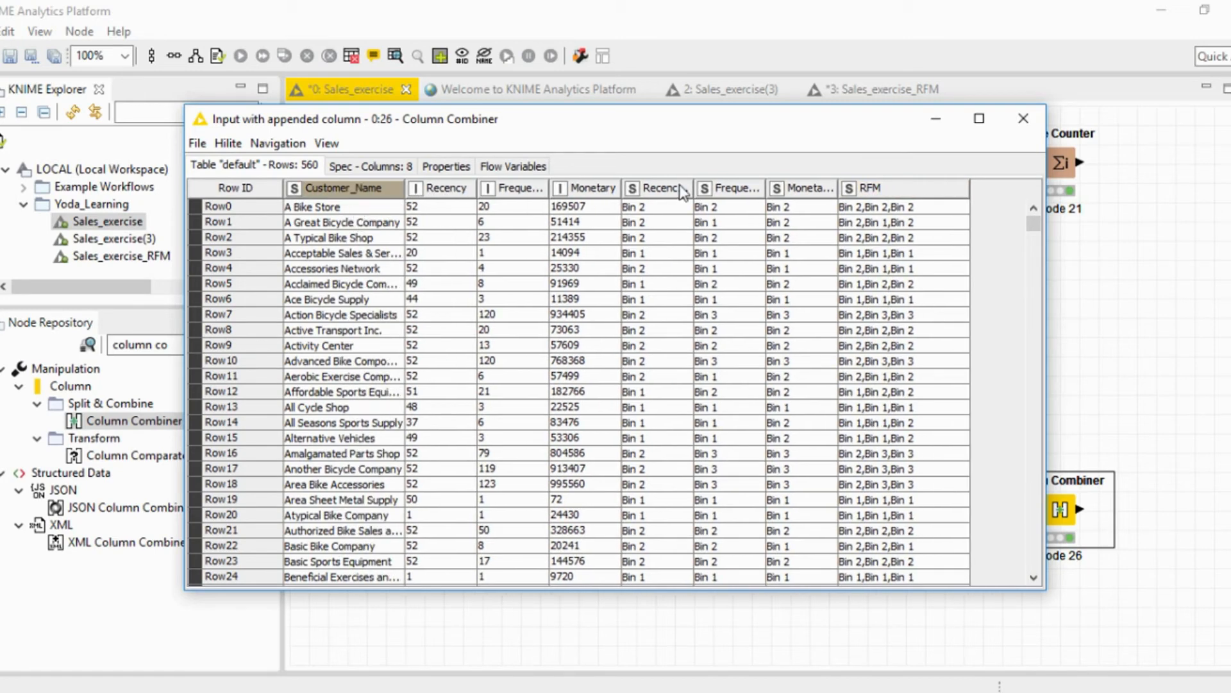
click(850, 213)
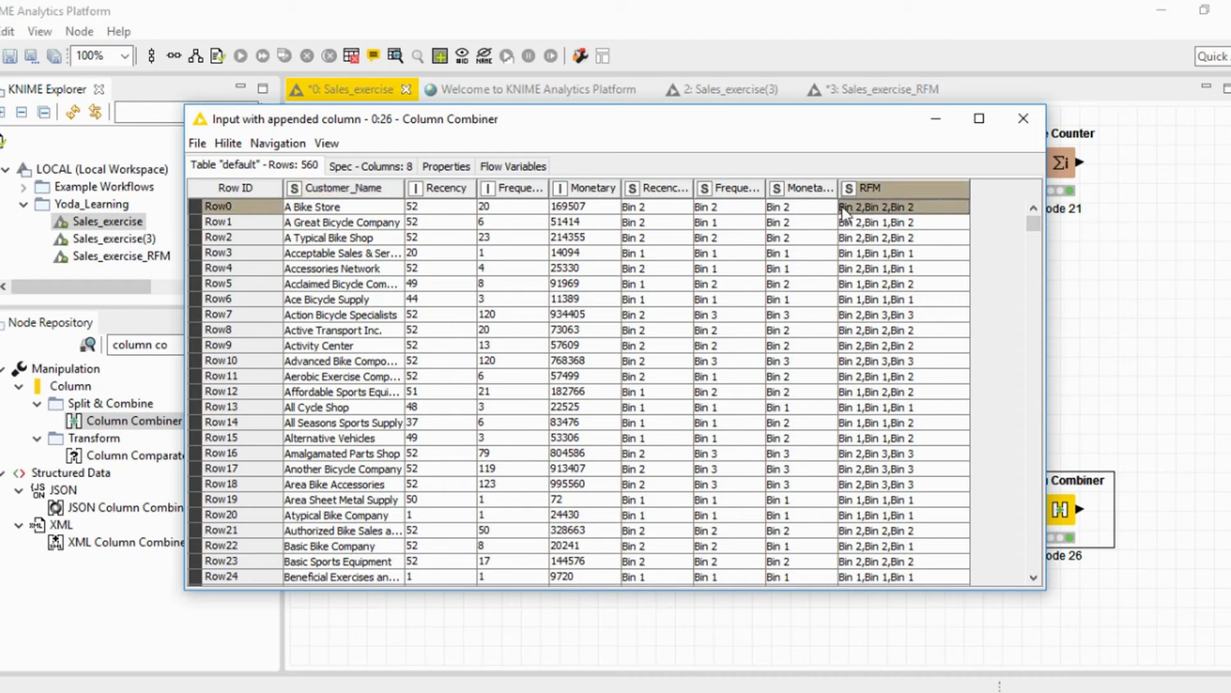
click(633, 210)
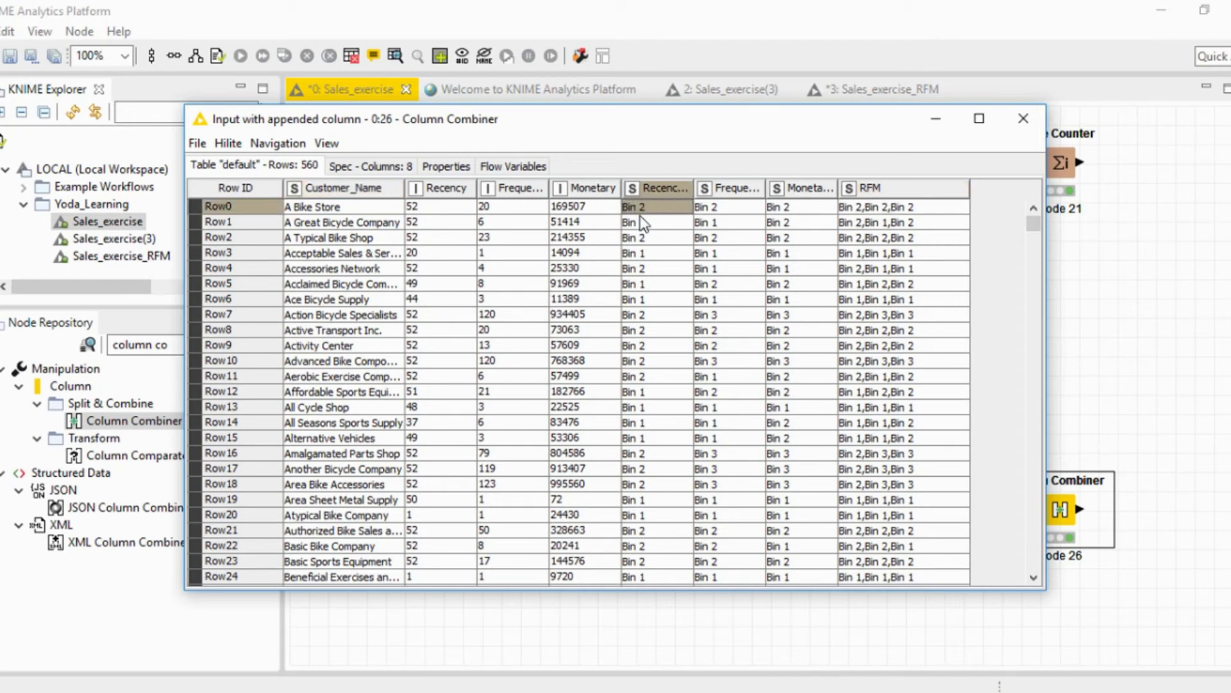
click(846, 211)
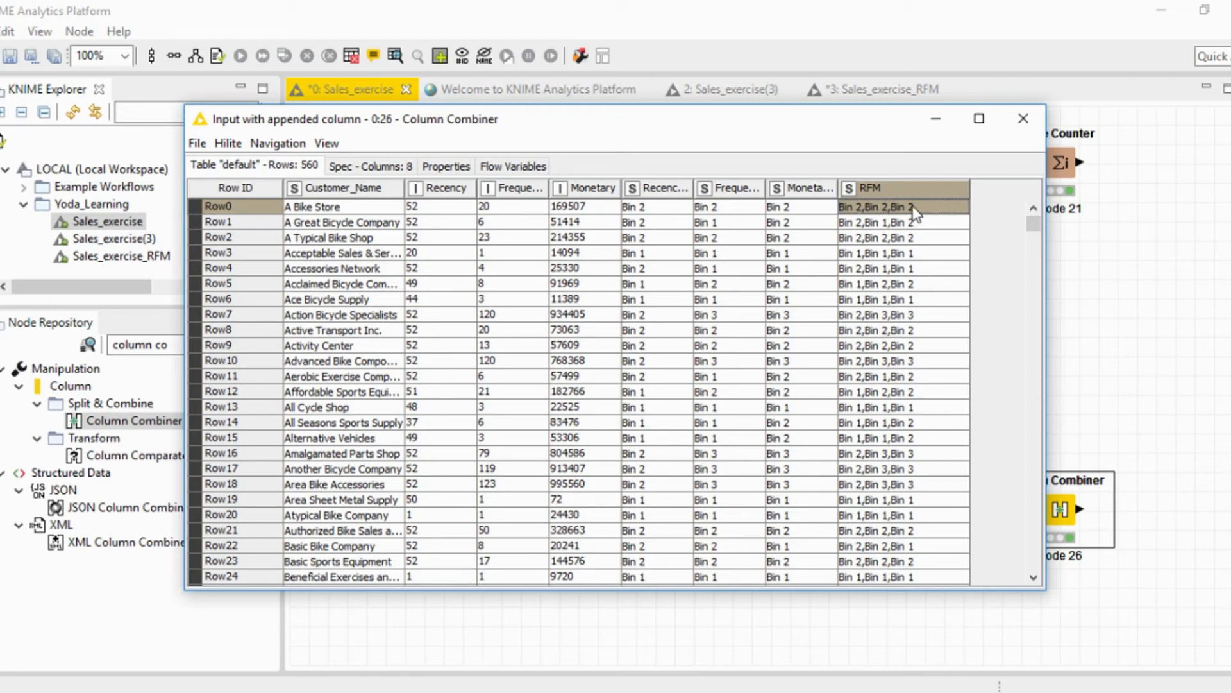
click(1024, 120)
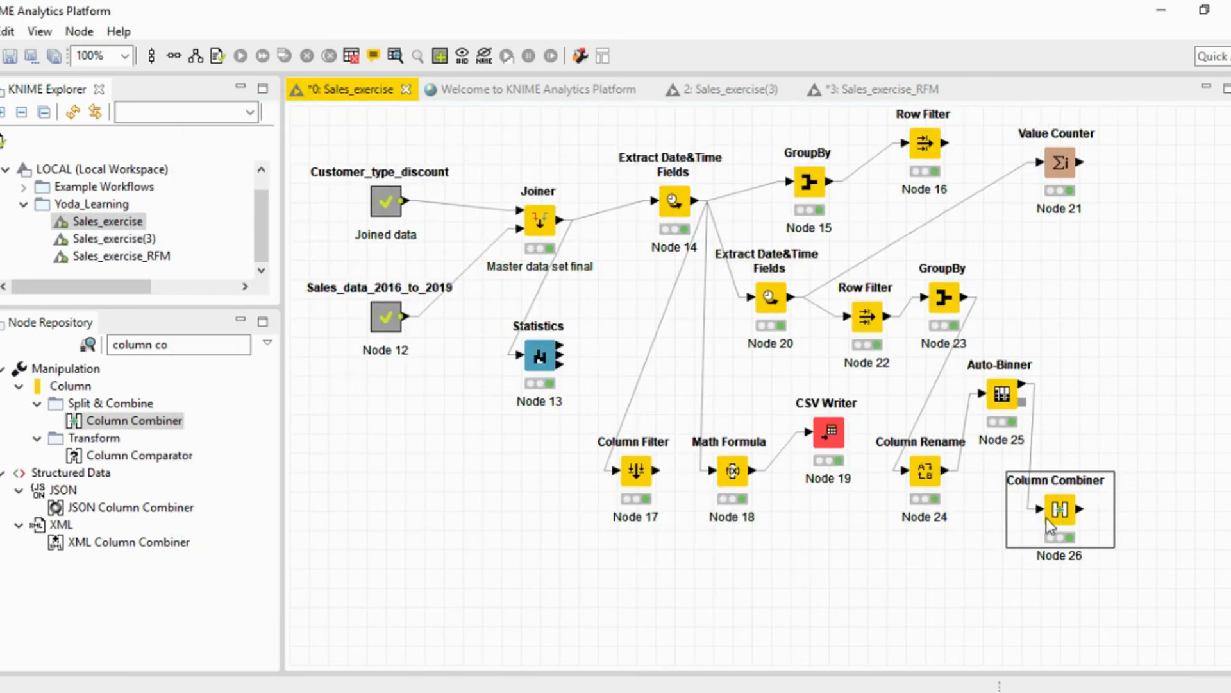
Shift the Column Combiner slightly left, add a GroupBy node above and to its right, and connect the Column Combiner's output to it.
drag(1056, 513, 1037, 513)
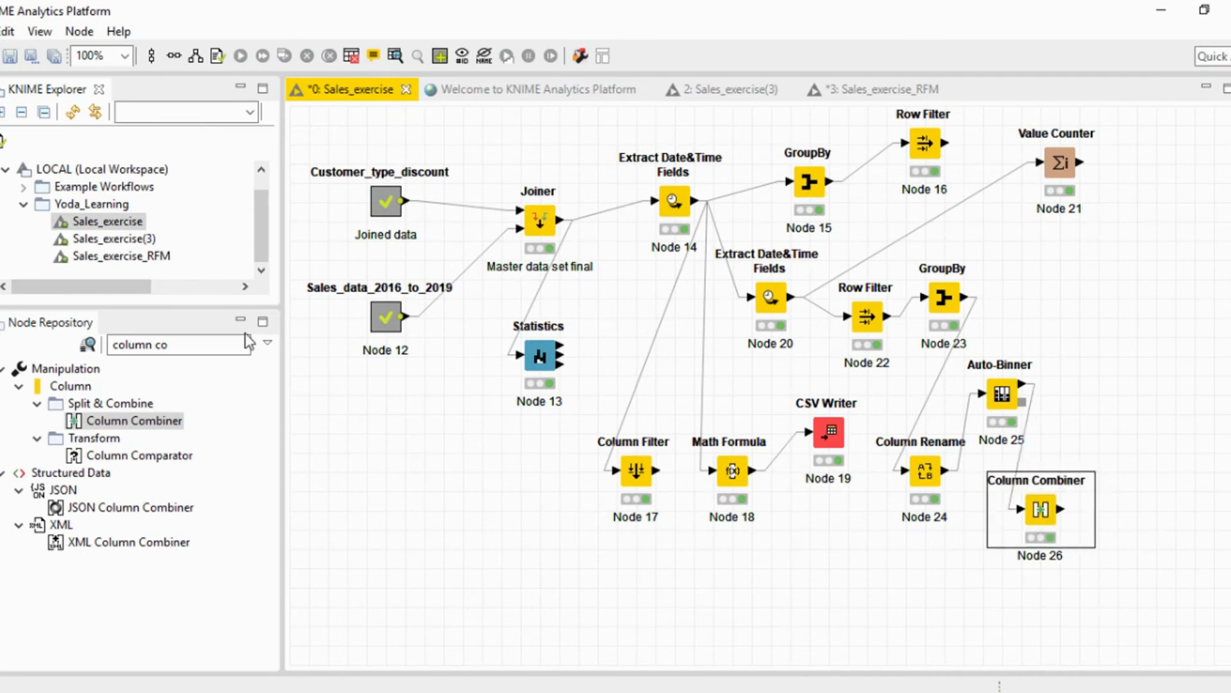
drag(223, 345, 111, 346)
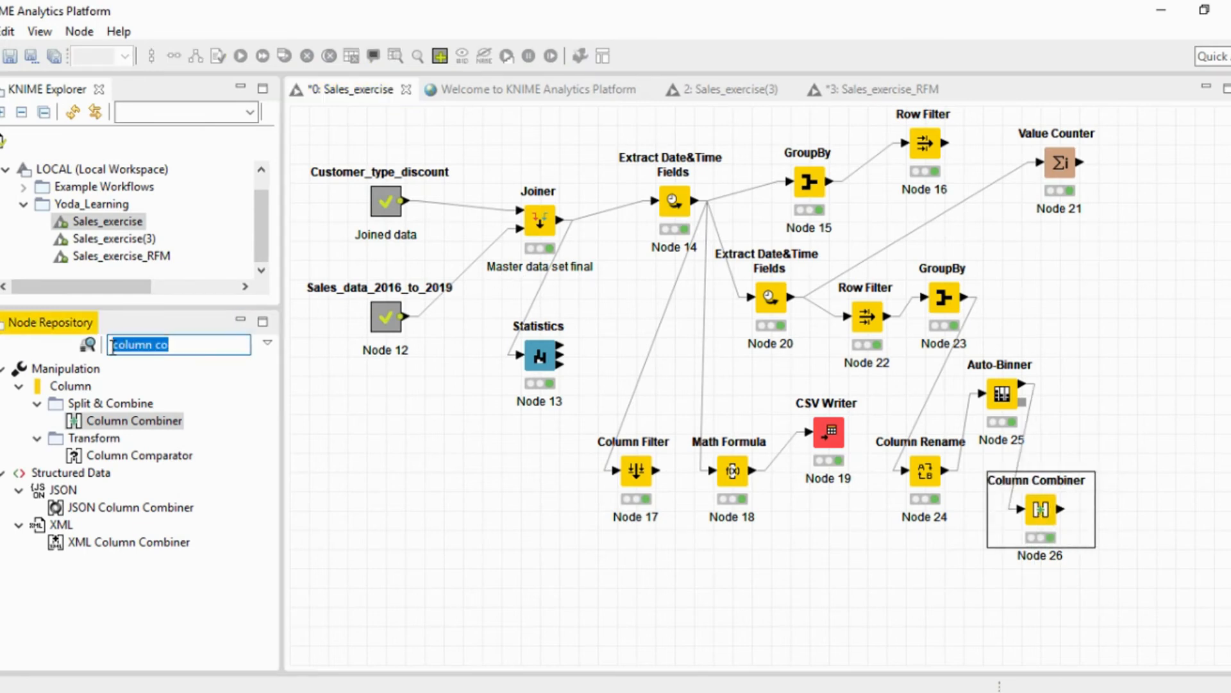
text(group)
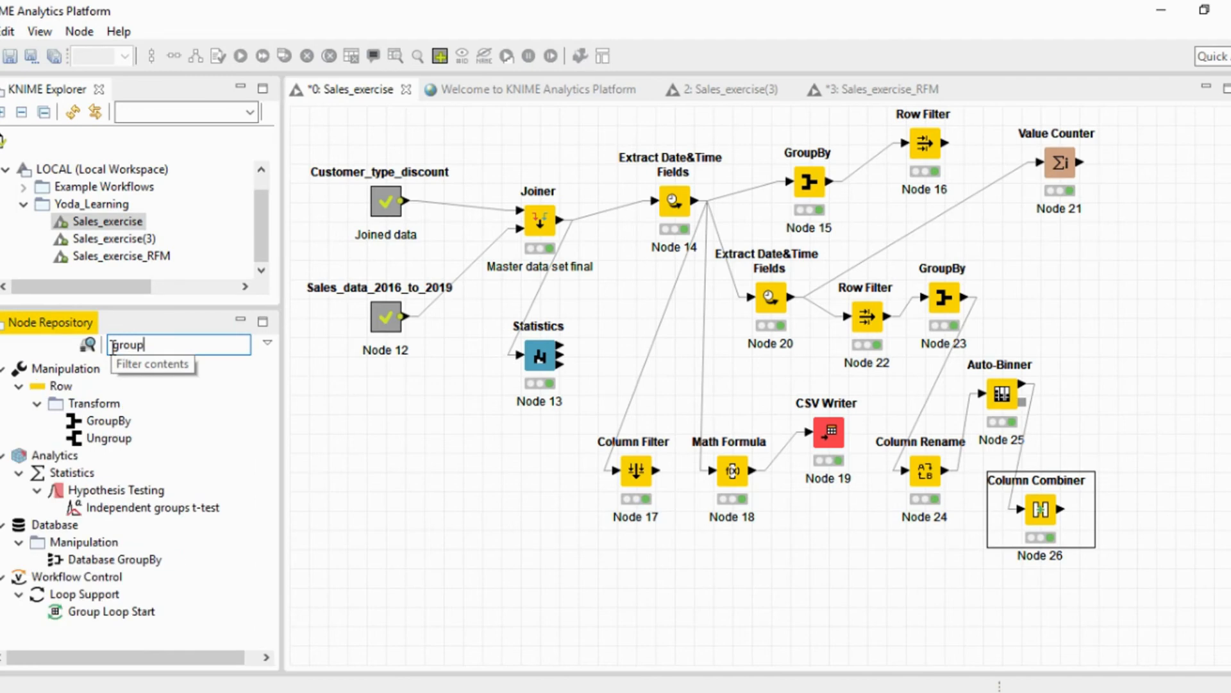
mouse_move(103, 420)
mouse_down()
mouse_move(1084, 490)
mouse_move(1119, 352)
mouse_move(1132, 379)
mouse_up()
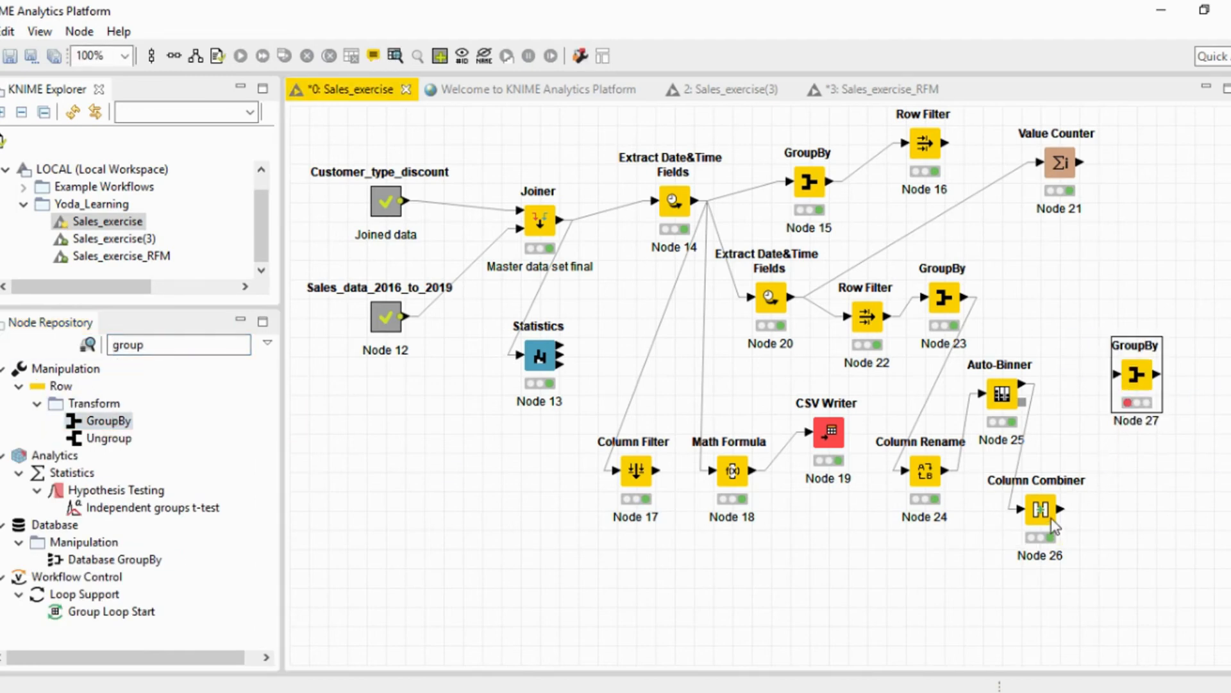
drag(1060, 509, 1141, 382)
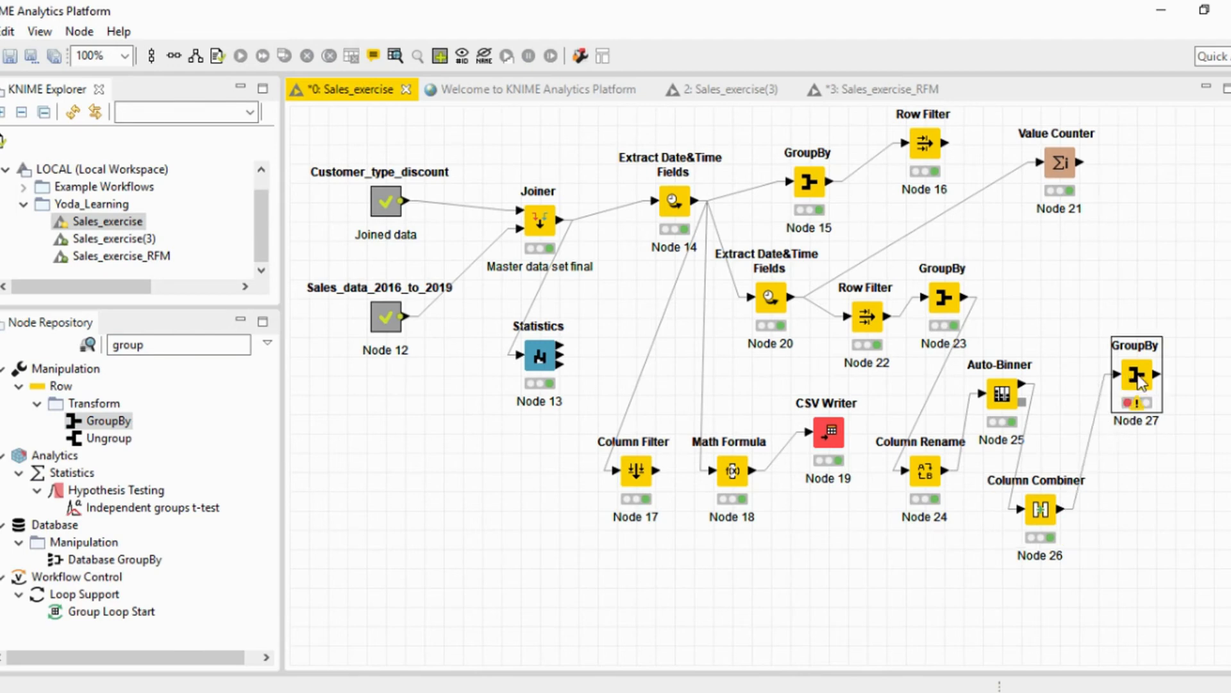
Configure the new GroupBy node to group the customers by the RFM column.
right_click(1139, 382)
click(1034, 255)
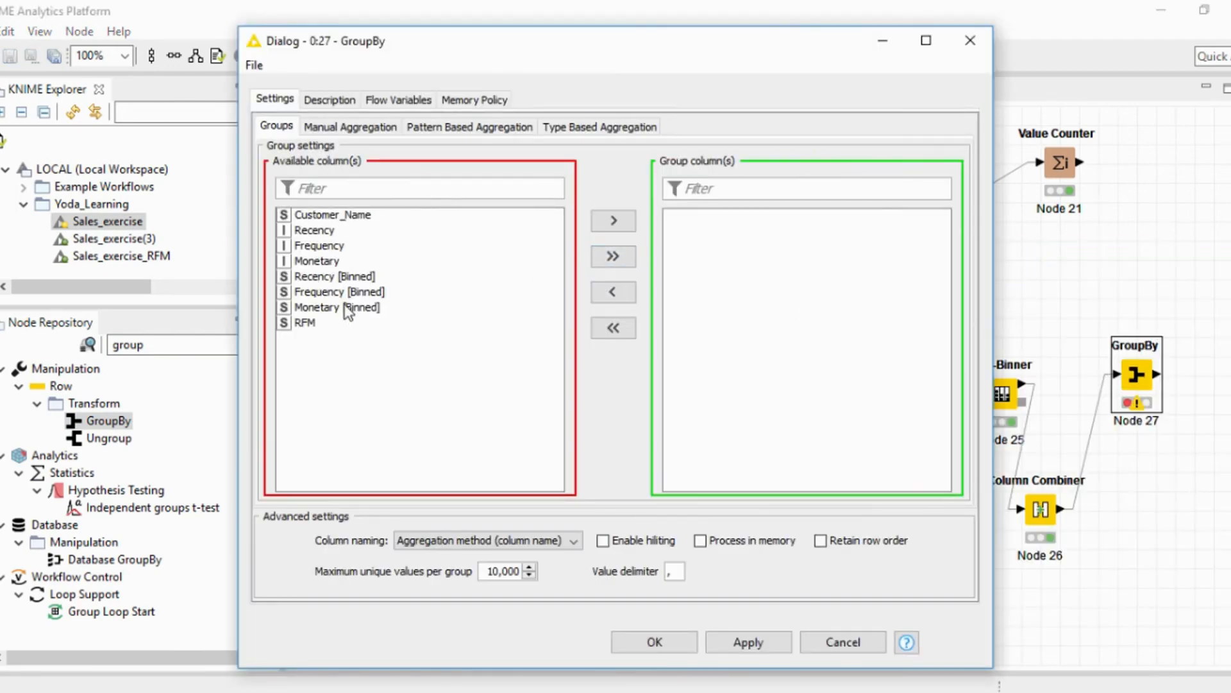
click(319, 325)
double_click(319, 325)
Add Customer_Name as a manual aggregation with the Count method and accept the GroupBy settings.
click(359, 128)
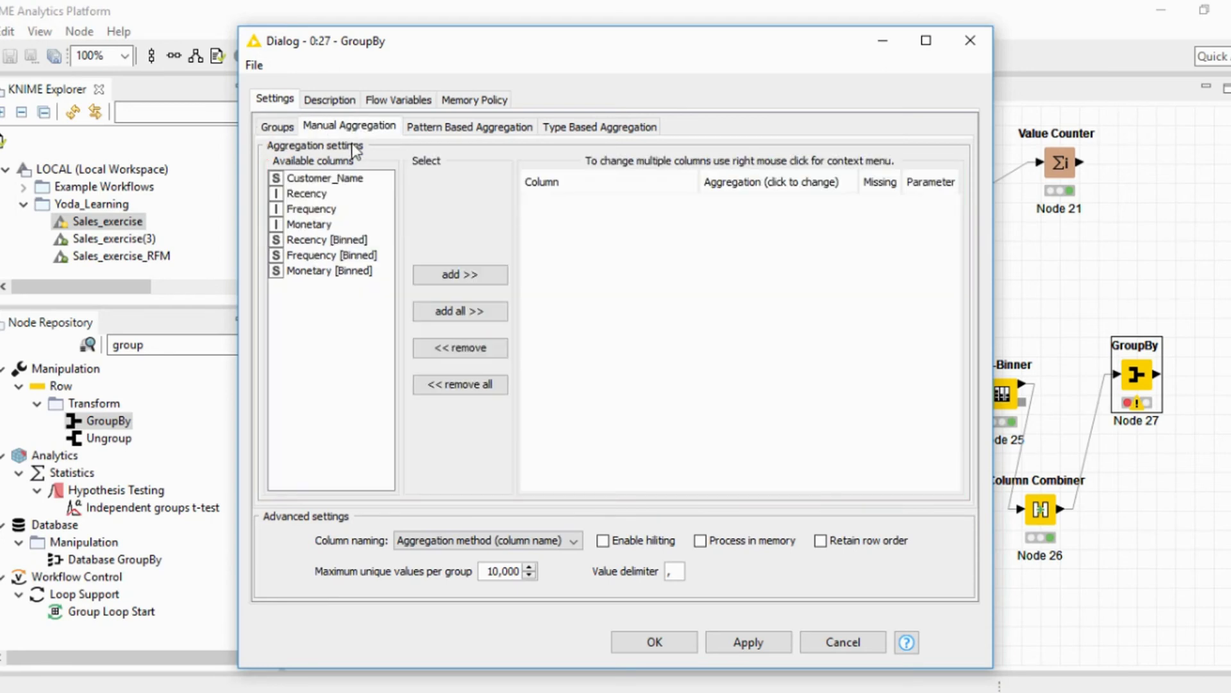
double_click(330, 179)
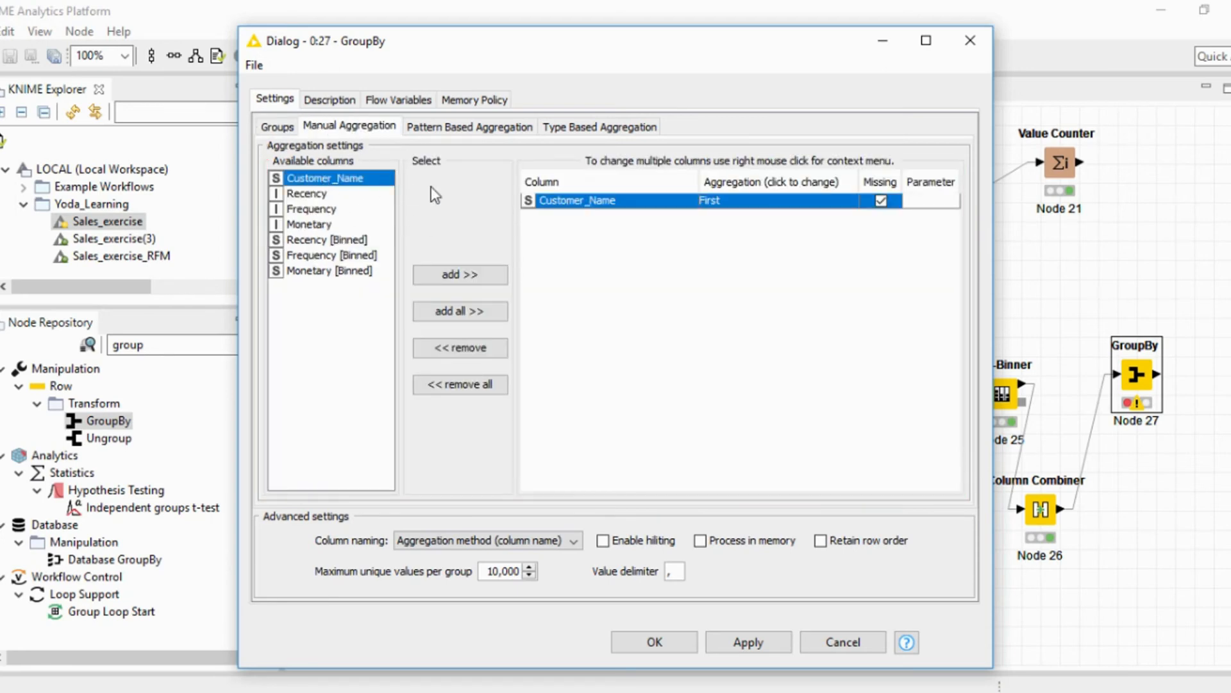
click(813, 206)
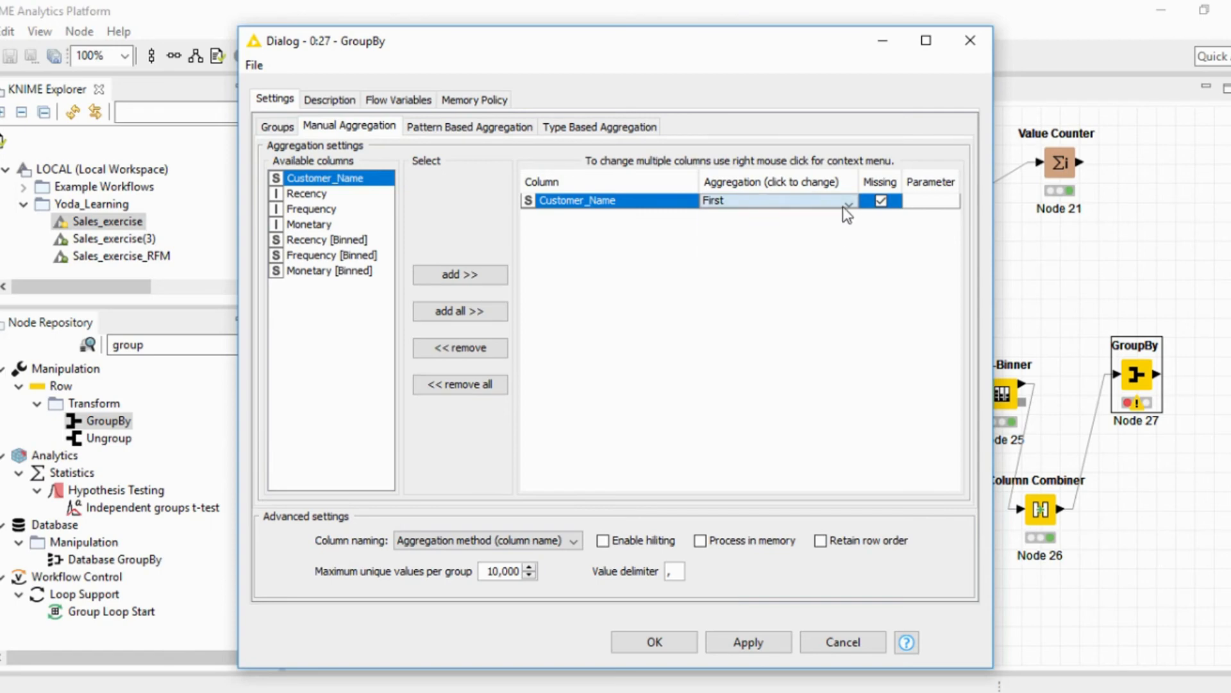
click(847, 204)
drag(855, 252, 855, 234)
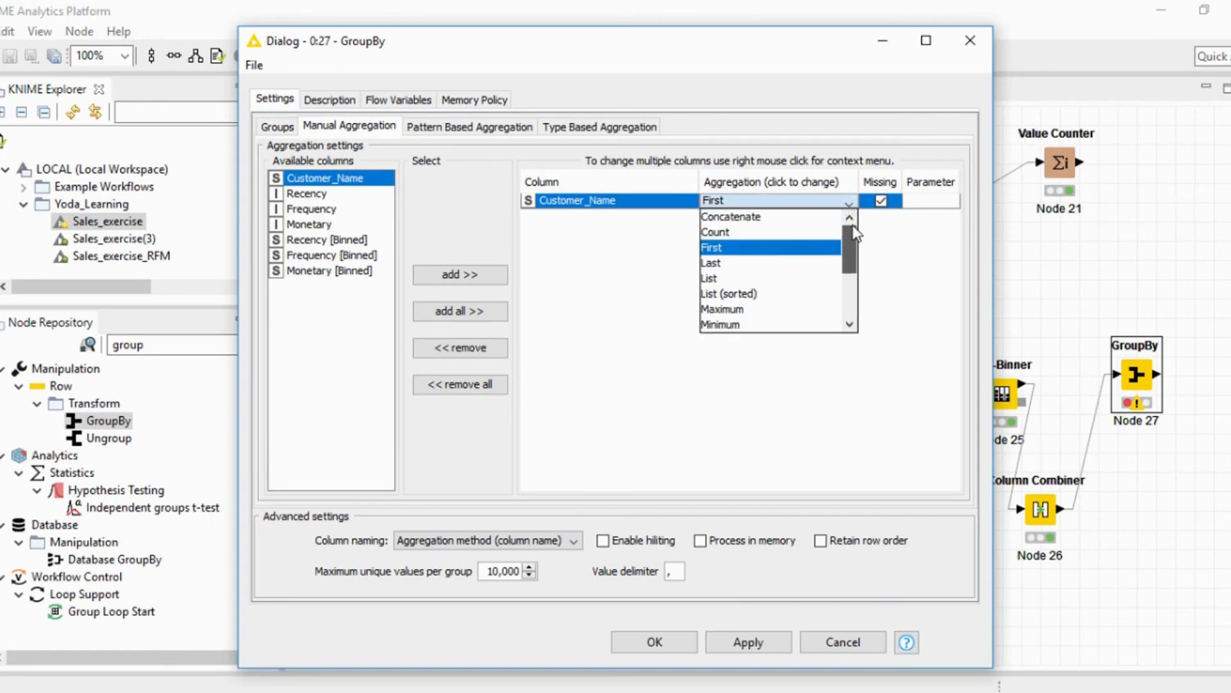
click(778, 232)
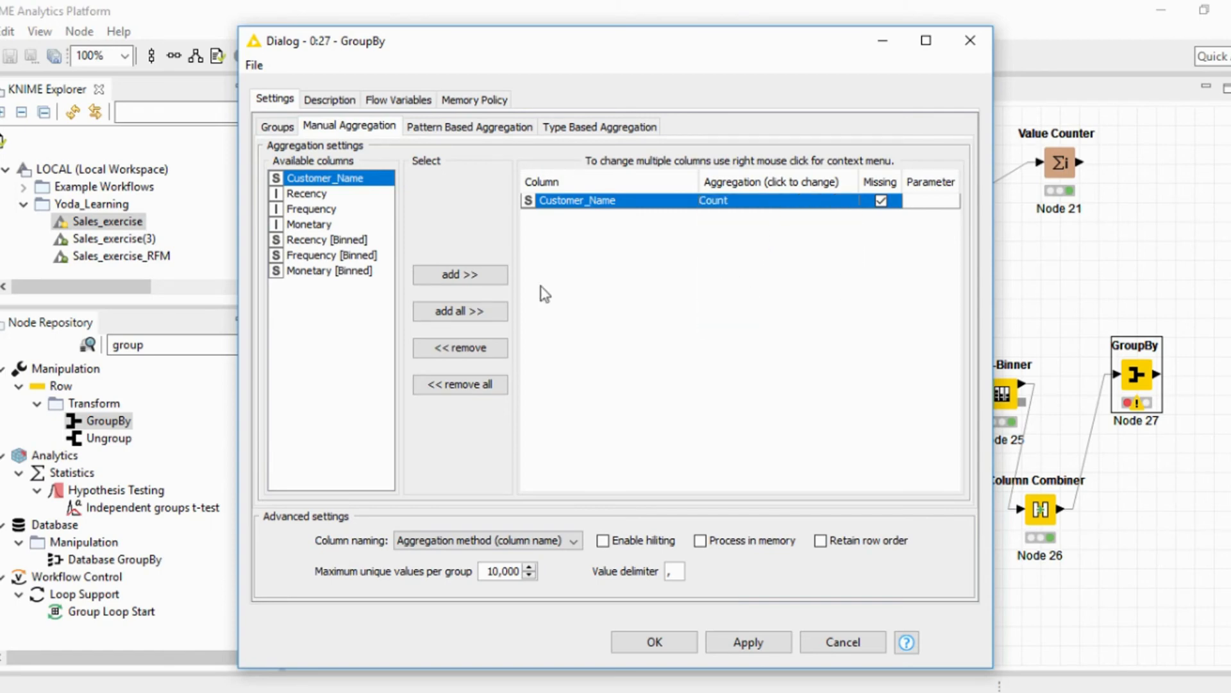
click(654, 640)
Execute GroupBy Node 27 and open its Group table to view the customer count per RFM combination.
right_click(940, 301)
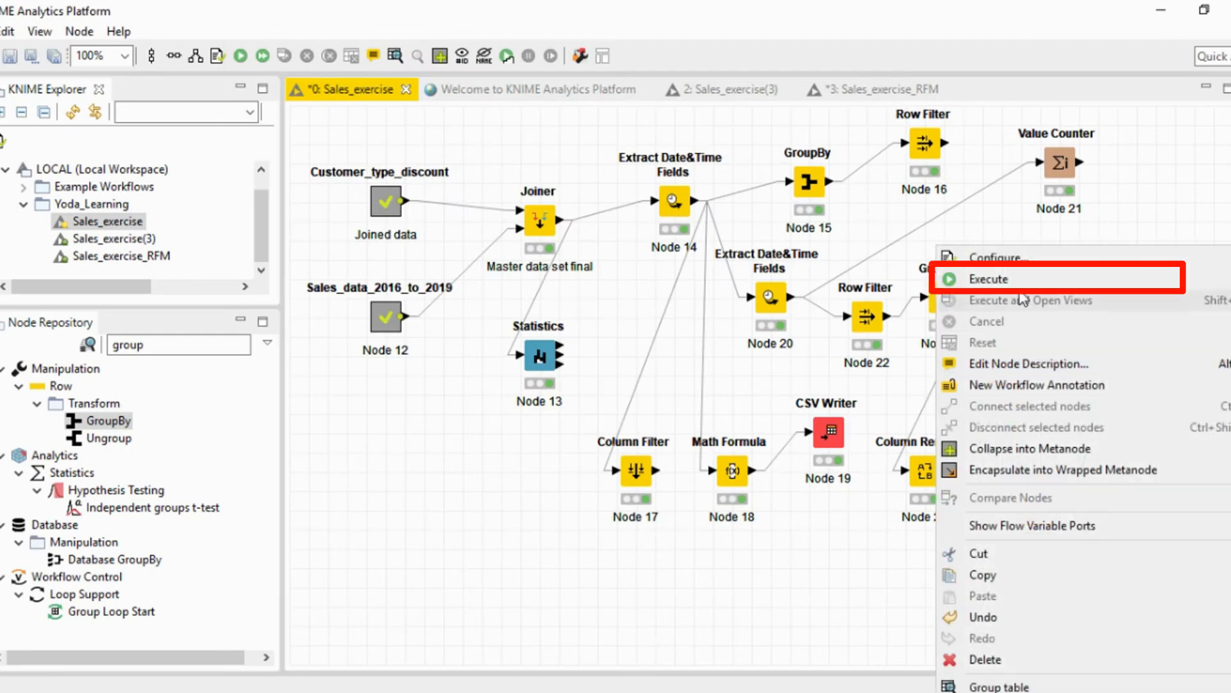
click(1020, 278)
right_click(1136, 394)
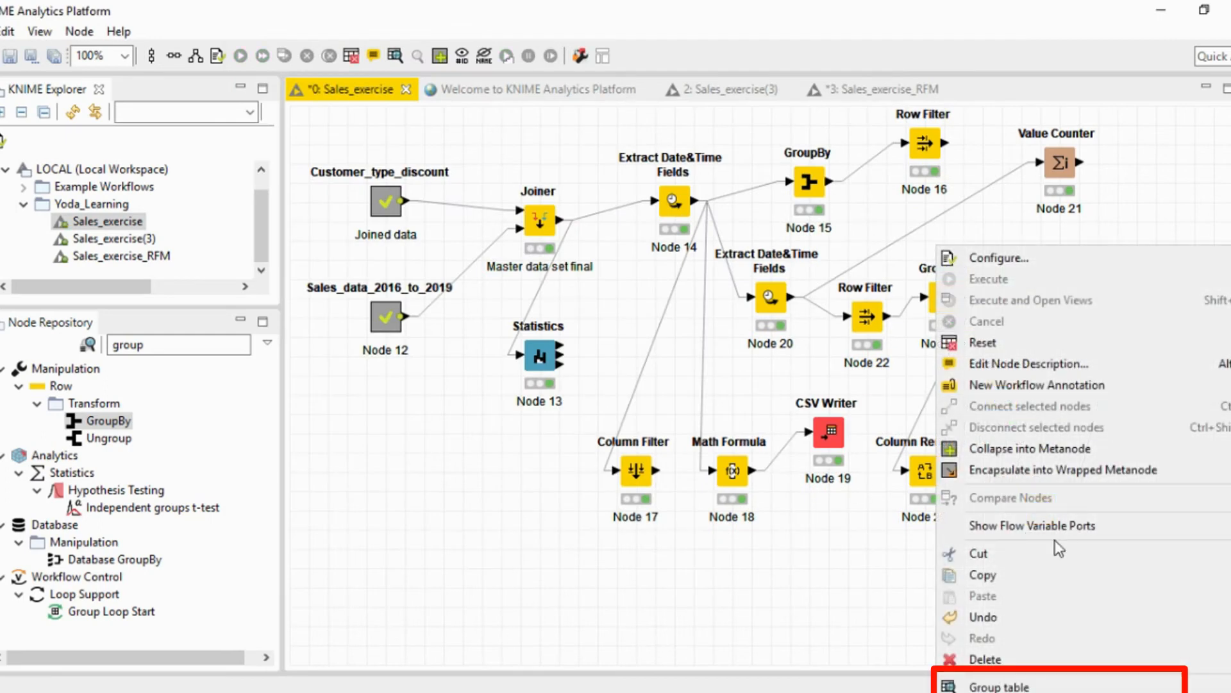
click(1010, 685)
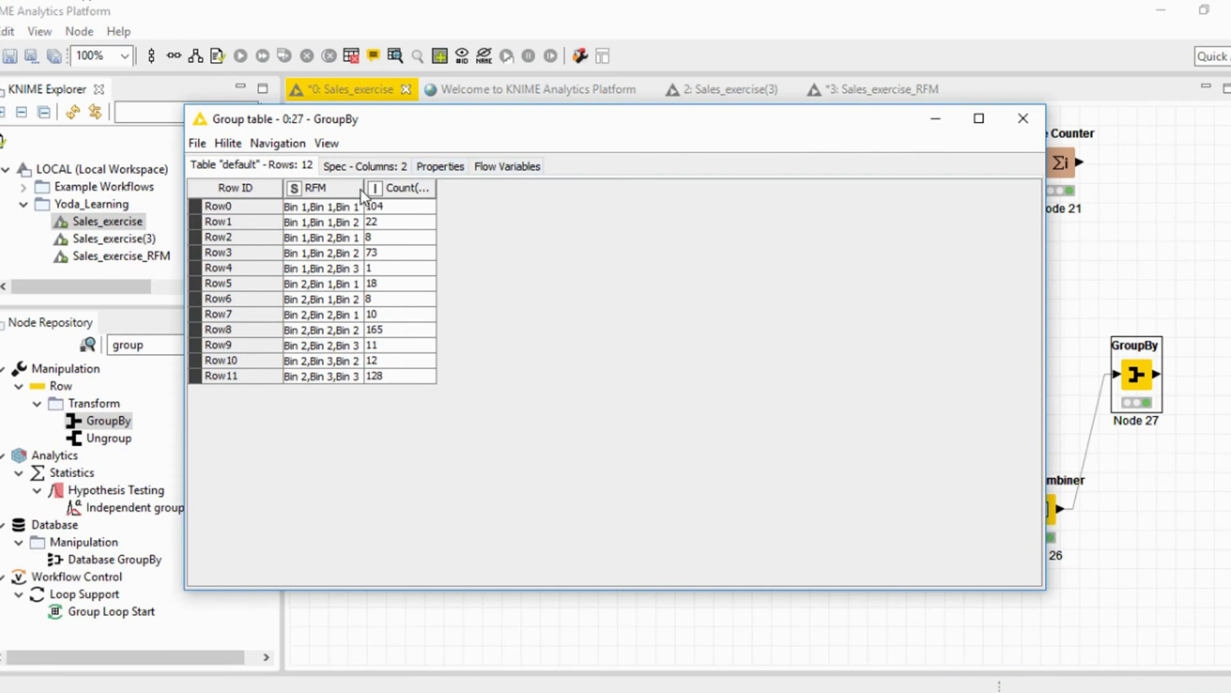
Widen the RFM and Count(Customer_Name) columns in the Group table and sort the rows by Count(Customer_Name) in descending order.
drag(364, 188, 399, 188)
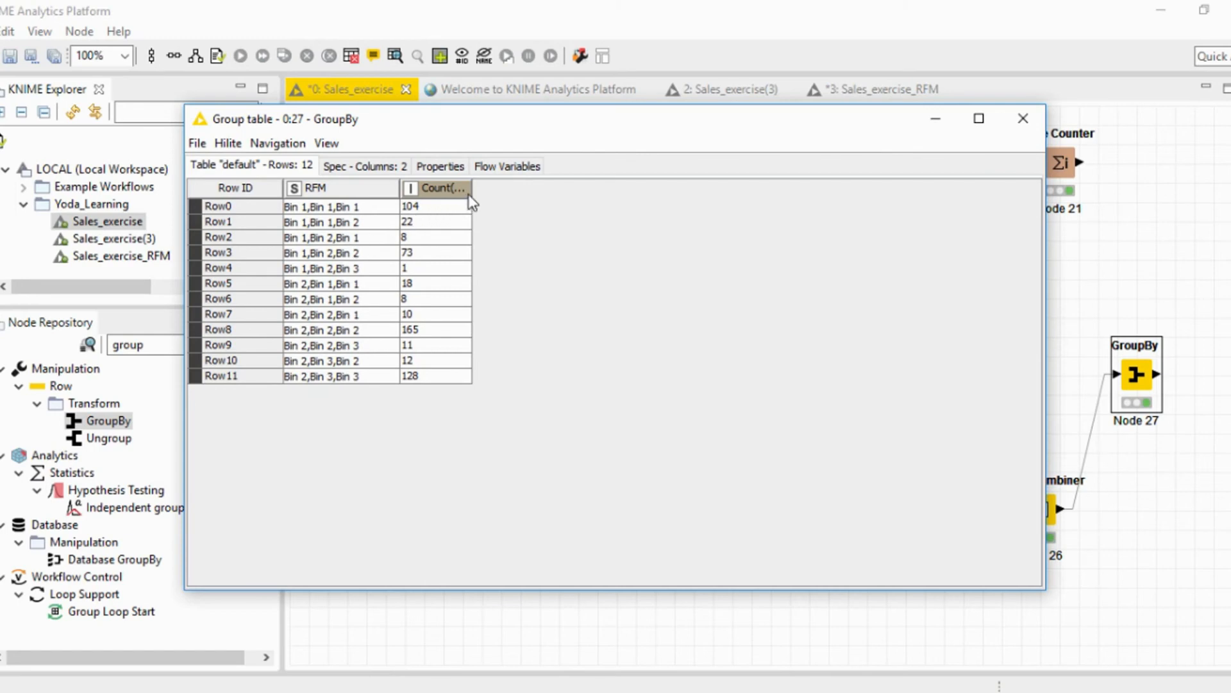
drag(473, 191, 624, 188)
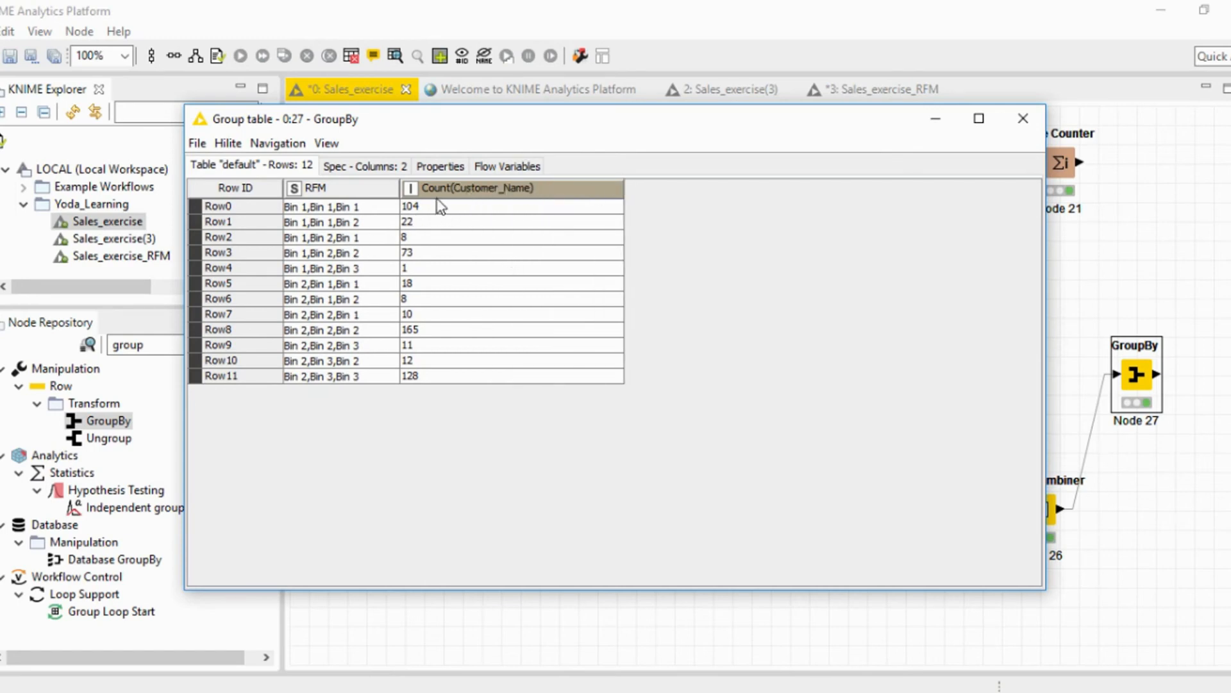
right_click(413, 188)
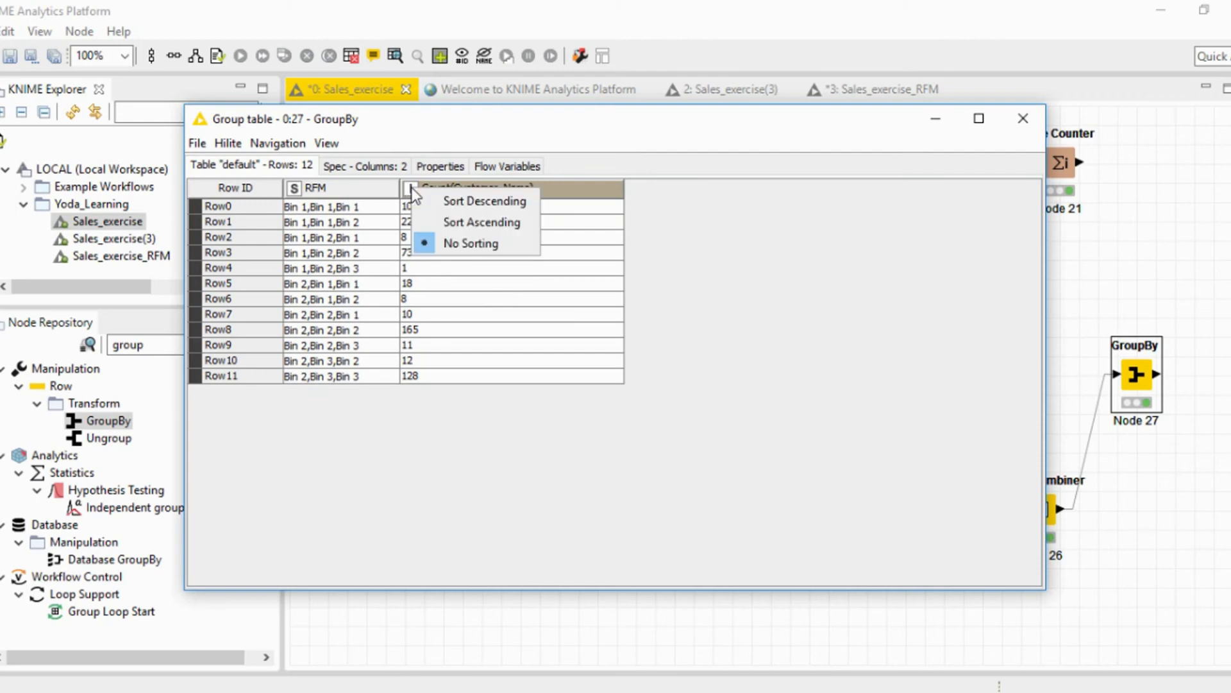
click(453, 201)
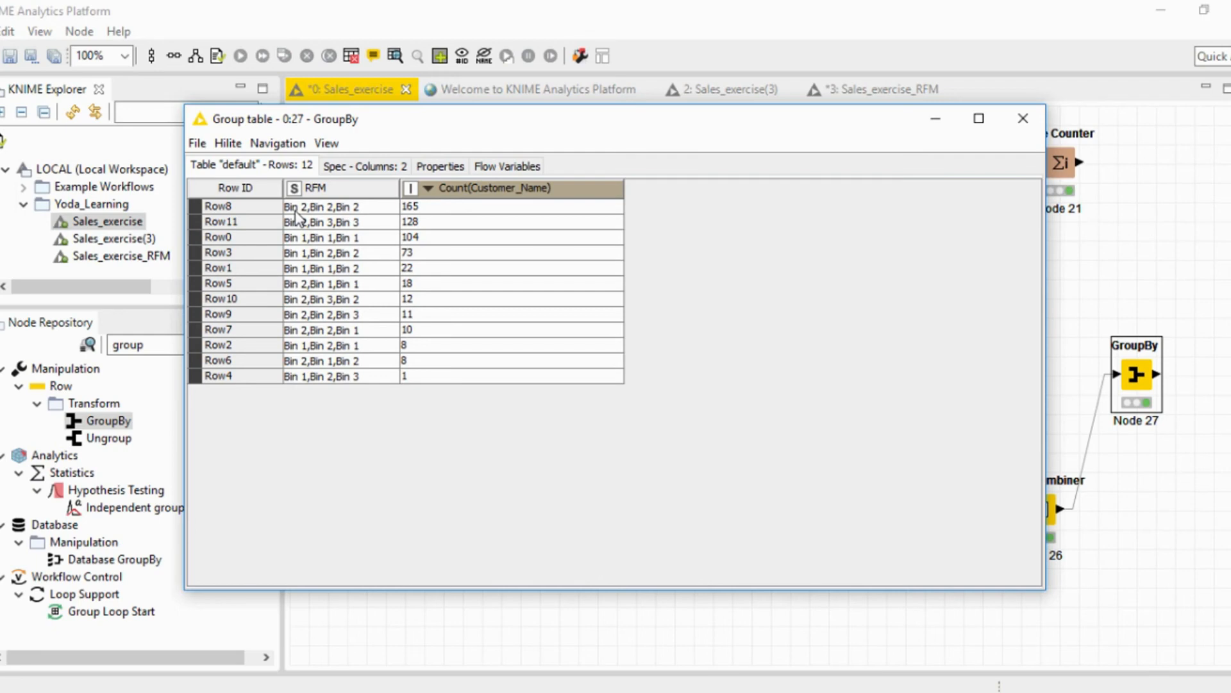
Examine the bin combinations of the RFM groups with the most customers, and close the Group table.
click(325, 210)
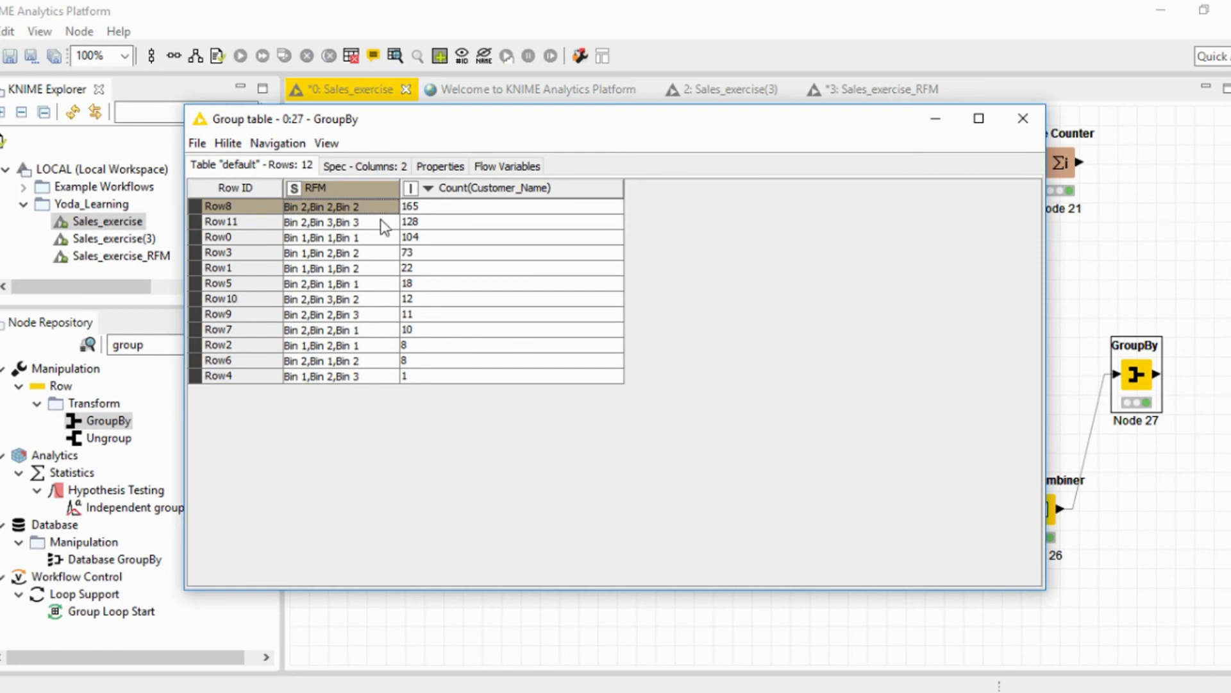
click(347, 224)
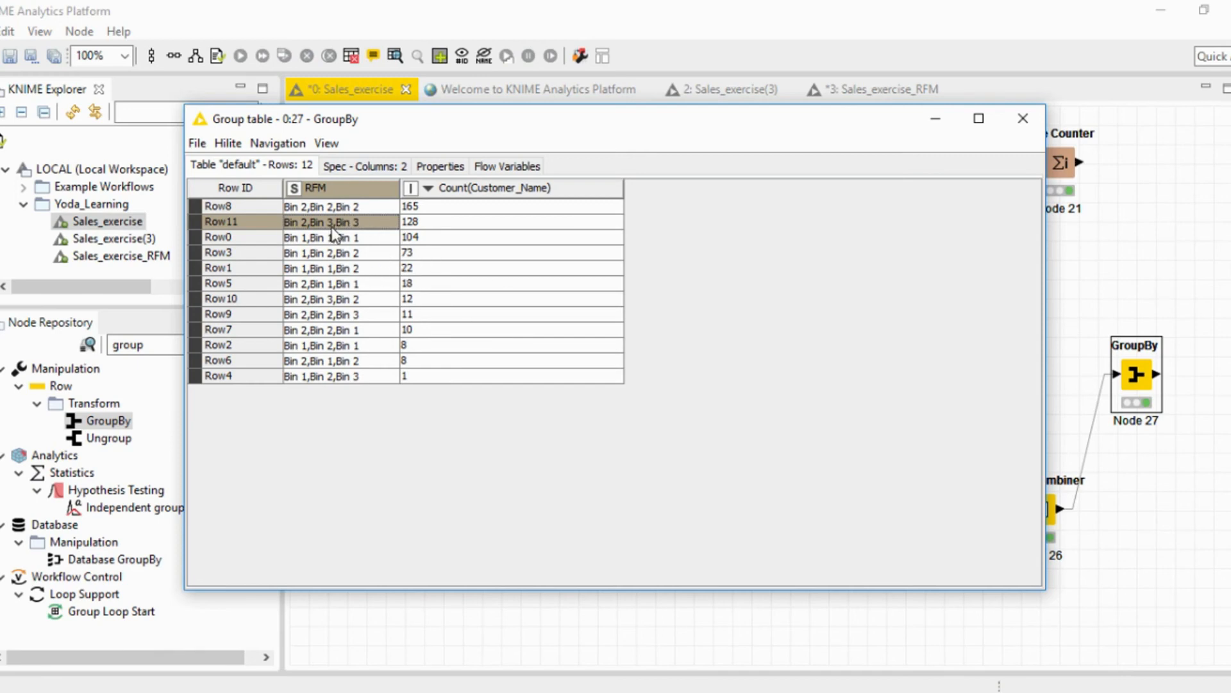
click(299, 208)
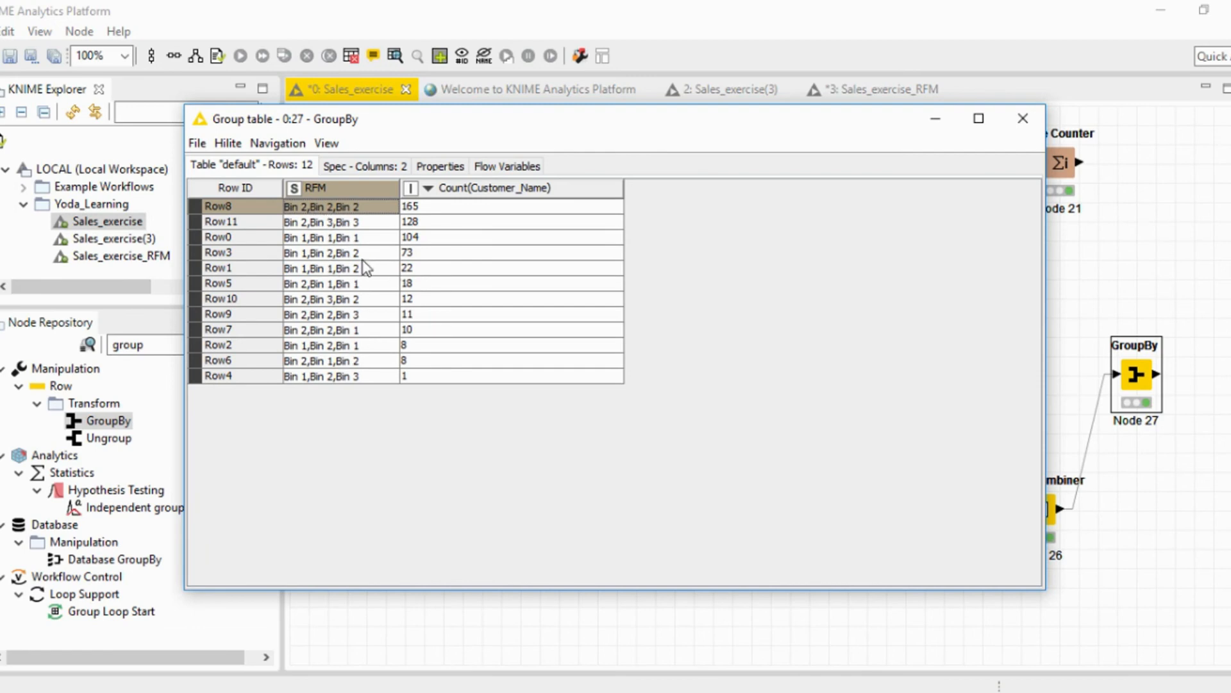
click(1025, 117)
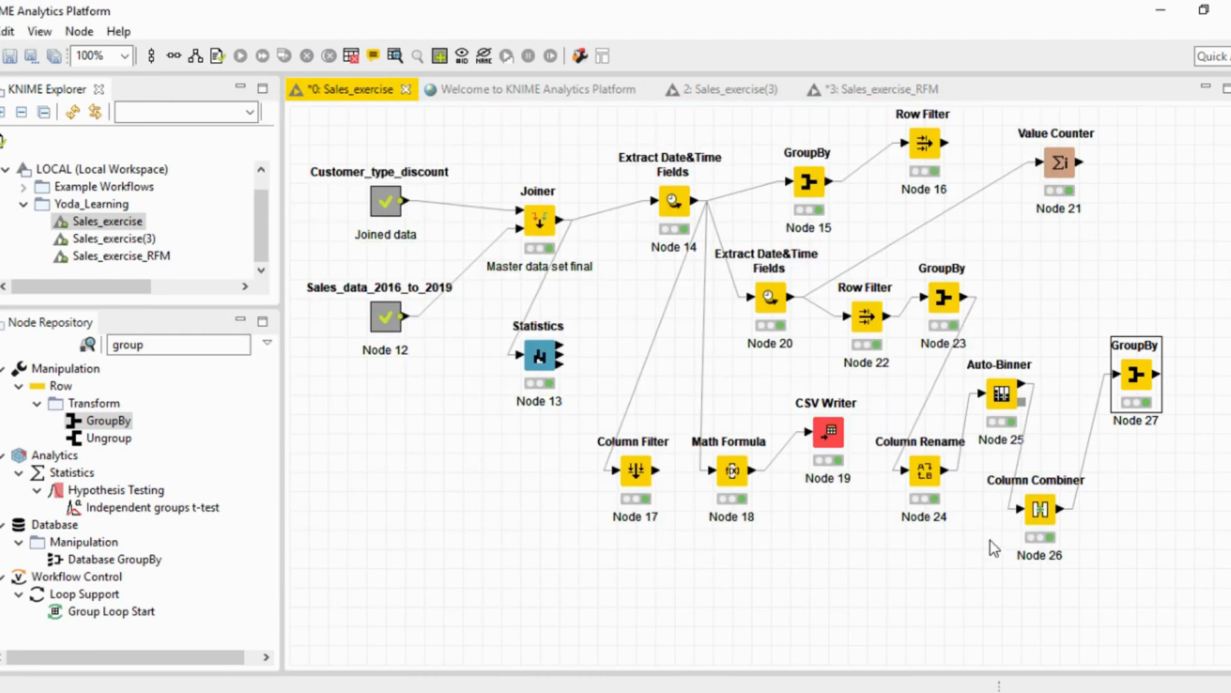
Open the Column Combiner's output table and inspect the first customer's name, Monetary value and RFM combination.
click(1037, 517)
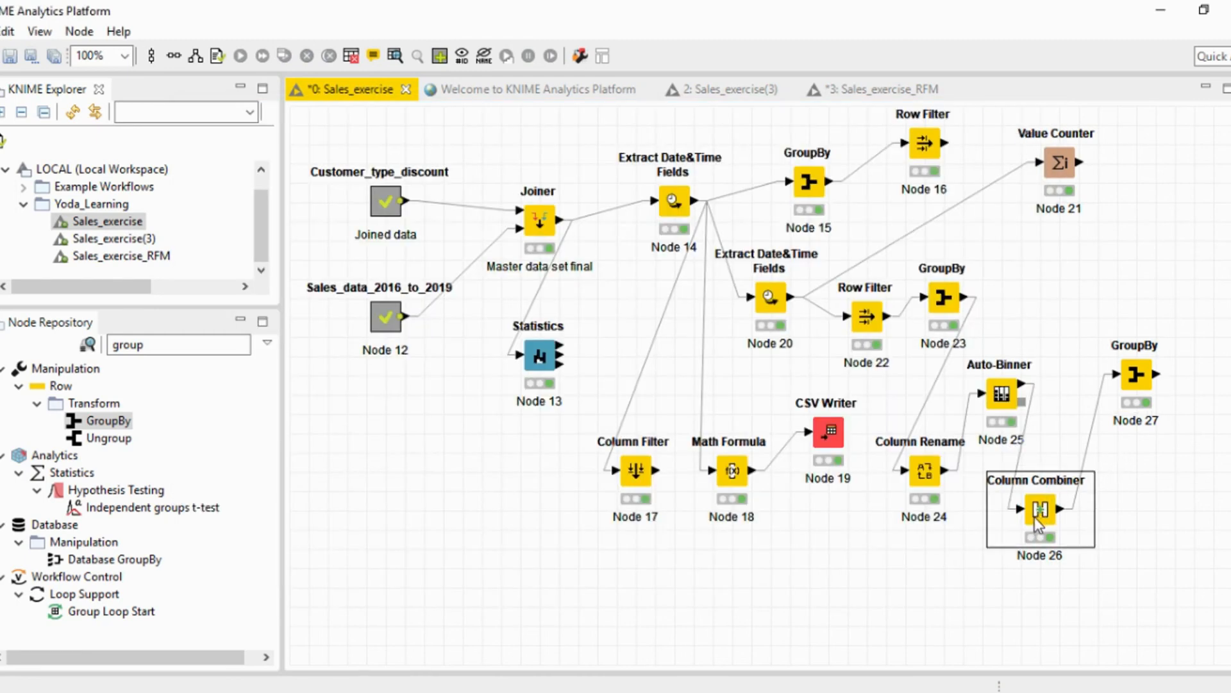
right_click(1034, 517)
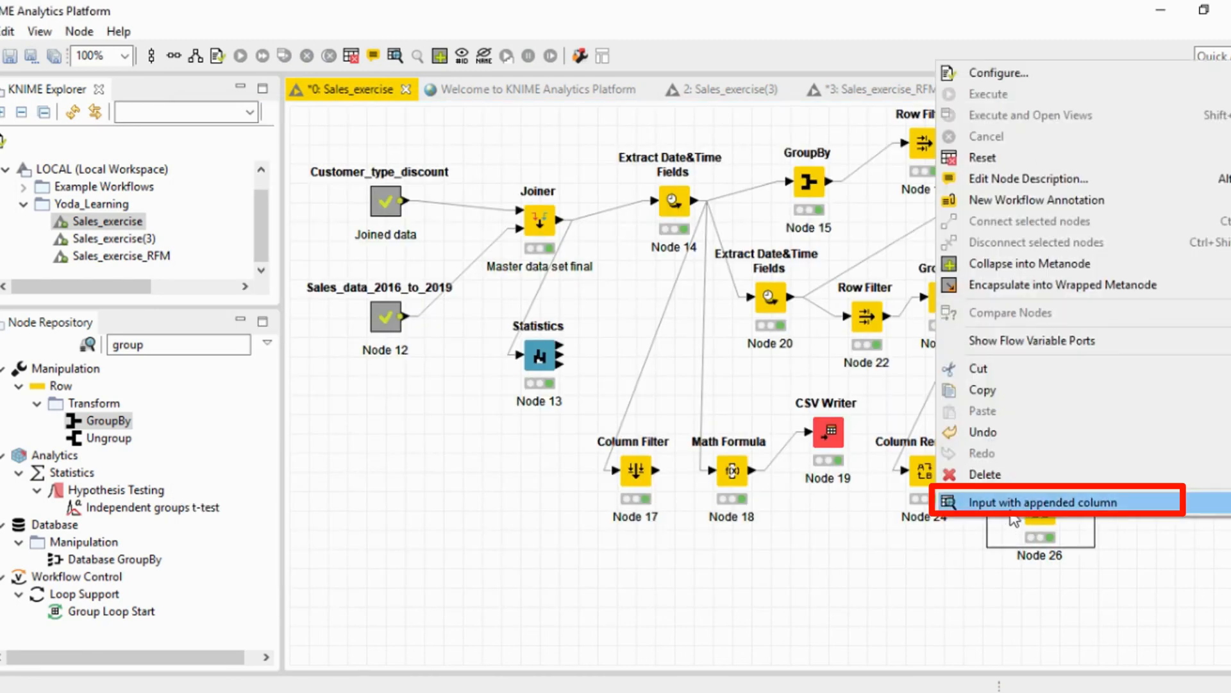
click(1014, 502)
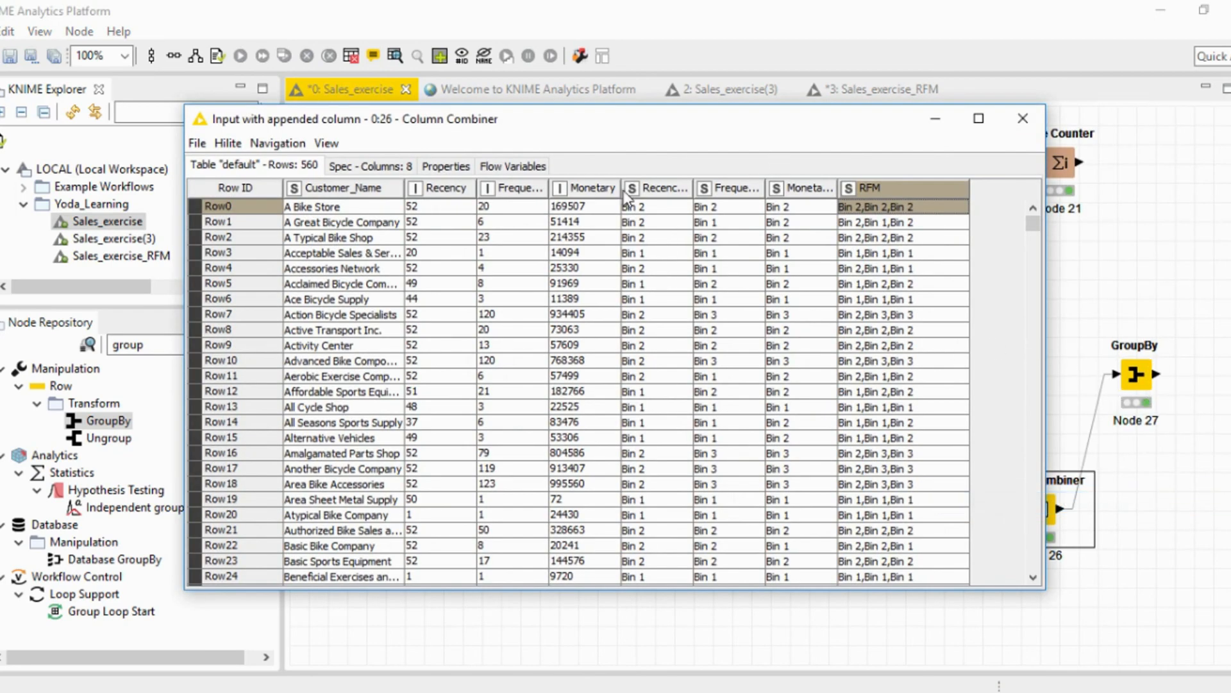
click(348, 204)
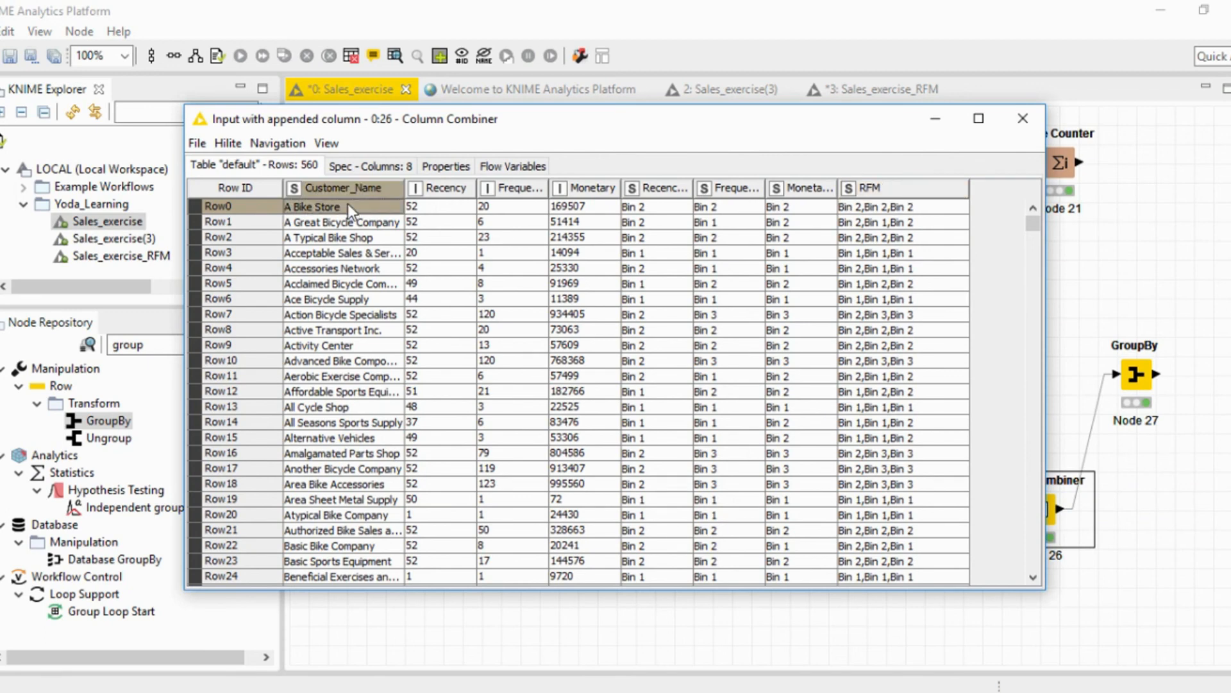
click(592, 206)
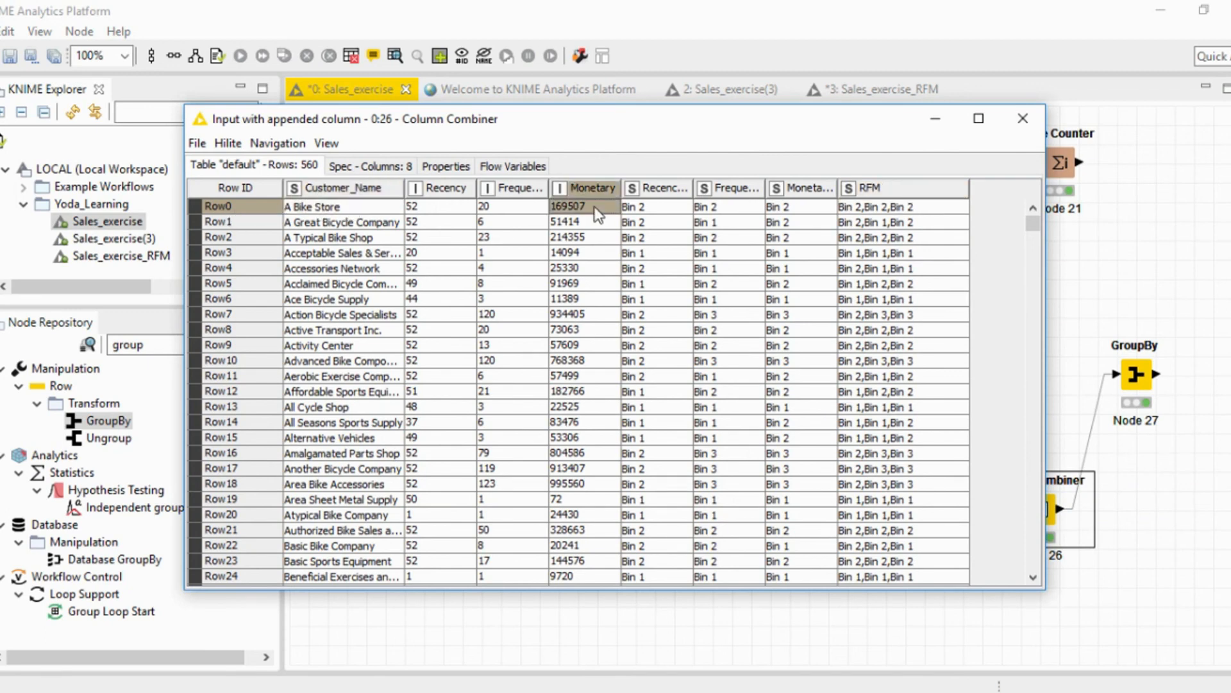
click(311, 209)
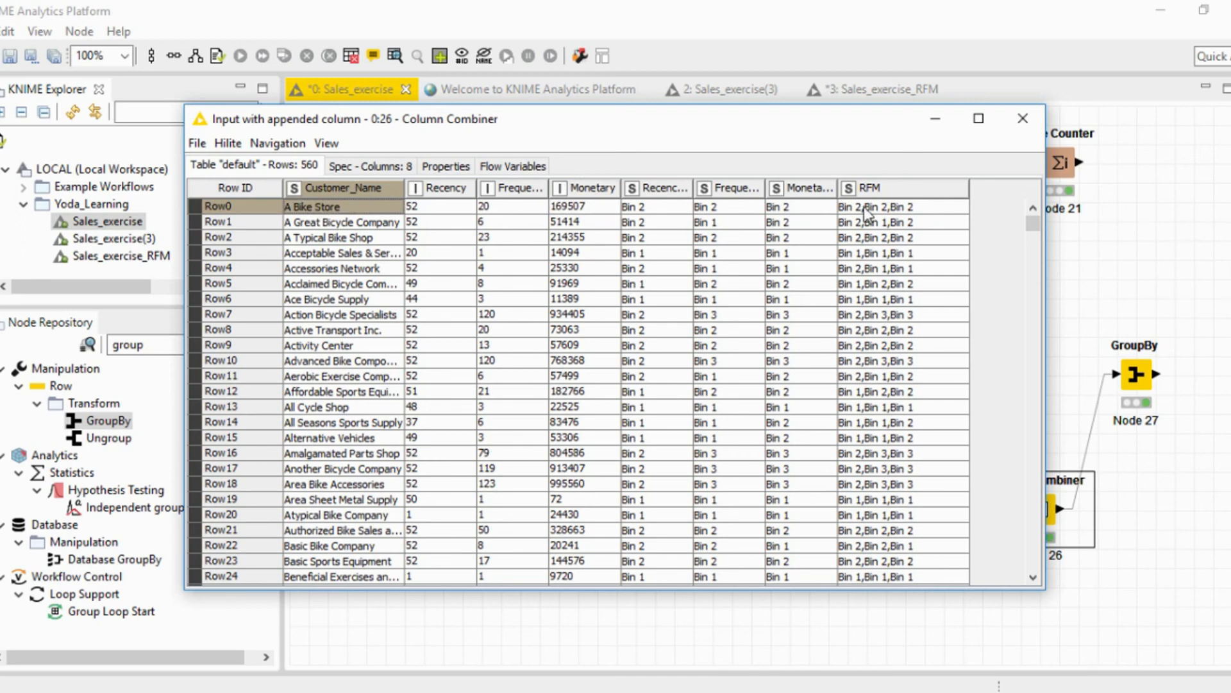
click(895, 207)
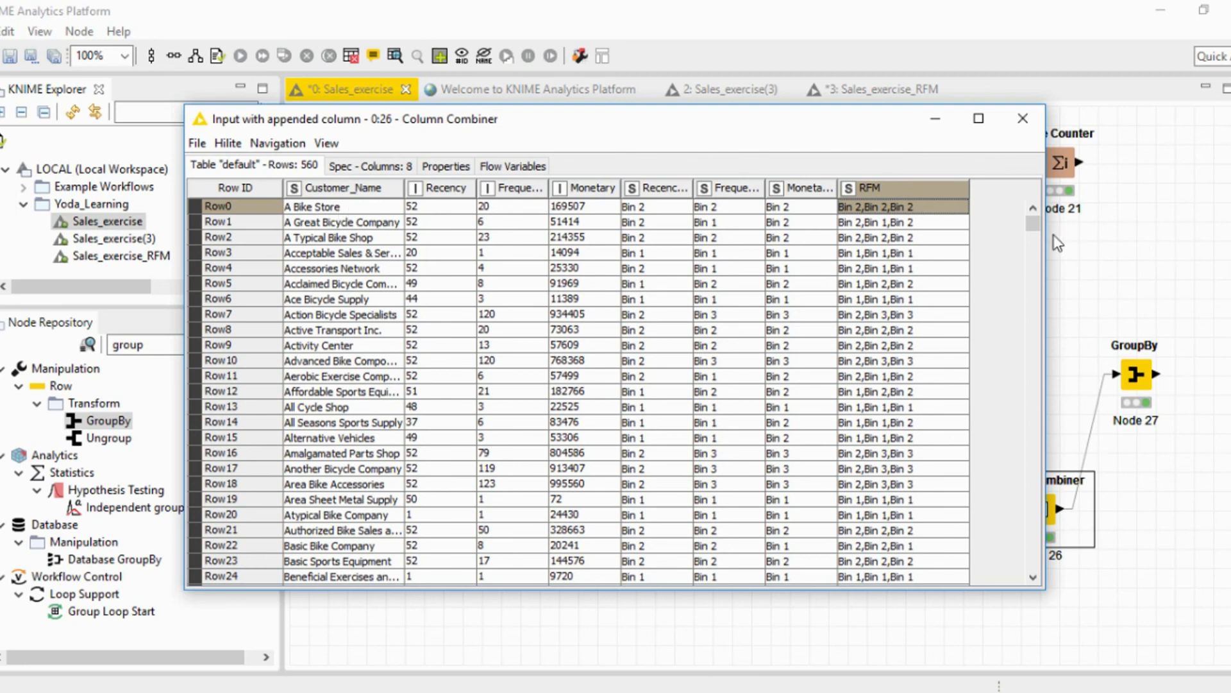
Widen the Customer_Name column to show full names and compare the RFM combinations of the customers in Row7, Row3 and Row10.
click(897, 317)
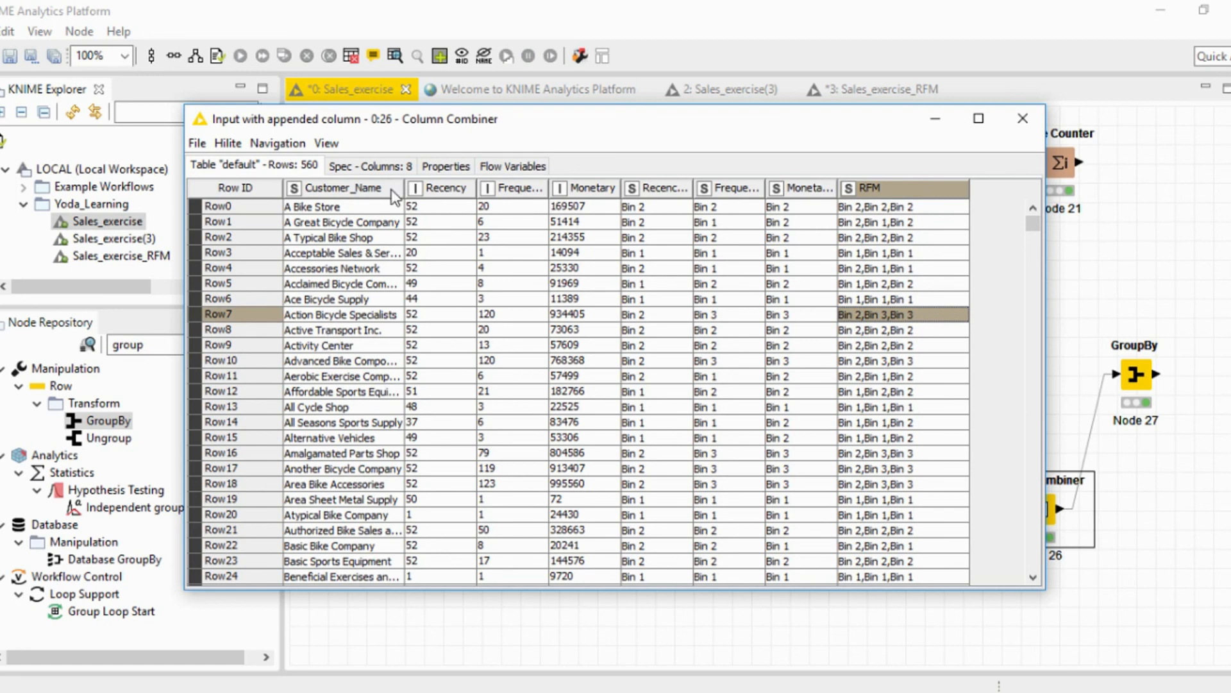
drag(404, 190, 449, 190)
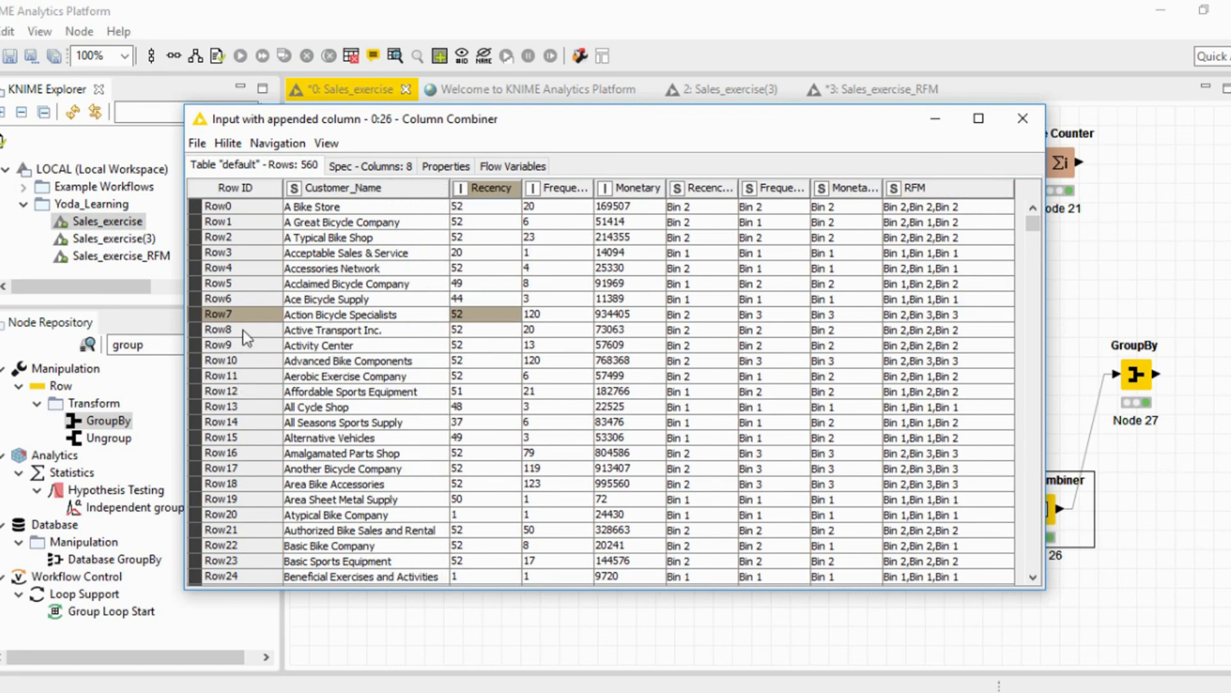
click(354, 316)
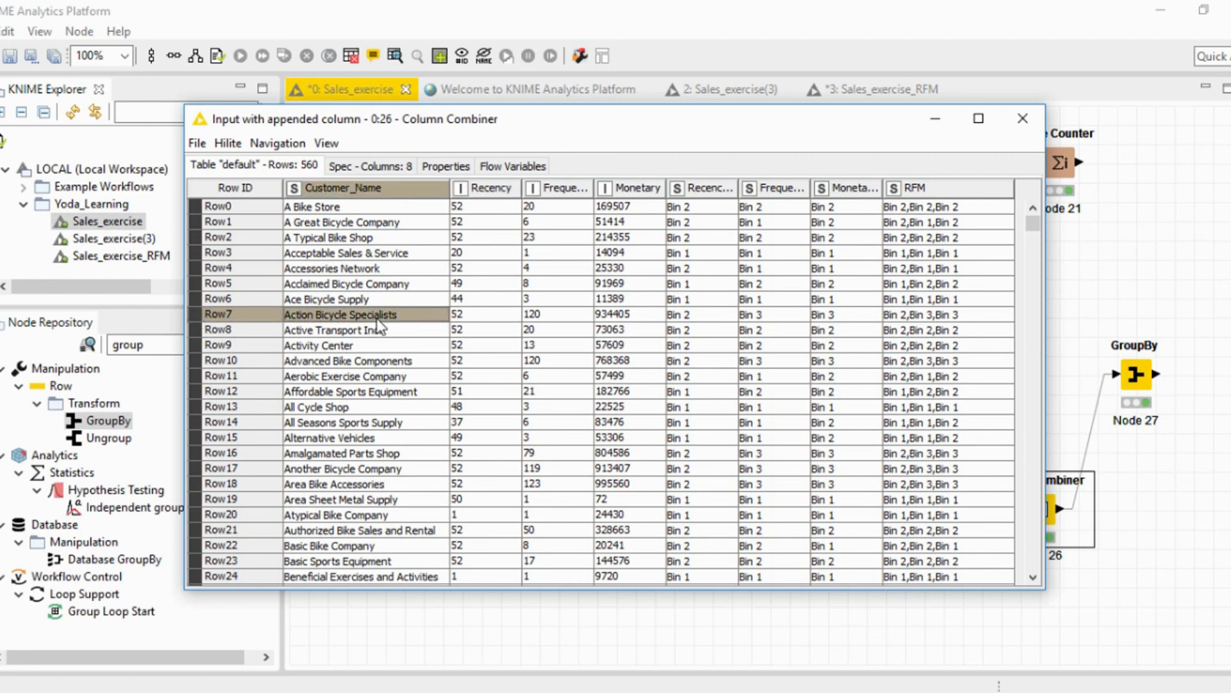
click(902, 315)
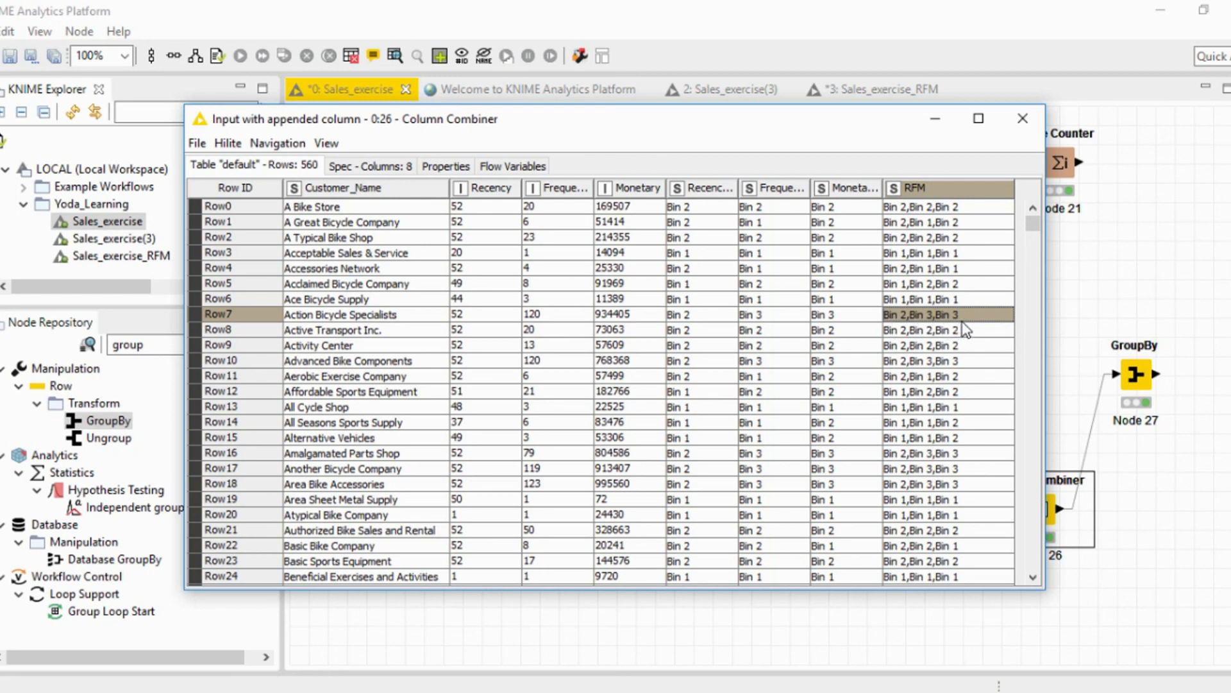
click(204, 254)
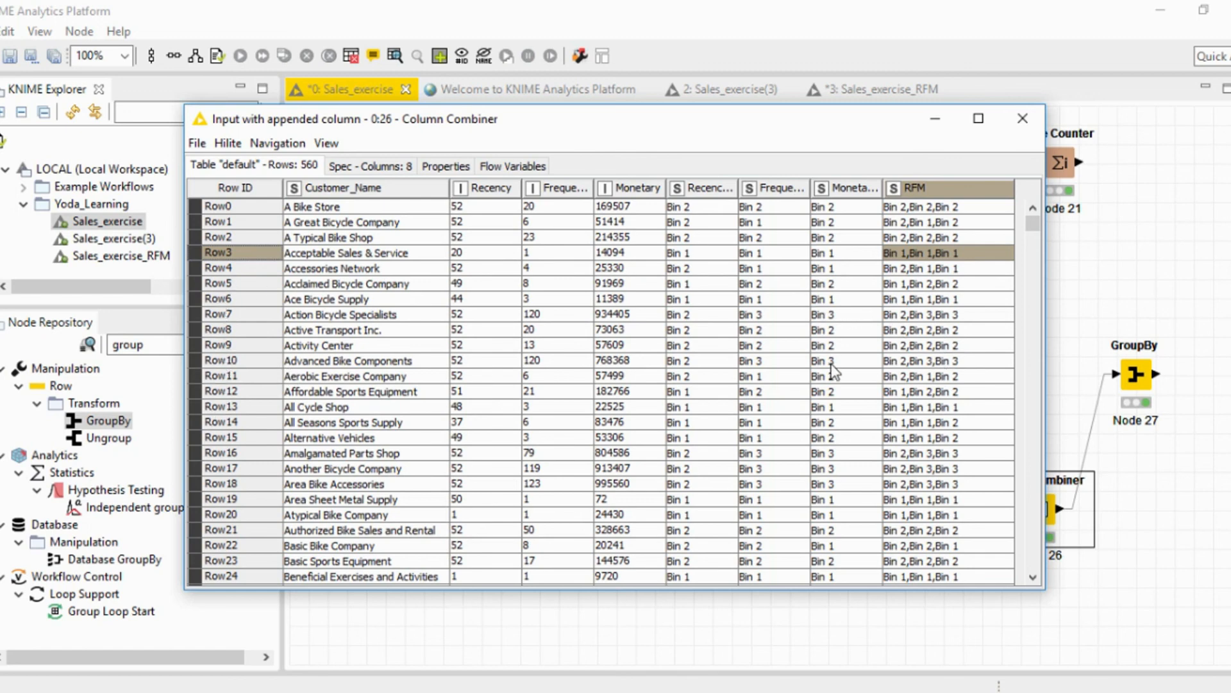
click(204, 360)
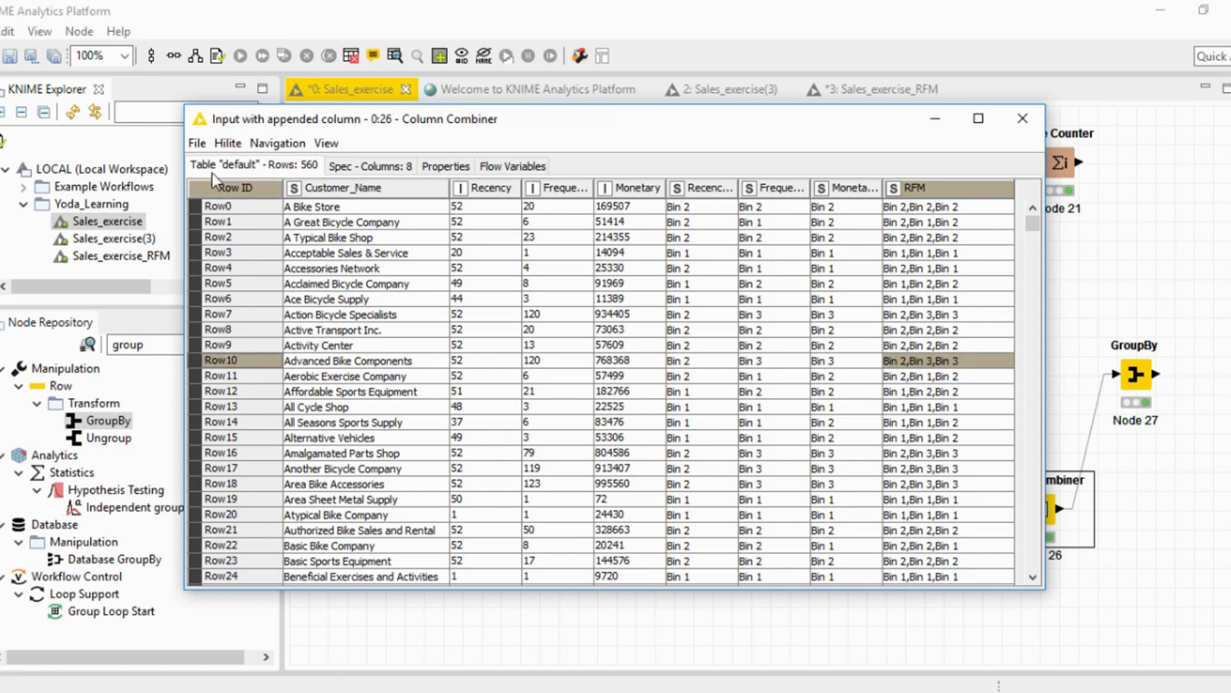